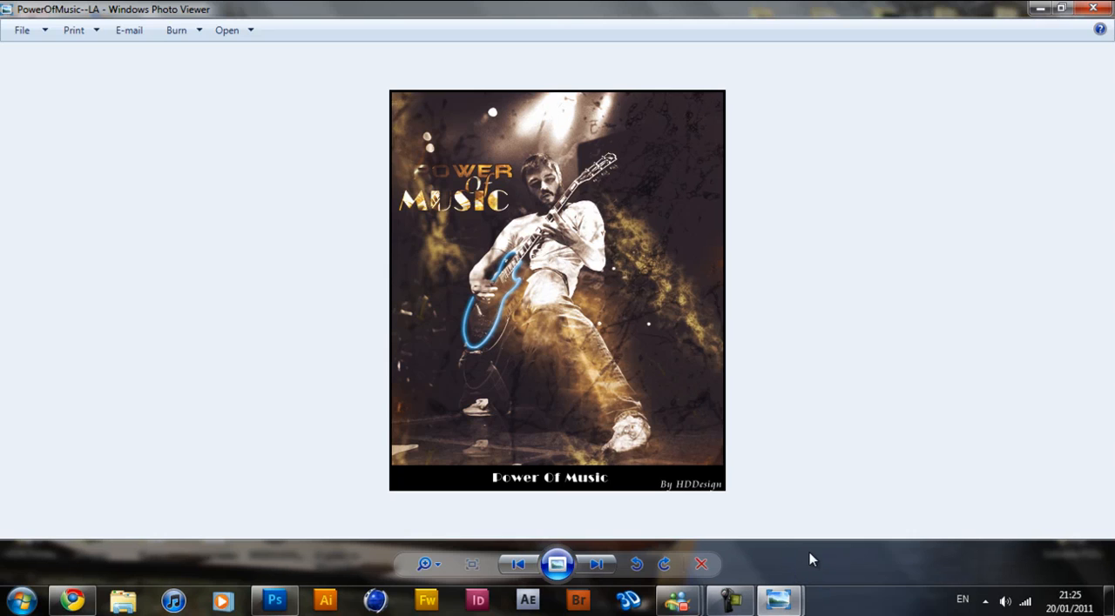
View the finished poster and the grunge texture brushes preview, close both images and switch to Photoshop.
mouse_move(788, 605)
click(701, 503)
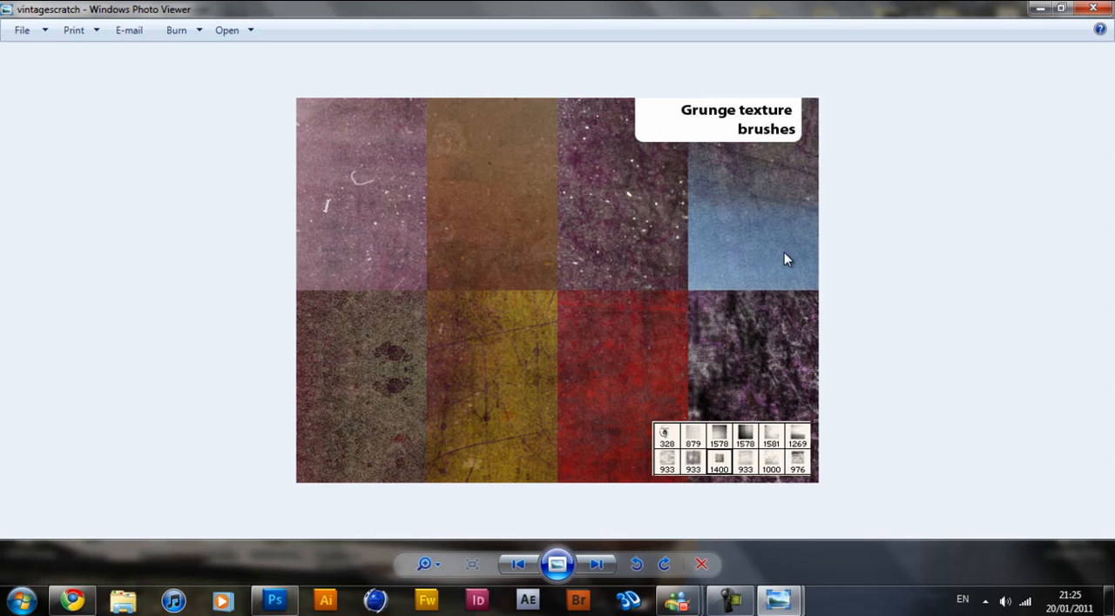
click(1098, 8)
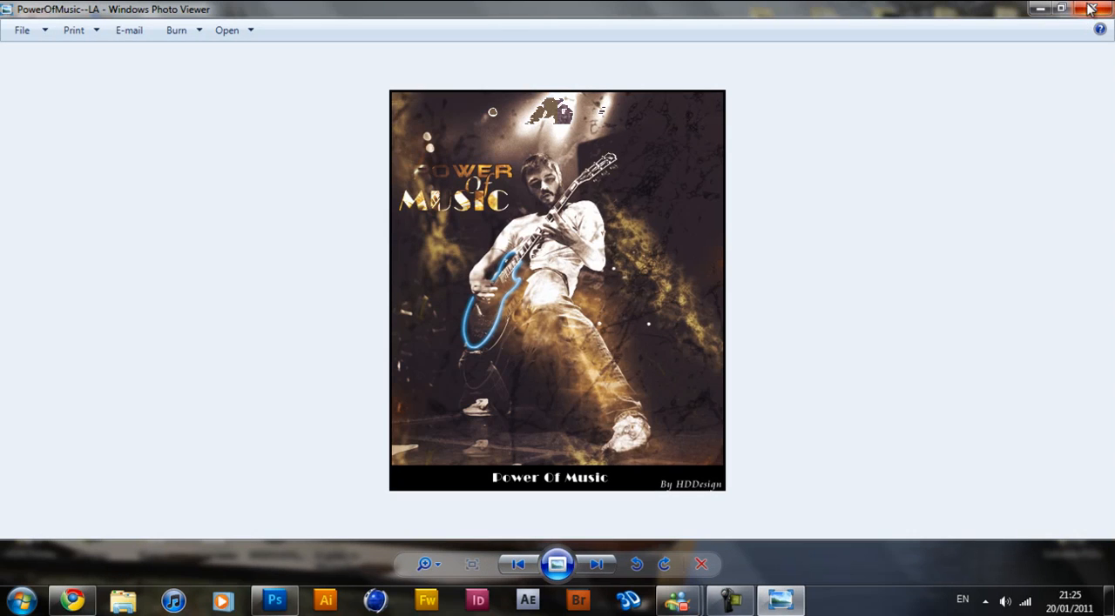
click(1099, 9)
click(275, 601)
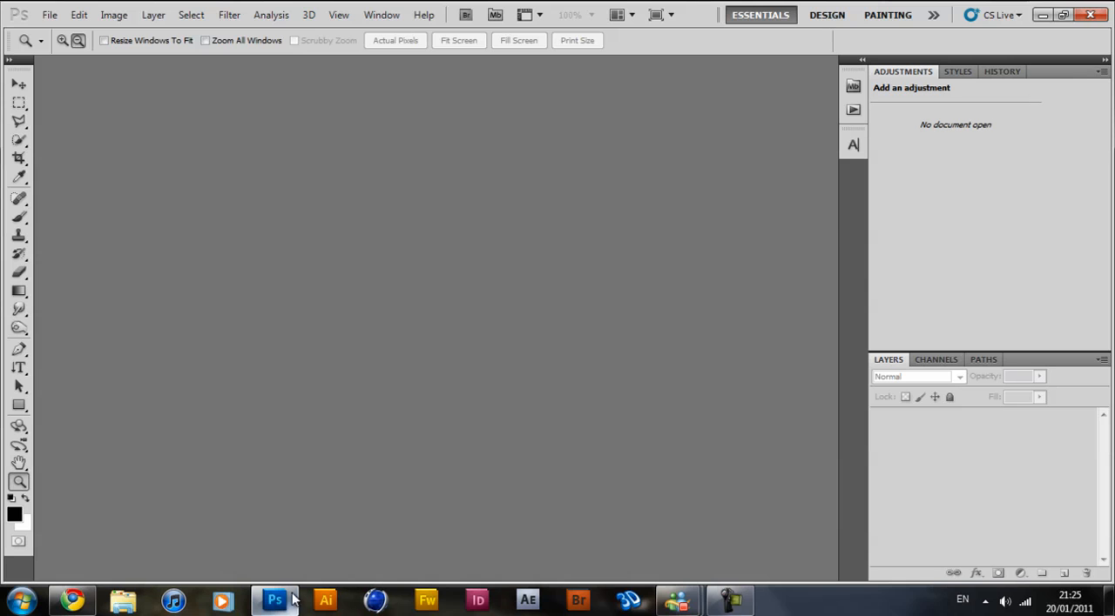
Create a 600 × 900 pixel RGB document at 72 pixels/inch with a white background and convert the Background into a regular layer.
click(57, 19)
click(57, 30)
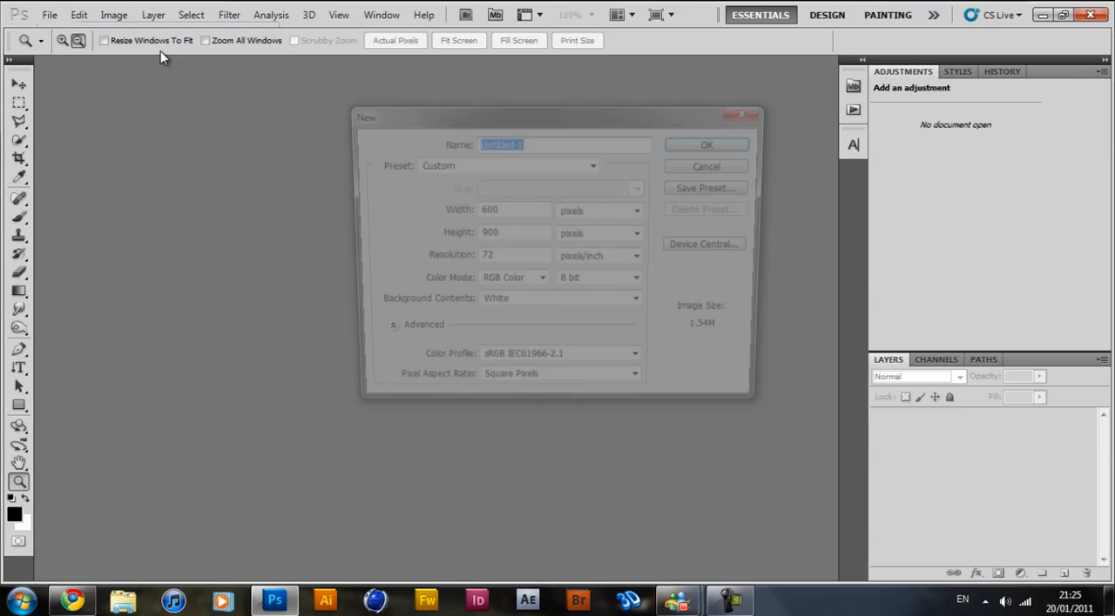
drag(509, 211, 474, 243)
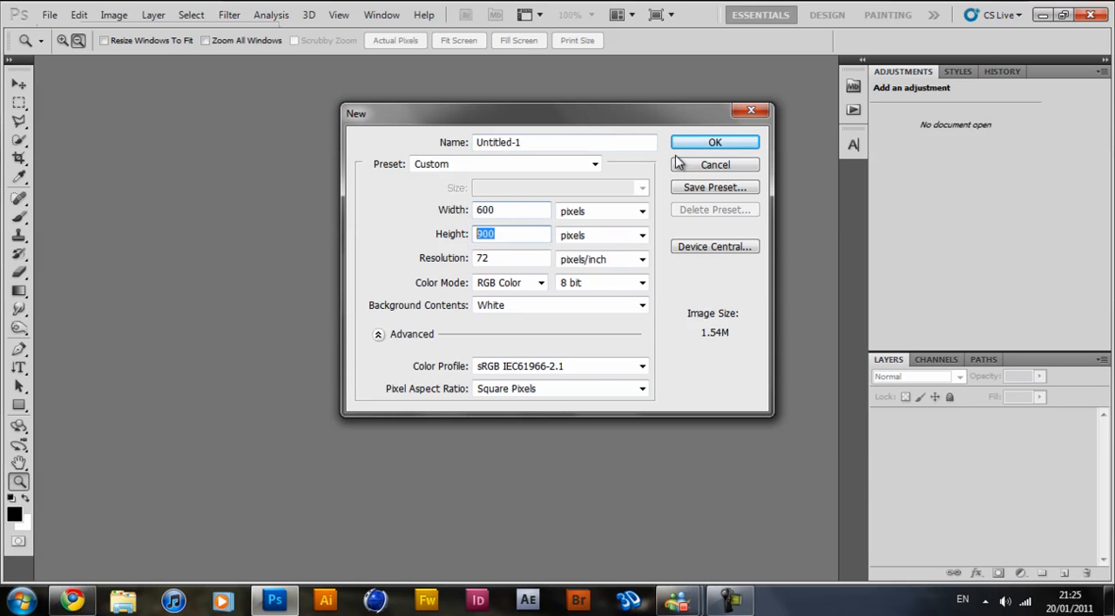
click(714, 143)
double_click(965, 426)
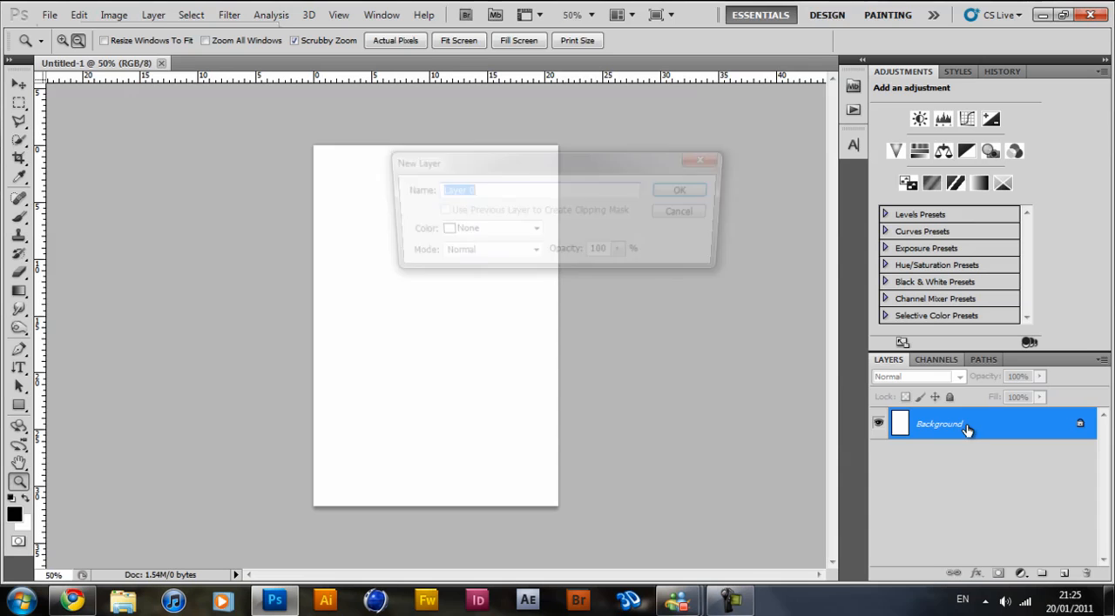
key(Return)
Open the guitarist photo 22.jpg from the stocks folder within the Photoshop images folder.
click(49, 15)
click(70, 50)
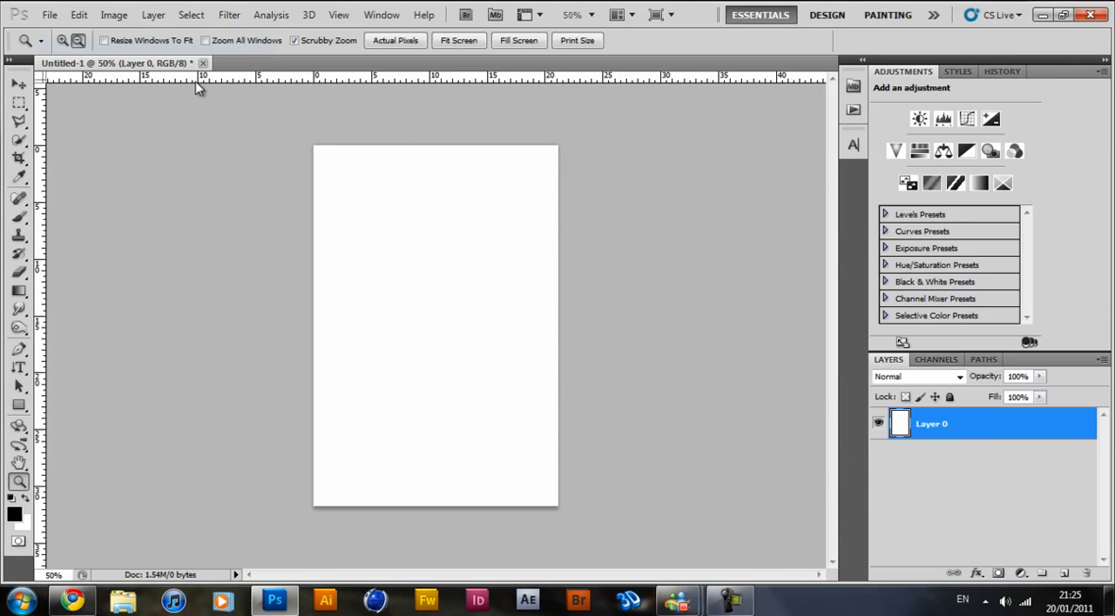
drag(1062, 145, 1057, 224)
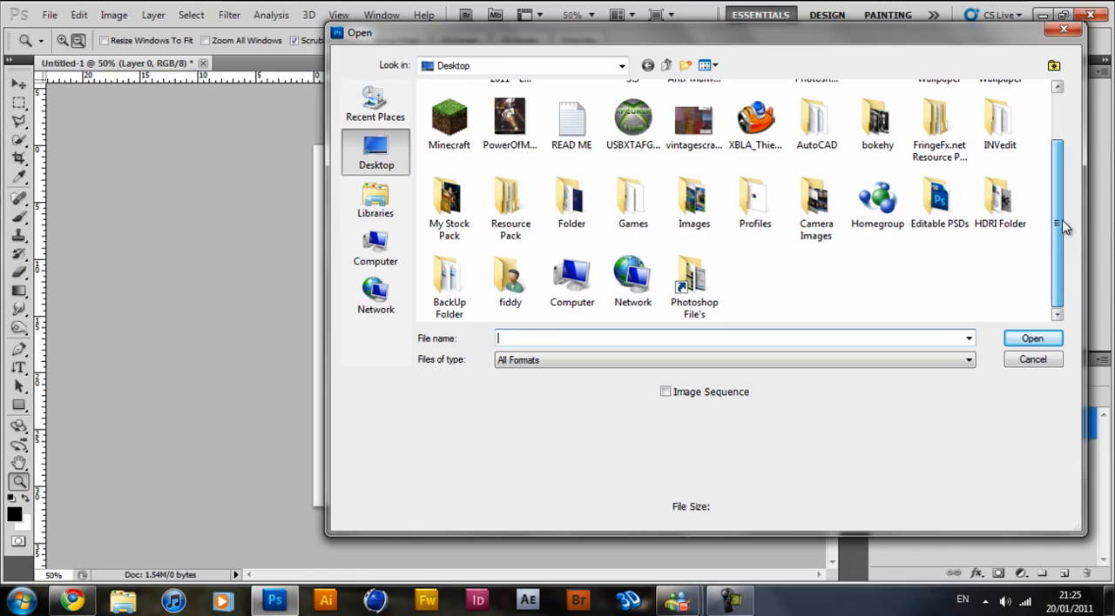
double_click(693, 270)
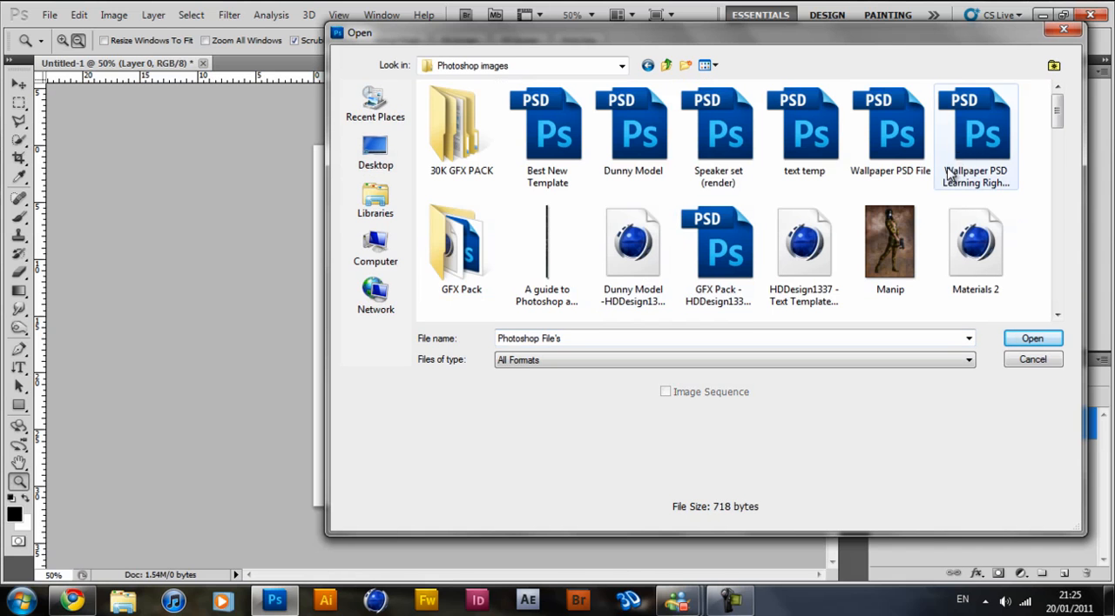
drag(1056, 115, 1085, 290)
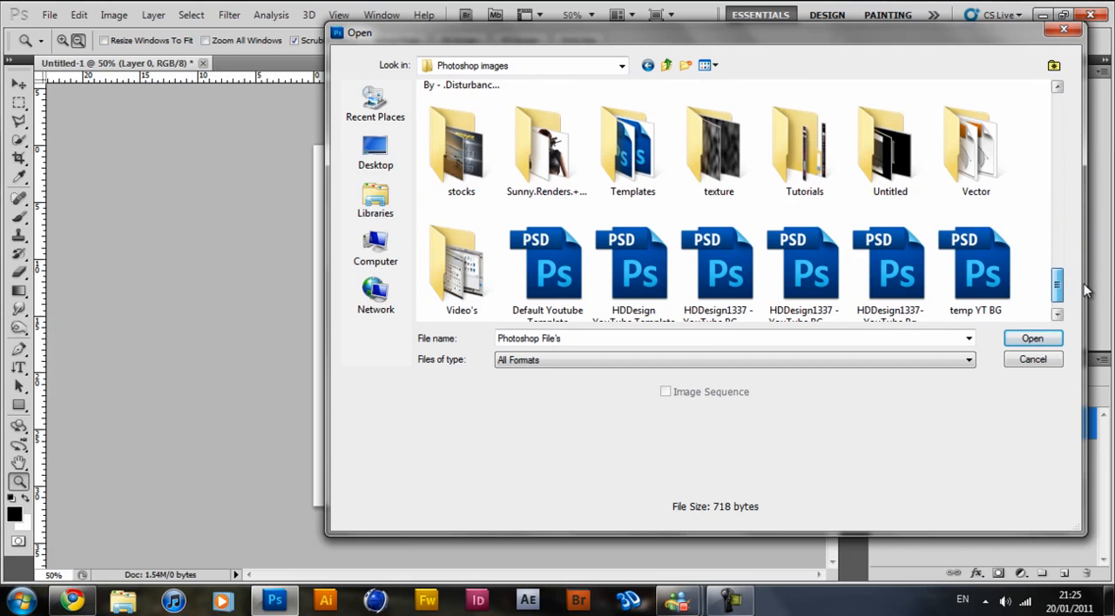
double_click(465, 151)
double_click(462, 239)
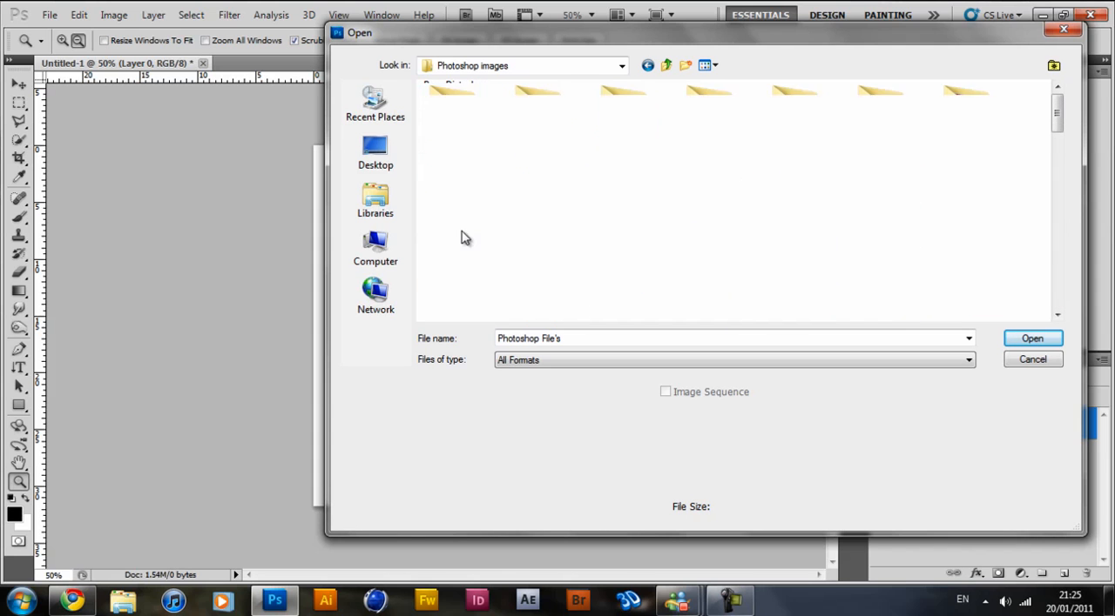
drag(1063, 117, 1064, 191)
double_click(461, 161)
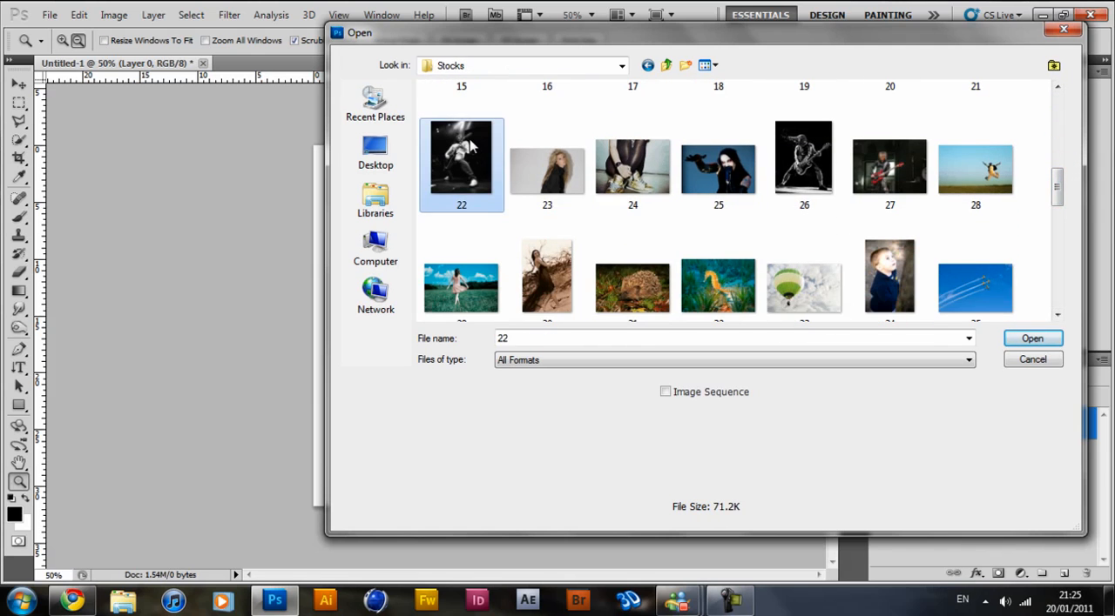
Copy the guitarist photo into the Untitled-1 document as a new layer and dock the photo's window again.
click(19, 84)
drag(253, 62, 540, 93)
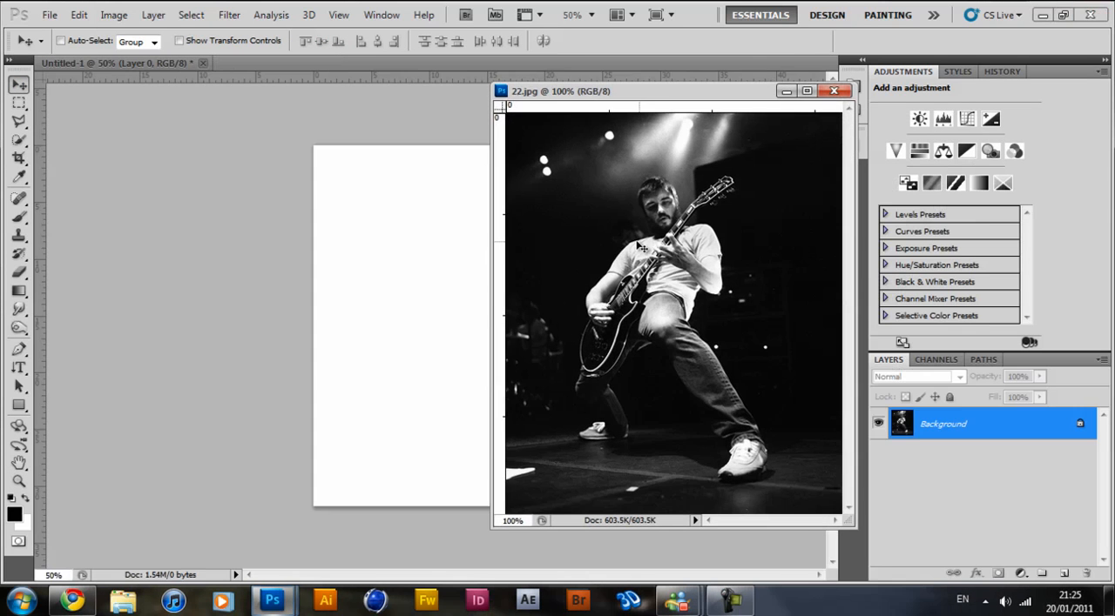
drag(640, 246, 410, 241)
drag(527, 92, 261, 64)
click(100, 65)
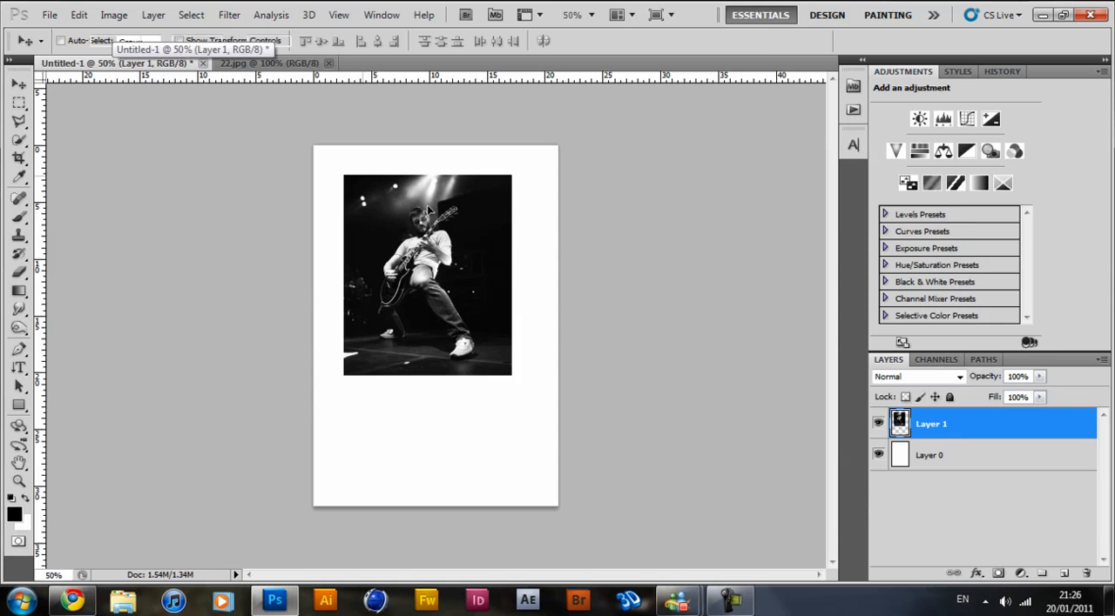
Scale the photo to about 146% width and 155% height, aligned with the canvas top and filling its full width.
key(ctrl+t)
drag(338, 381, 252, 444)
drag(411, 267, 449, 237)
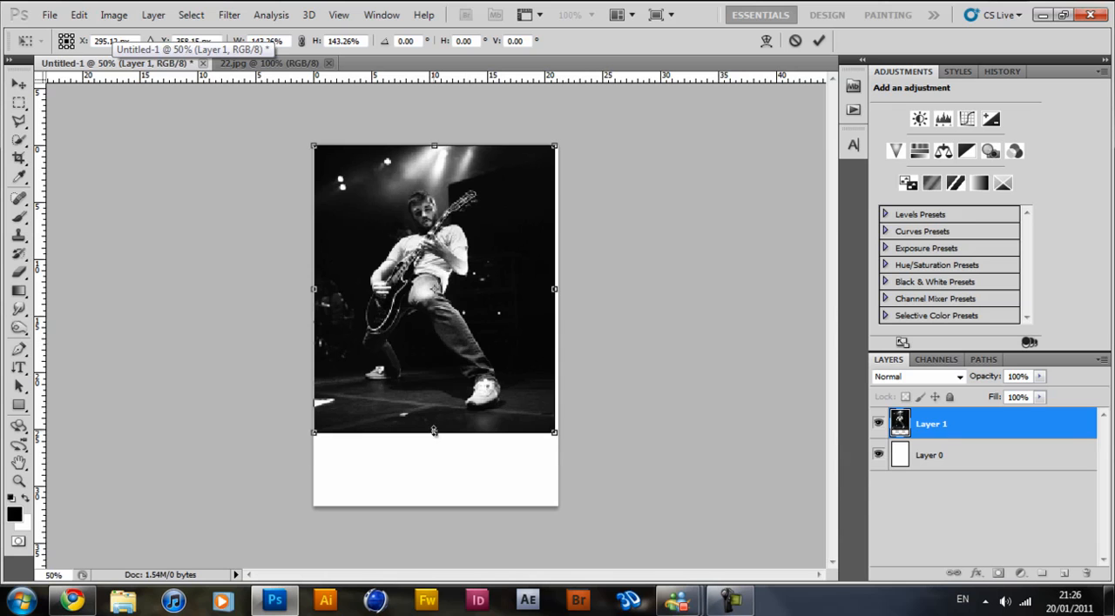
drag(434, 431, 433, 456)
drag(558, 300, 560, 299)
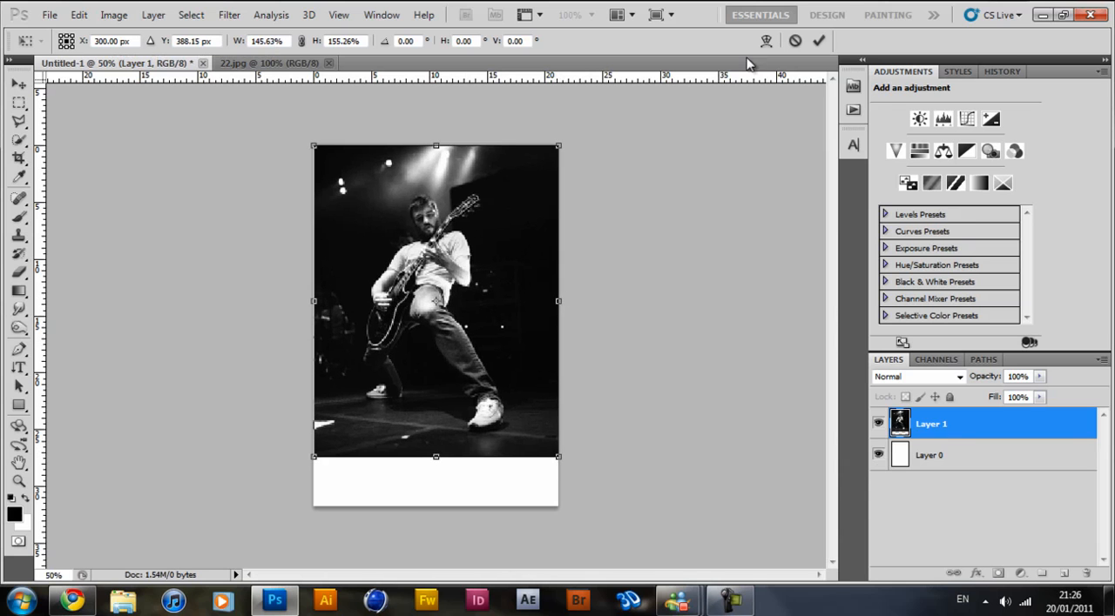
click(819, 40)
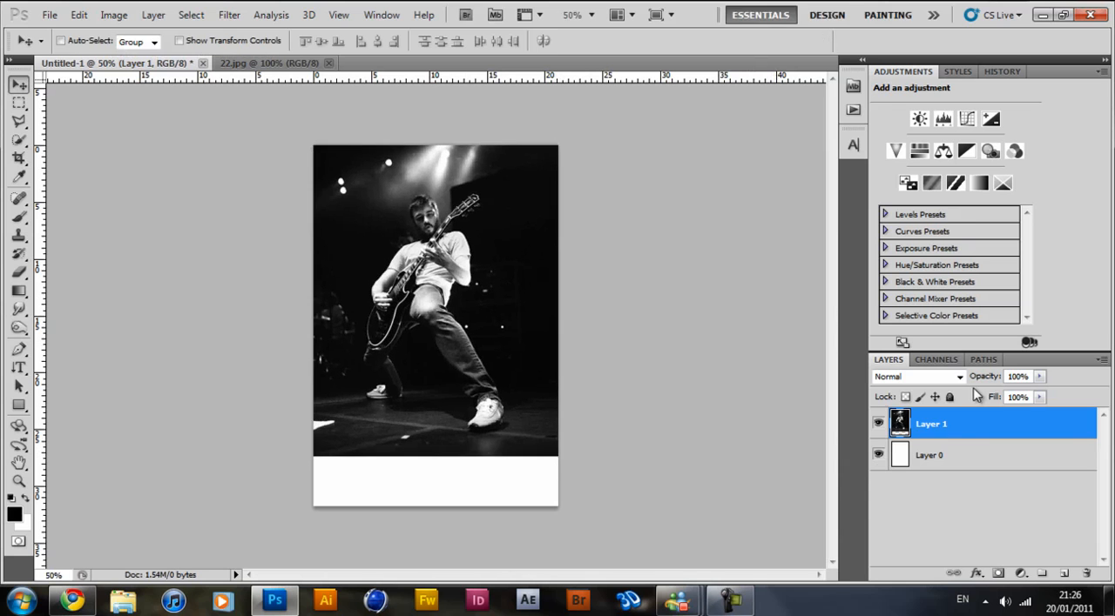
Add a new layer above the photo and draw a black rectangle covering the white strip along the canvas bottom.
click(985, 467)
click(1016, 429)
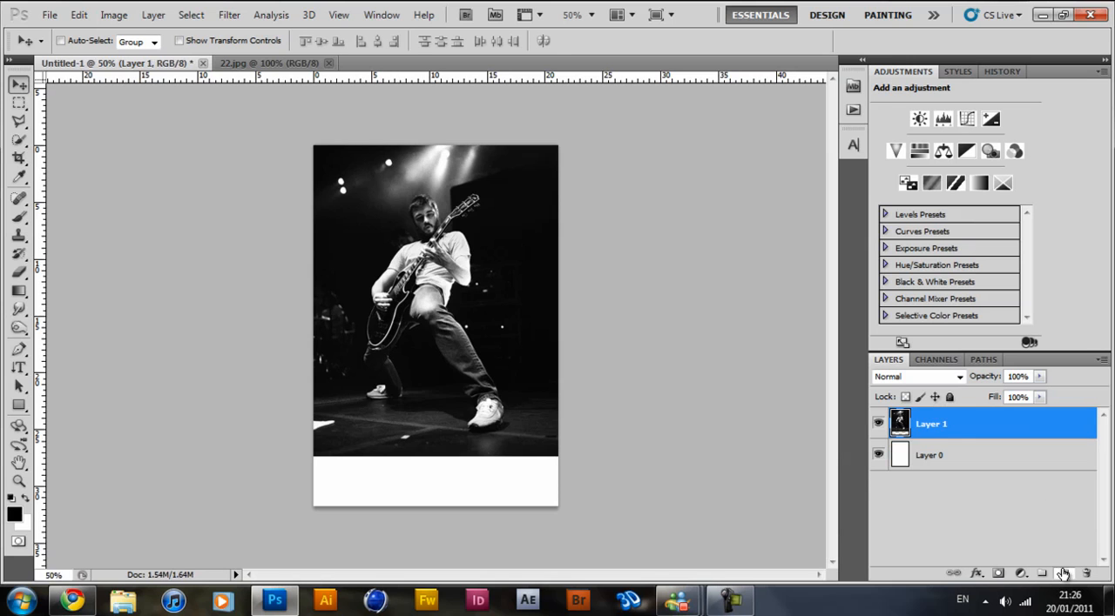
click(1063, 574)
click(18, 406)
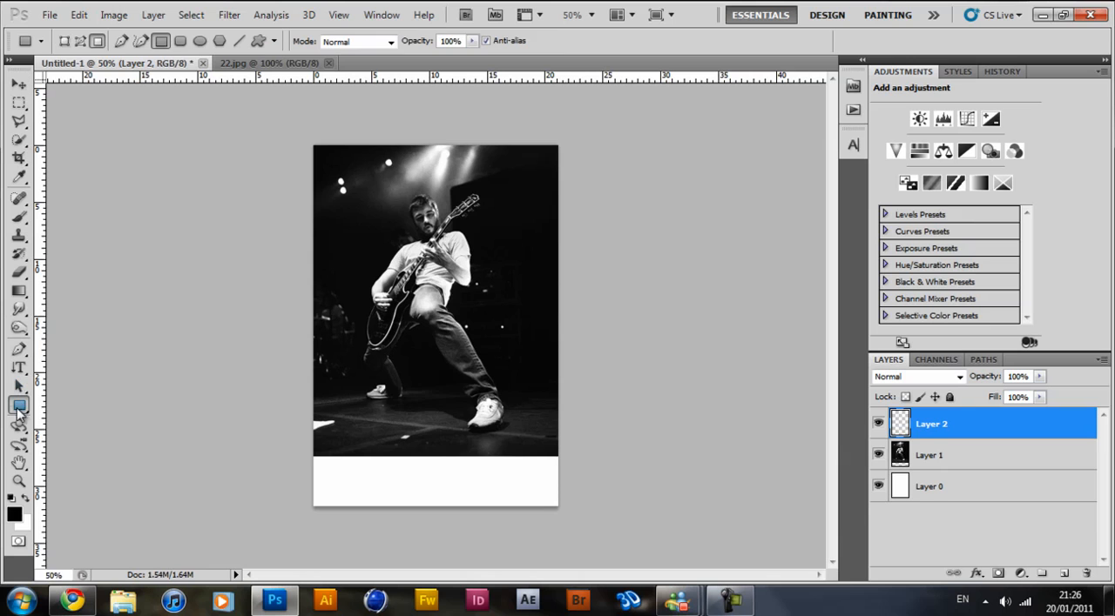
right_click(18, 409)
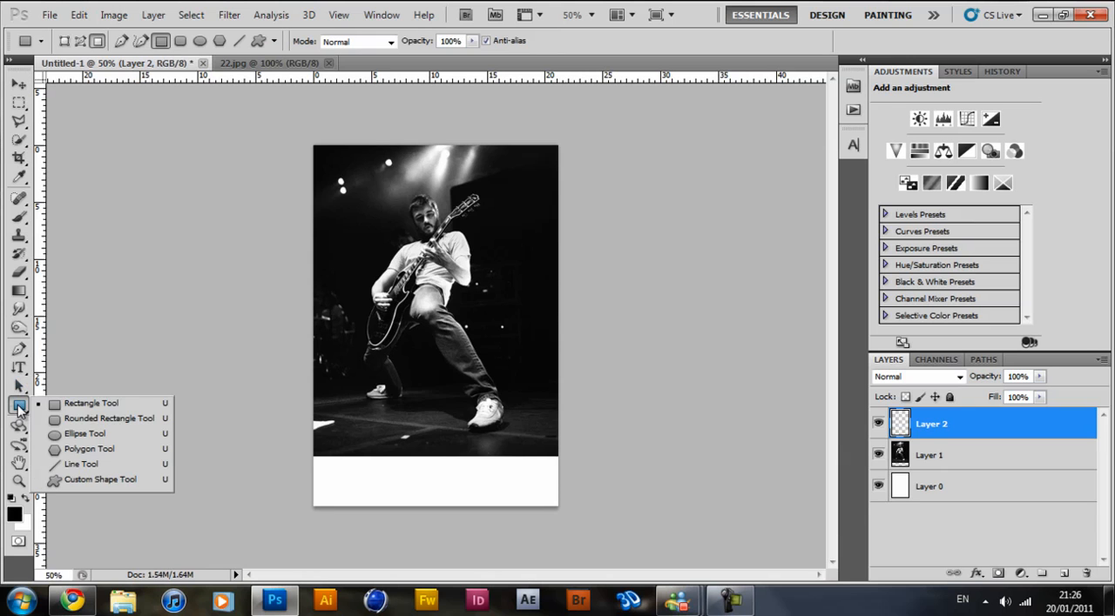
click(112, 407)
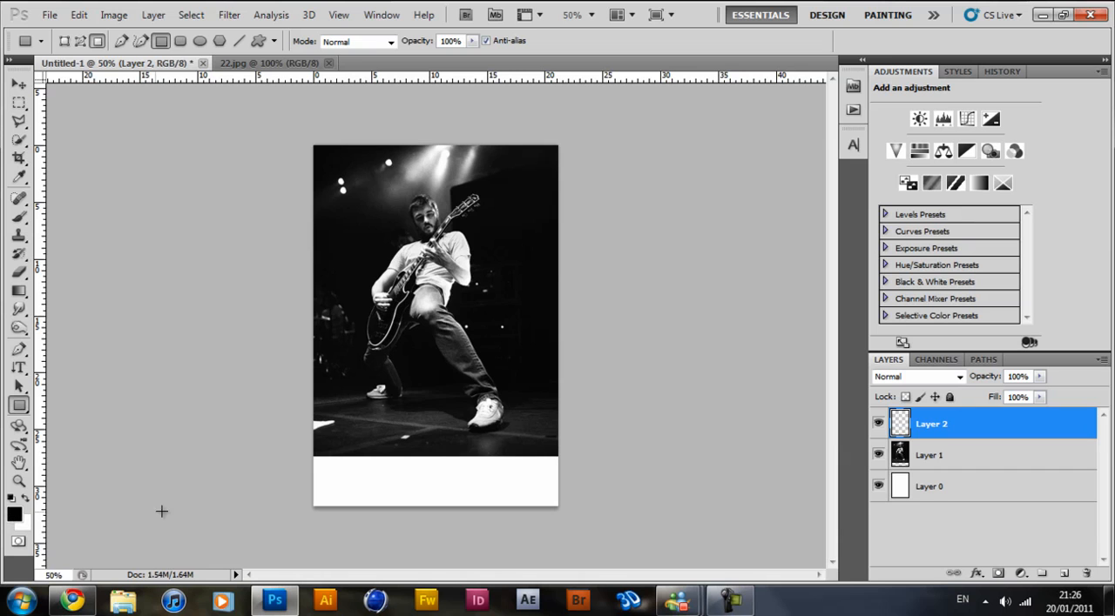
drag(323, 465, 618, 533)
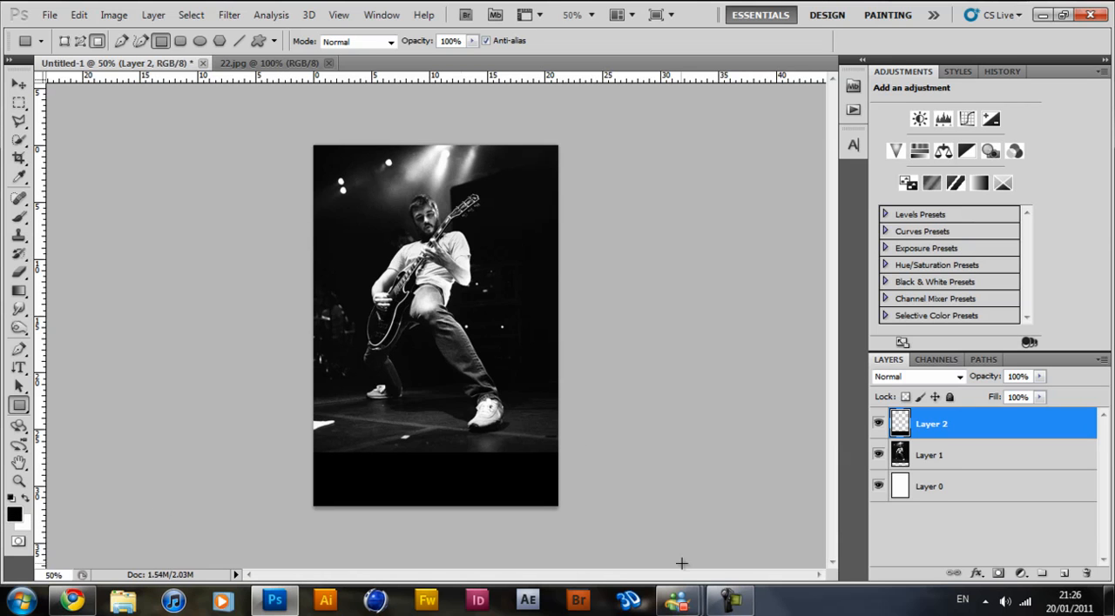
Open the finished PowerOfMusic--LA image from the desktop for reference and return to the Photoshop document.
click(267, 607)
double_click(93, 283)
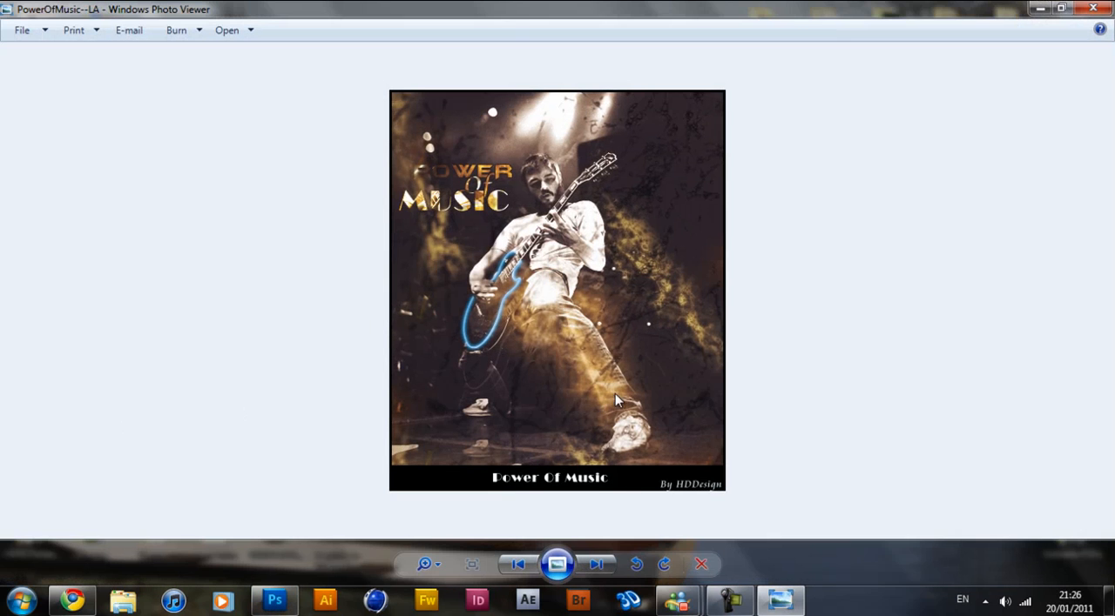
click(274, 601)
click(273, 601)
click(273, 601)
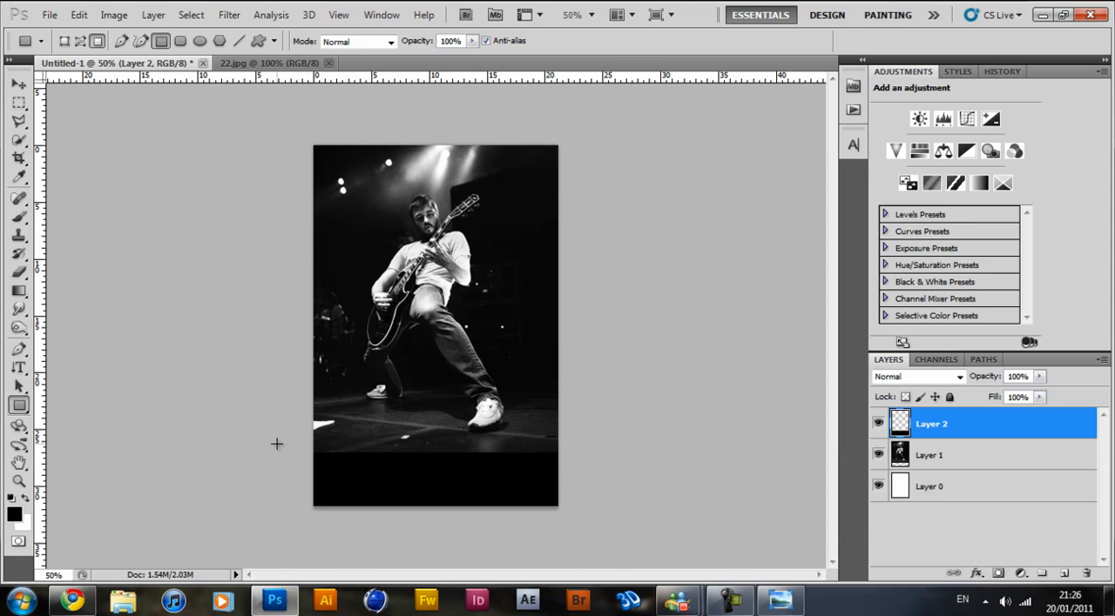
click(272, 603)
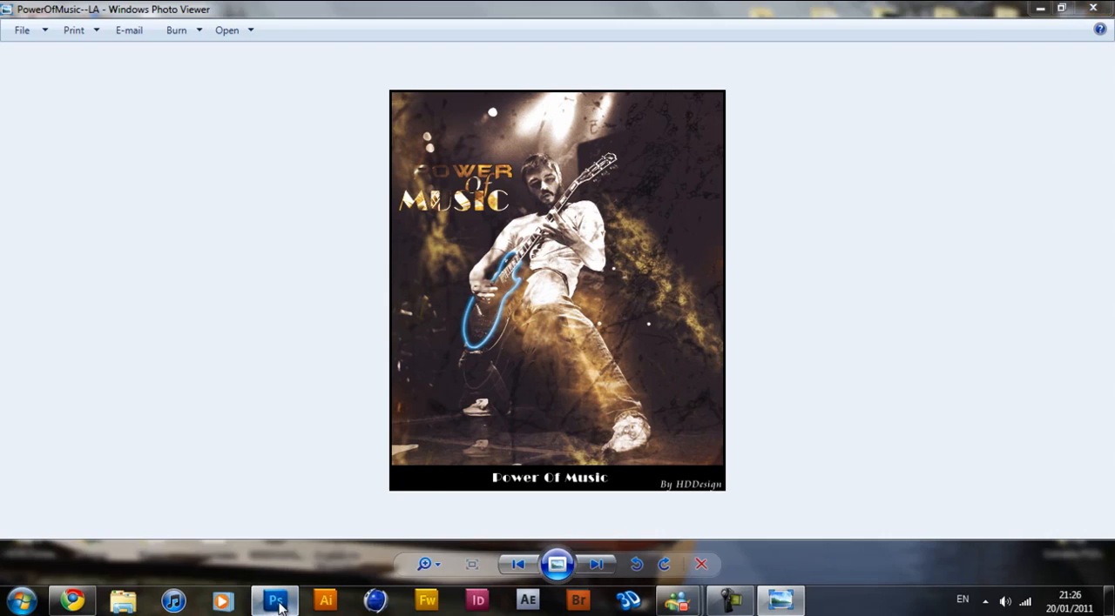
click(277, 604)
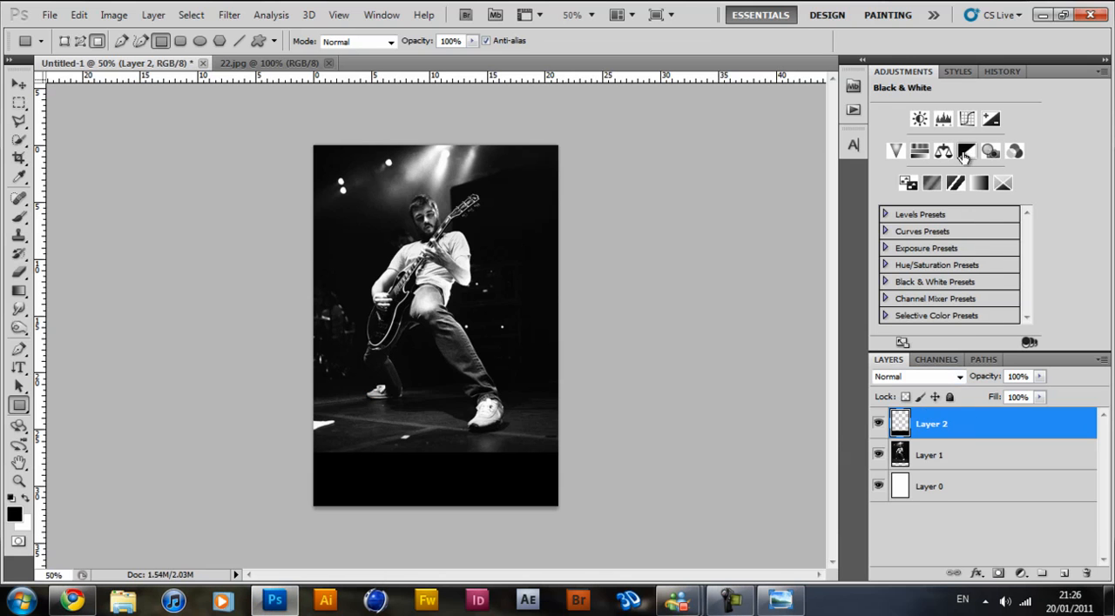
Add an Exposure adjustment above the photo layer with exposure +0.66, offset +0.0288 and gamma correction 1.09.
click(949, 456)
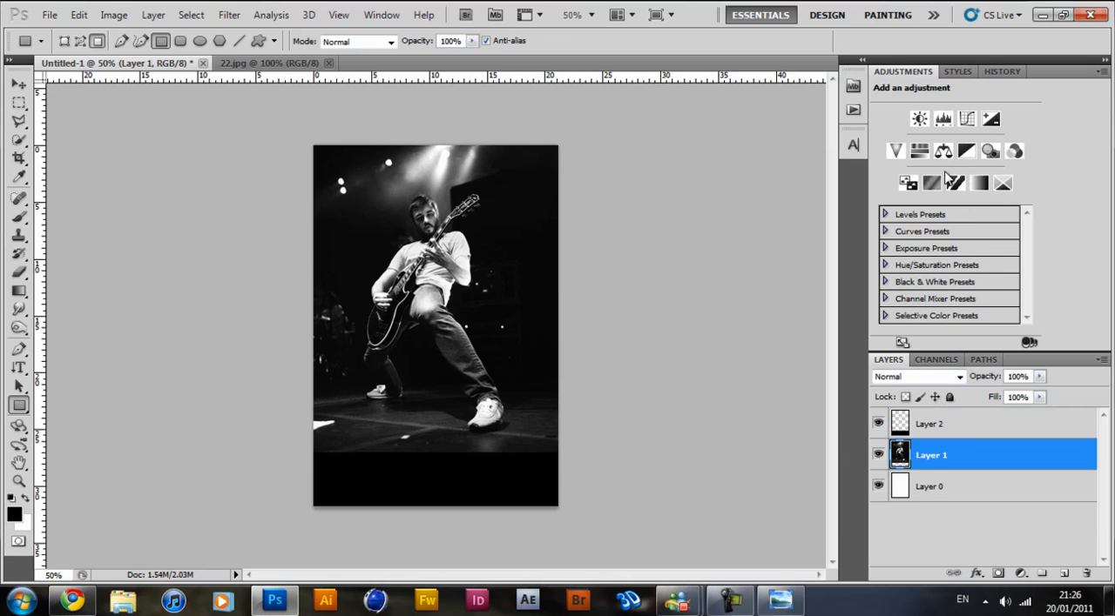
click(993, 120)
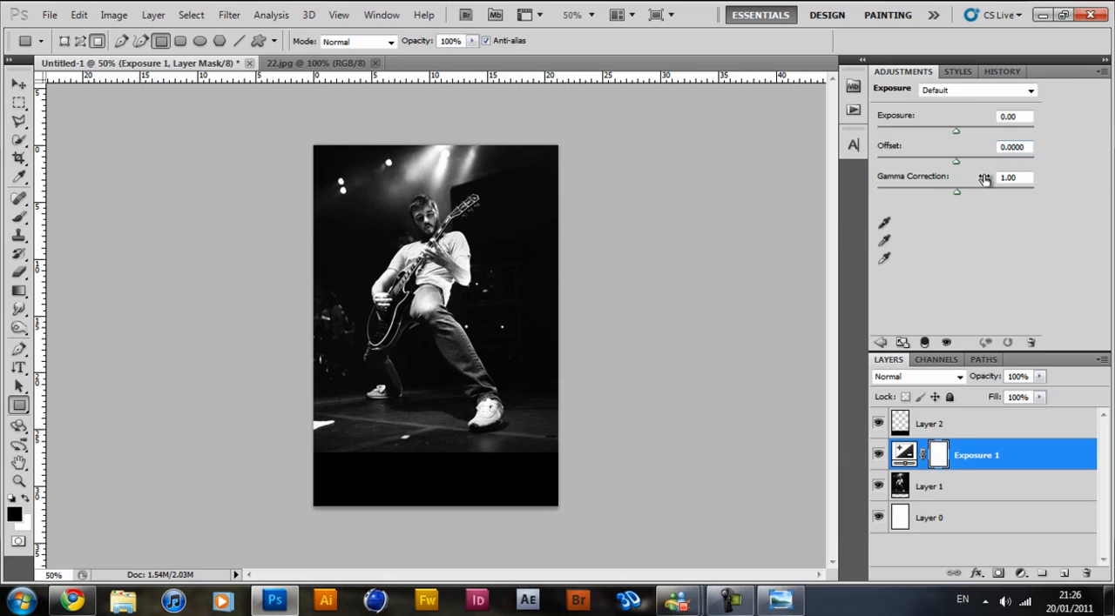
drag(960, 161, 959, 160)
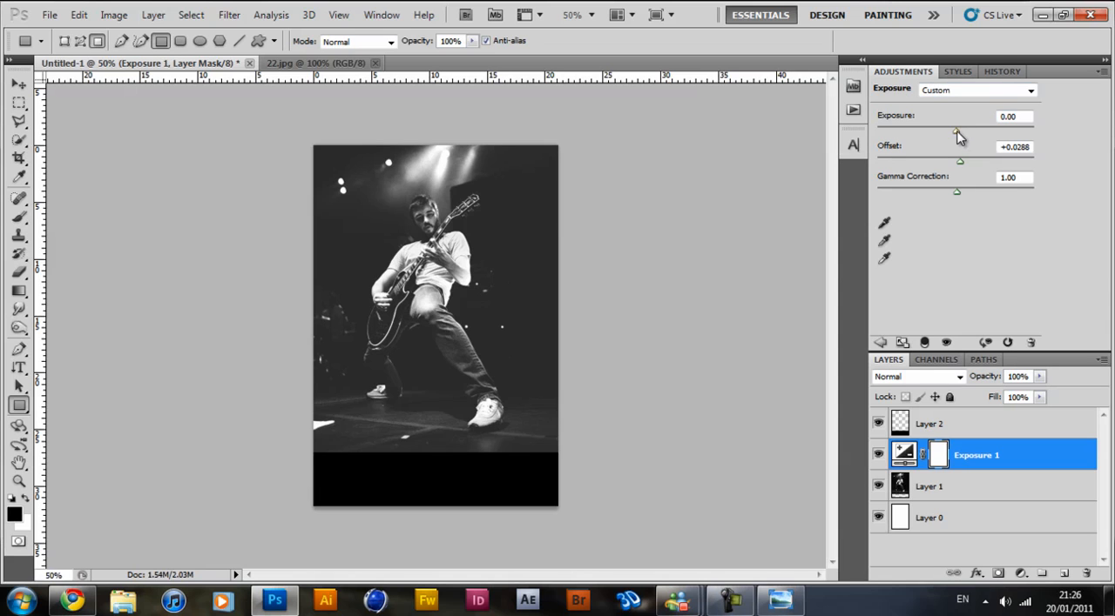
drag(955, 133, 964, 131)
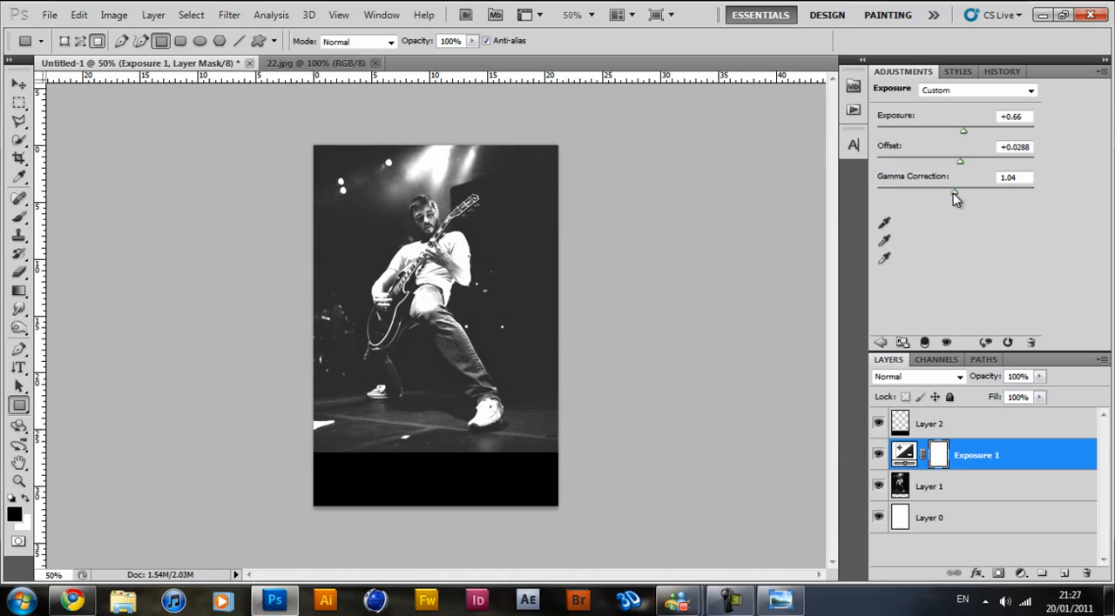
drag(952, 192, 952, 195)
Add a new layer above the Exposure adjustment and choose the 879 px grunge texture brush for the Brush tool.
click(18, 217)
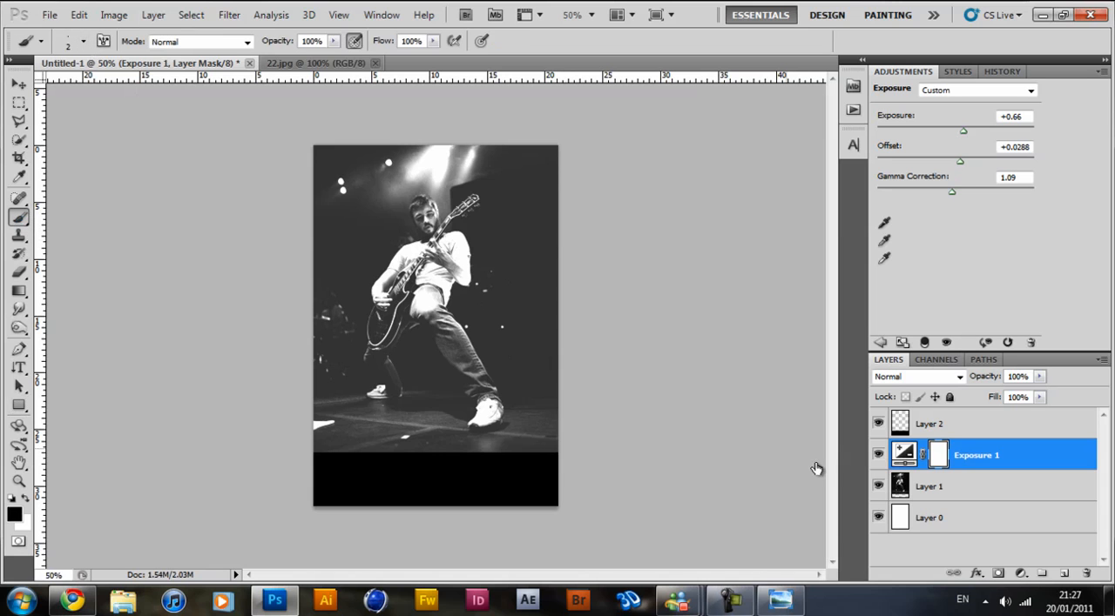
click(1063, 574)
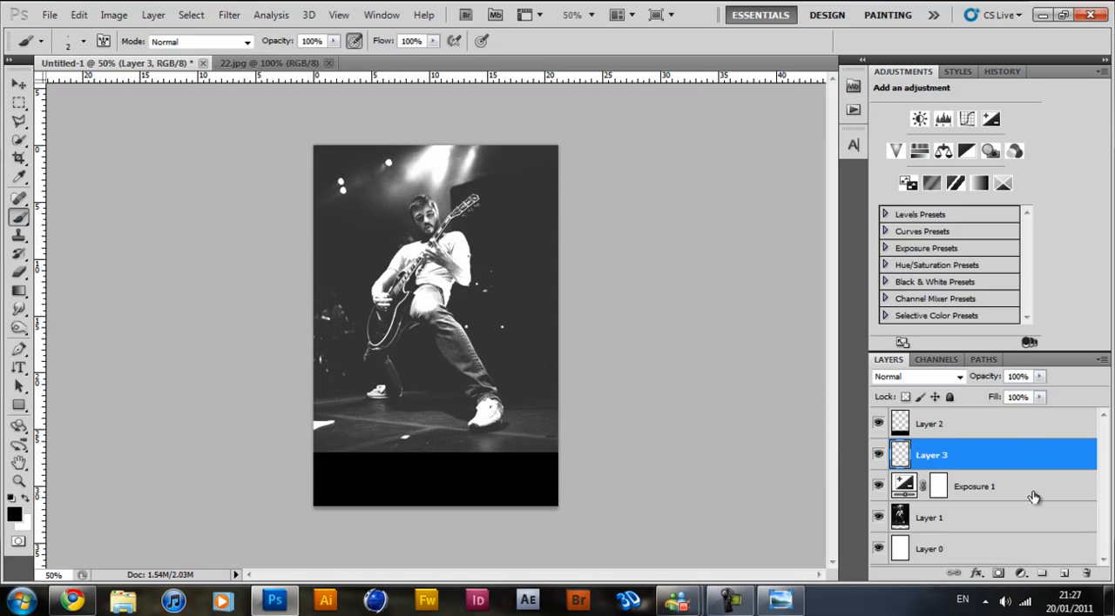
click(84, 41)
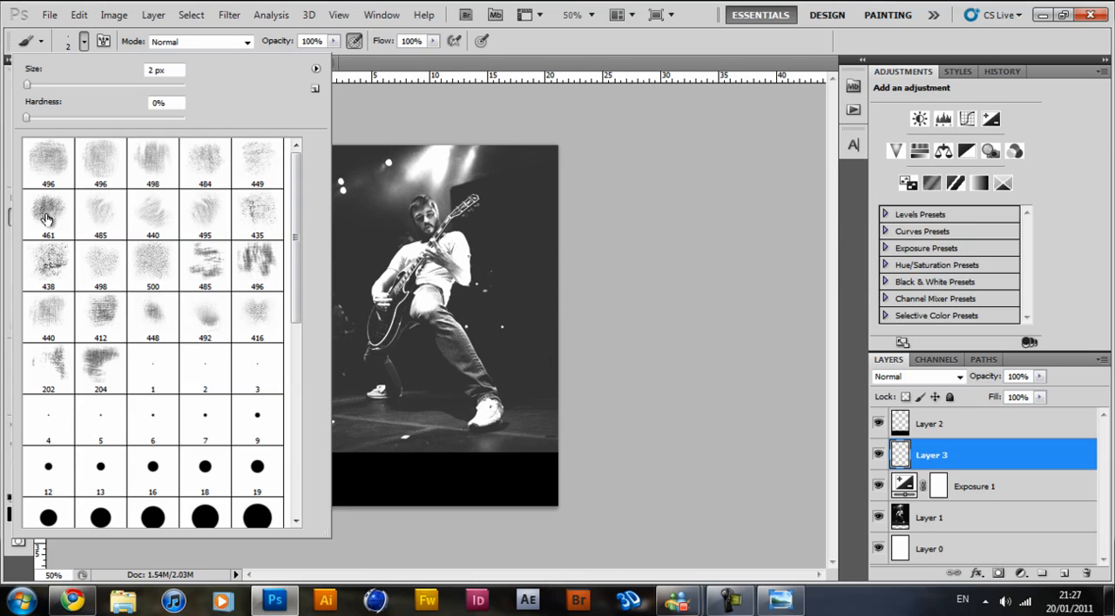
click(103, 169)
drag(296, 231, 290, 436)
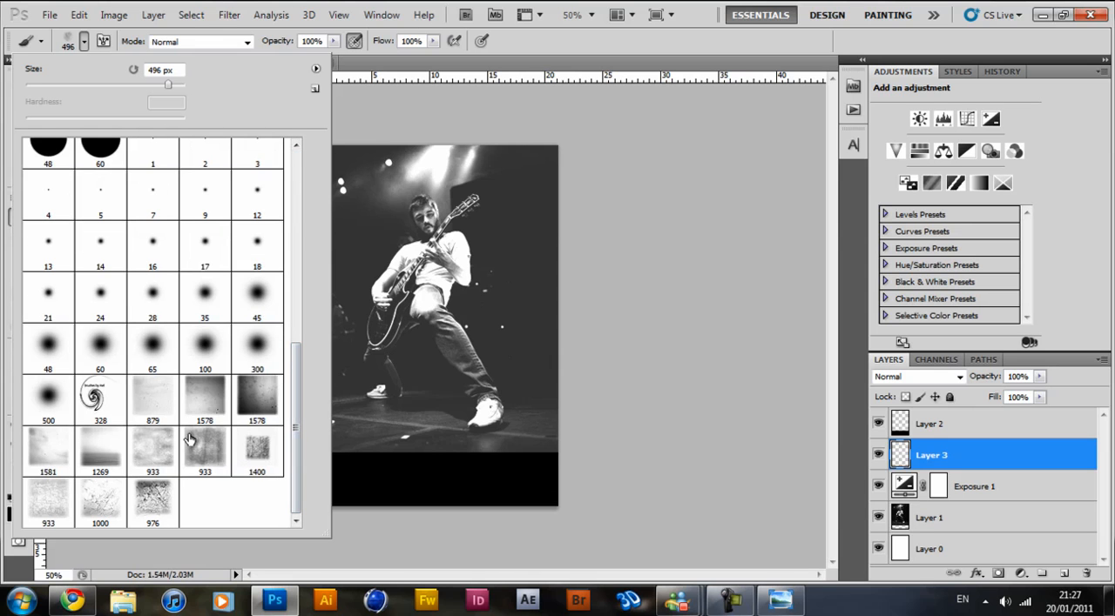
click(215, 400)
click(160, 400)
click(583, 65)
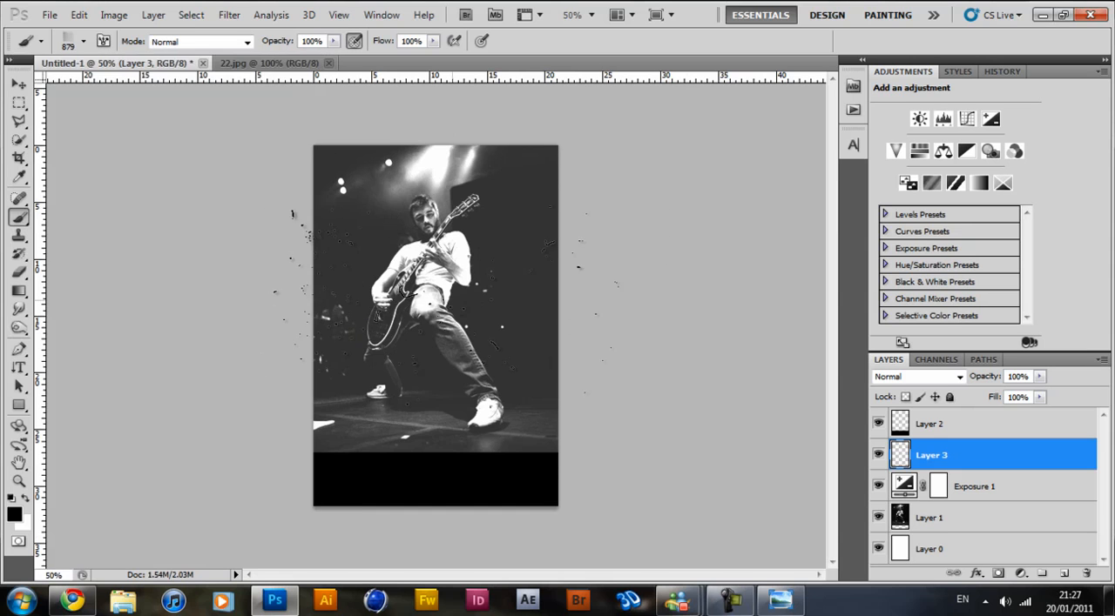
Set the foreground colour to white and return to the Brush tool.
key(i)
click(13, 512)
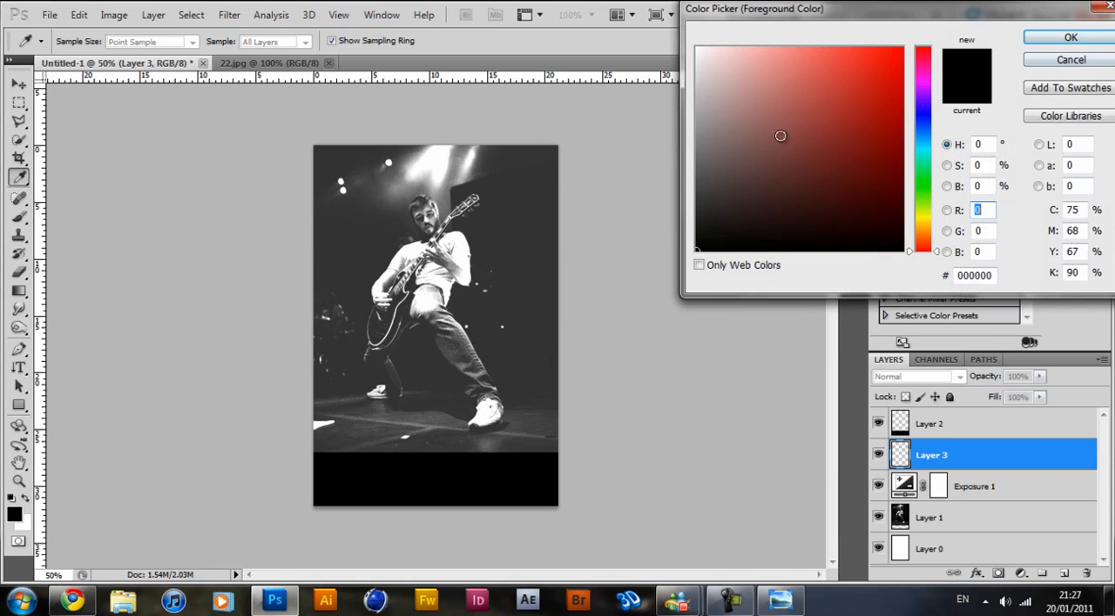
drag(780, 136, 610, 5)
click(1064, 41)
key(b)
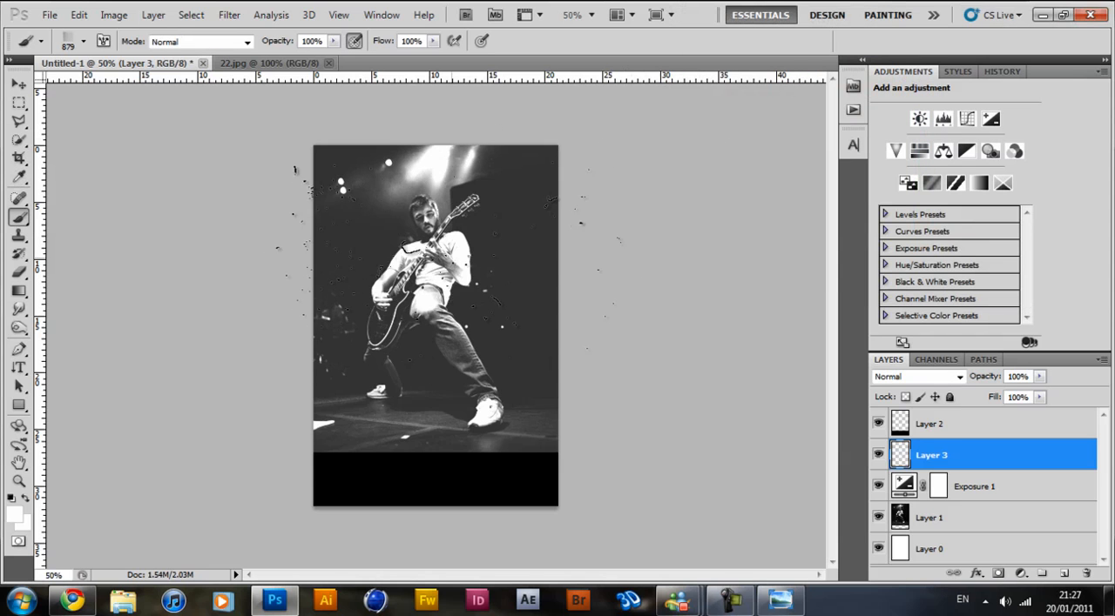
Stamp the 879 px grunge texture once over the photo on Layer 3 and erase it around the outer areas.
click(436, 262)
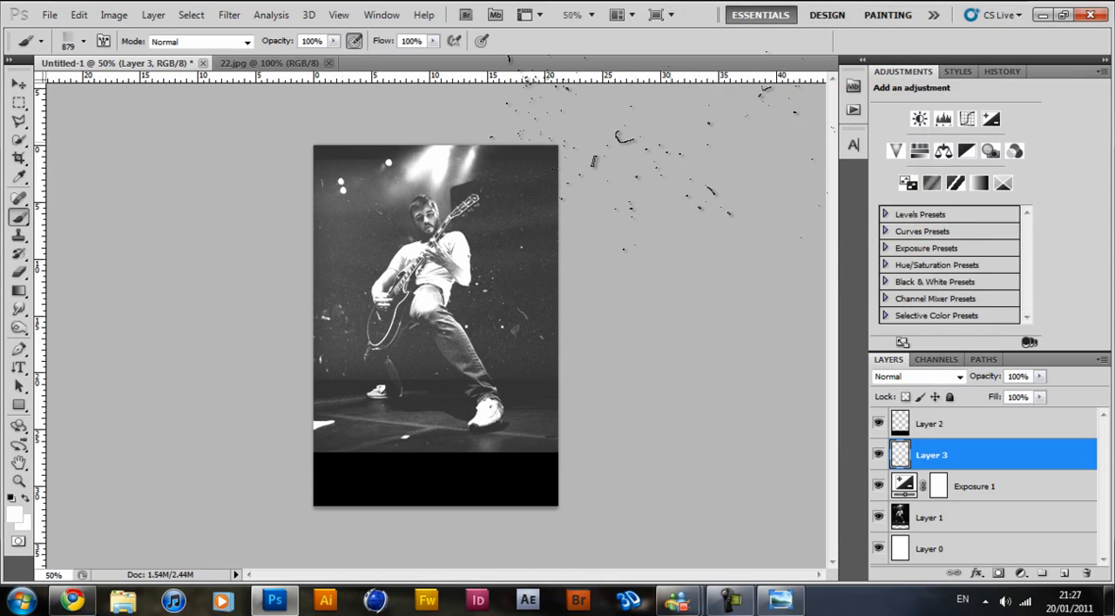
key(e)
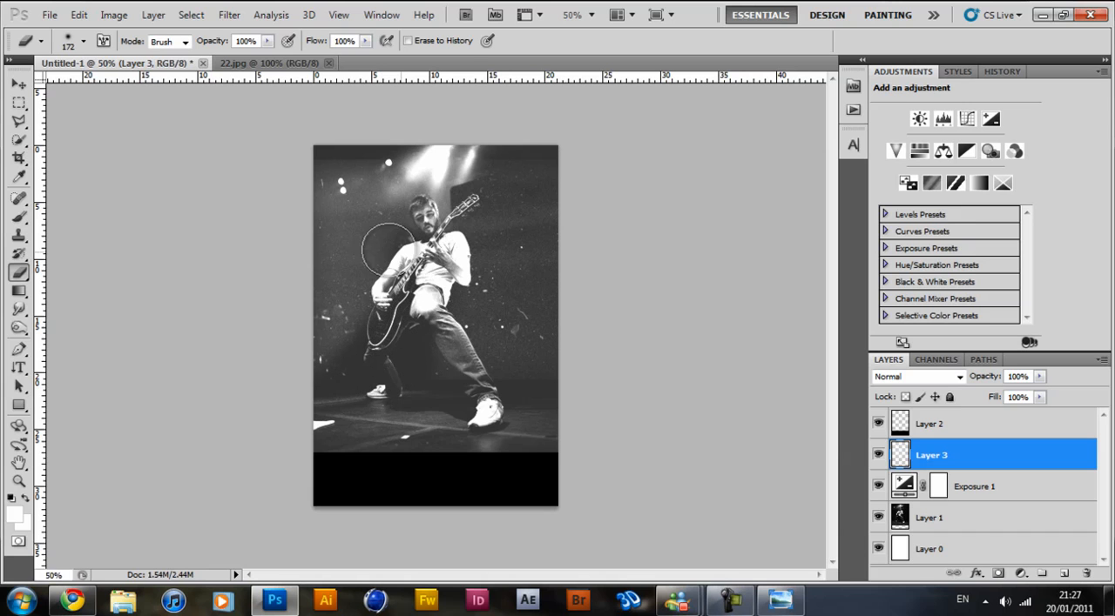
mouse_move(450, 202)
mouse_down()
mouse_move(479, 244)
mouse_move(488, 230)
mouse_move(527, 245)
mouse_move(547, 272)
mouse_move(529, 209)
mouse_move(456, 143)
mouse_move(491, 158)
mouse_up()
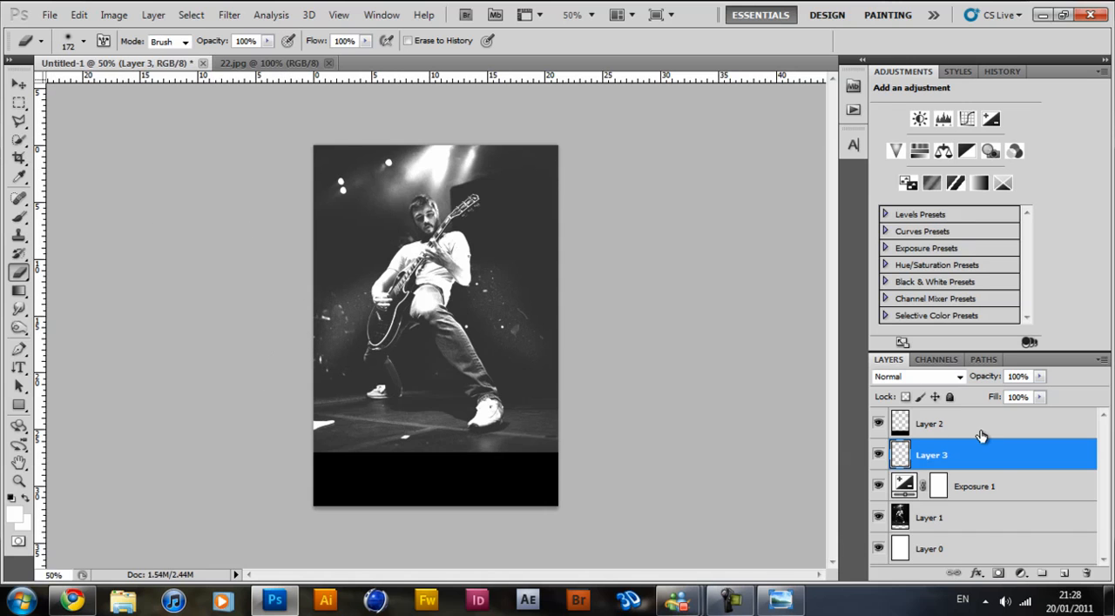
Add a new layer above Layer 3 and choose the 933 px grunge texture for the Brush tool.
click(1064, 575)
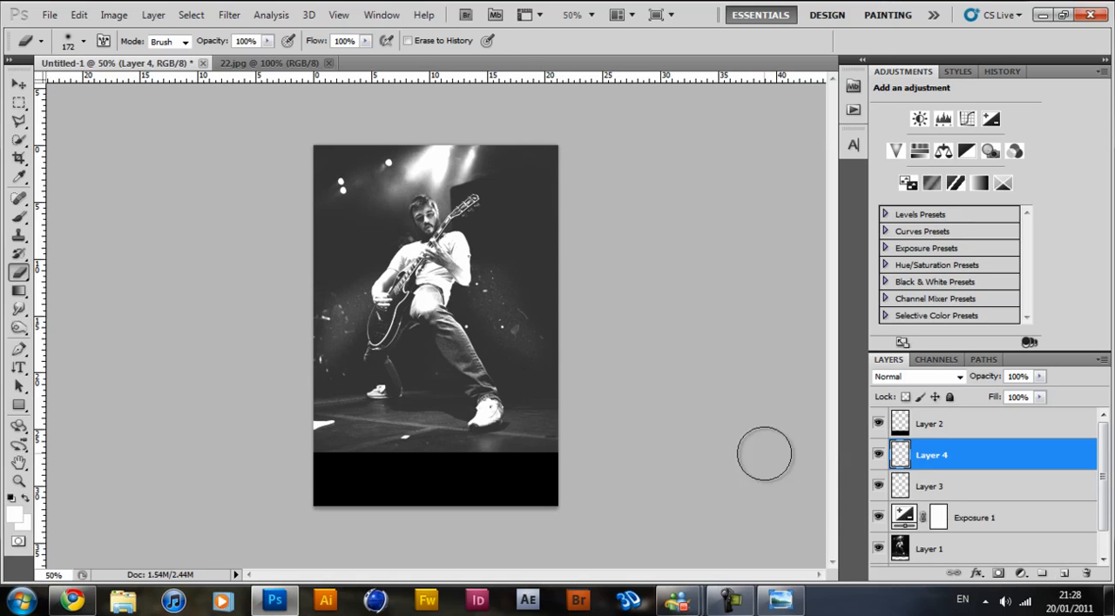
key(b)
right_click(479, 94)
click(629, 498)
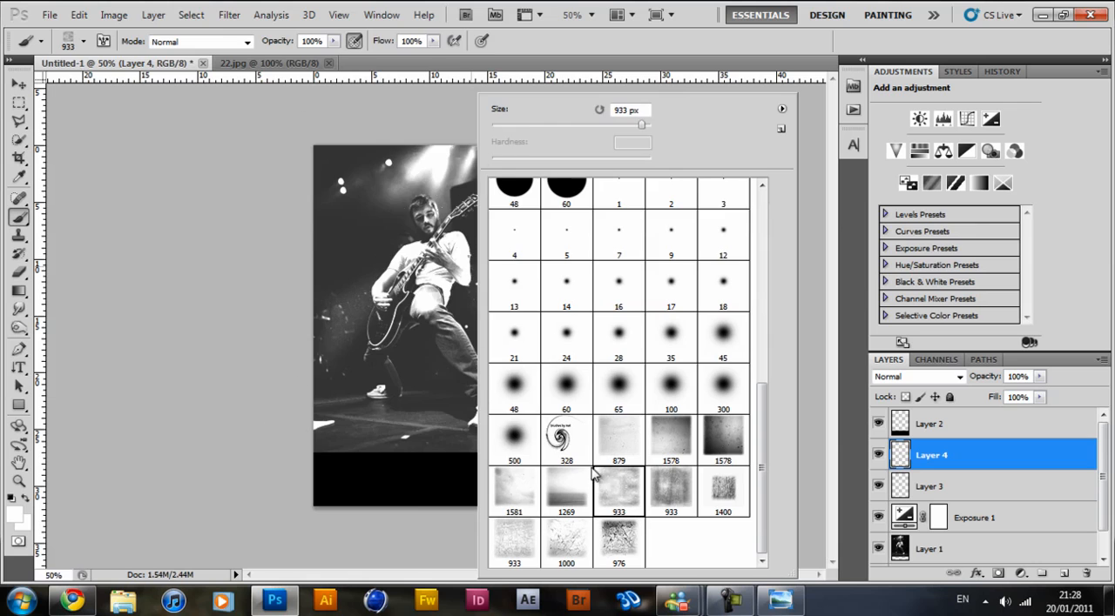
click(568, 42)
Stamp the 933 px texture over the whole photo on Layer 4 and erase parts of it around the guitarist and floor.
click(402, 319)
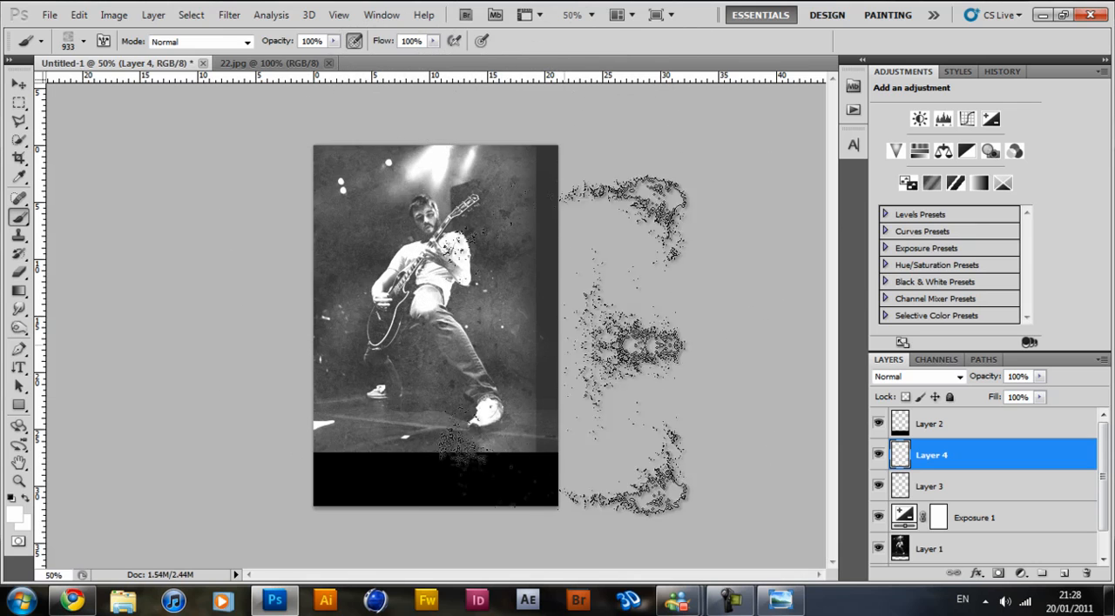
key(ctrl+z)
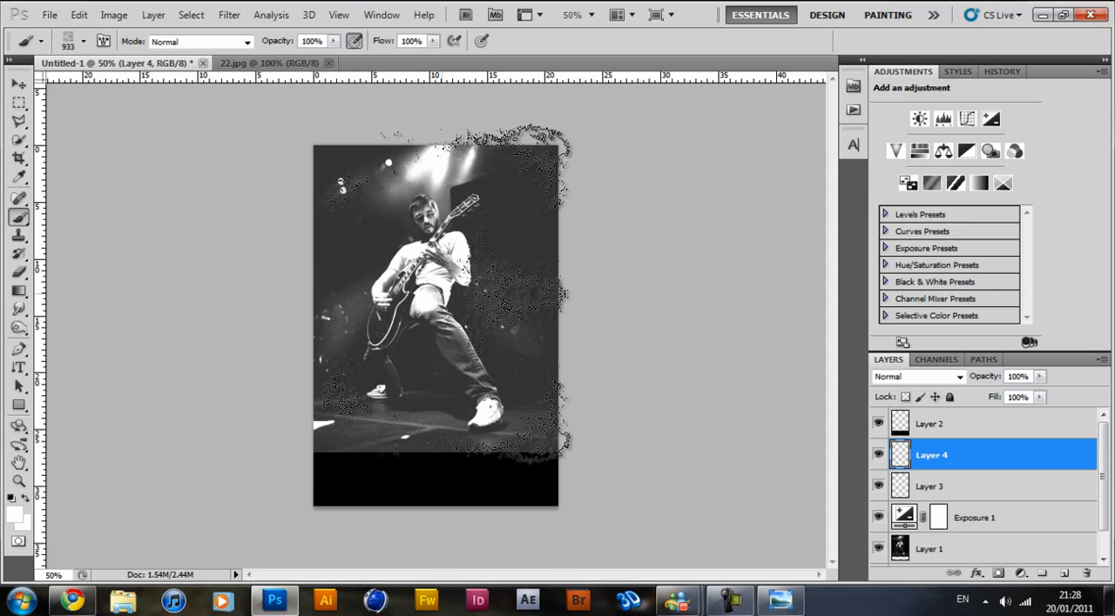
click(405, 300)
key(e)
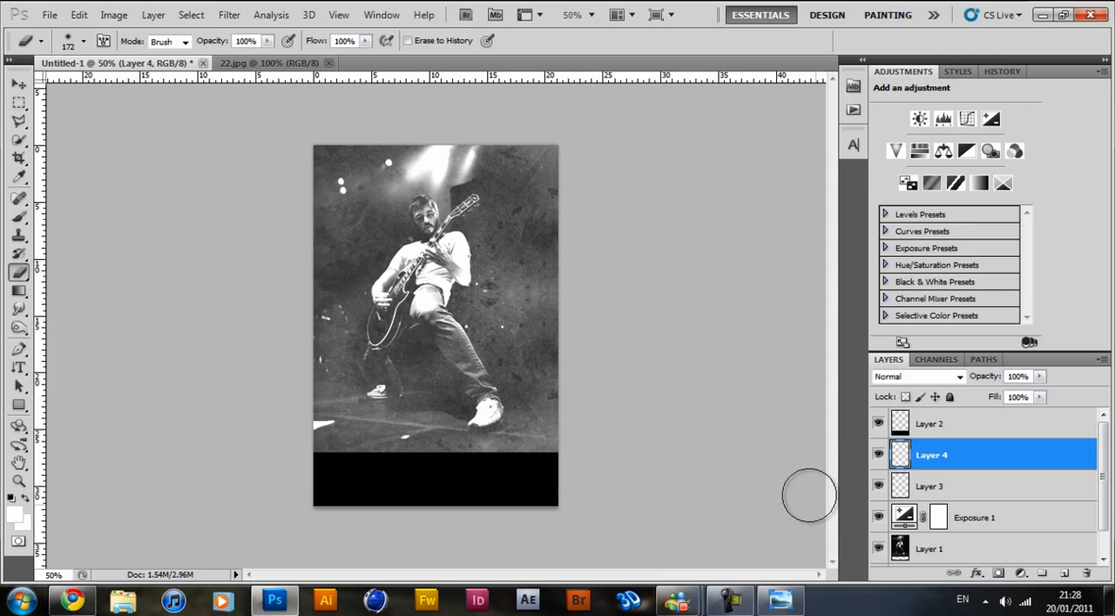
mouse_move(311, 463)
mouse_down()
mouse_move(395, 334)
mouse_move(368, 314)
mouse_move(351, 335)
mouse_move(376, 331)
mouse_move(366, 307)
mouse_move(403, 238)
mouse_move(467, 243)
mouse_move(462, 224)
mouse_move(550, 245)
mouse_move(552, 318)
mouse_move(465, 285)
mouse_move(385, 319)
mouse_move(343, 290)
mouse_move(343, 307)
mouse_move(417, 198)
mouse_move(373, 162)
mouse_move(301, 153)
mouse_move(428, 137)
mouse_move(511, 158)
mouse_move(546, 128)
mouse_up()
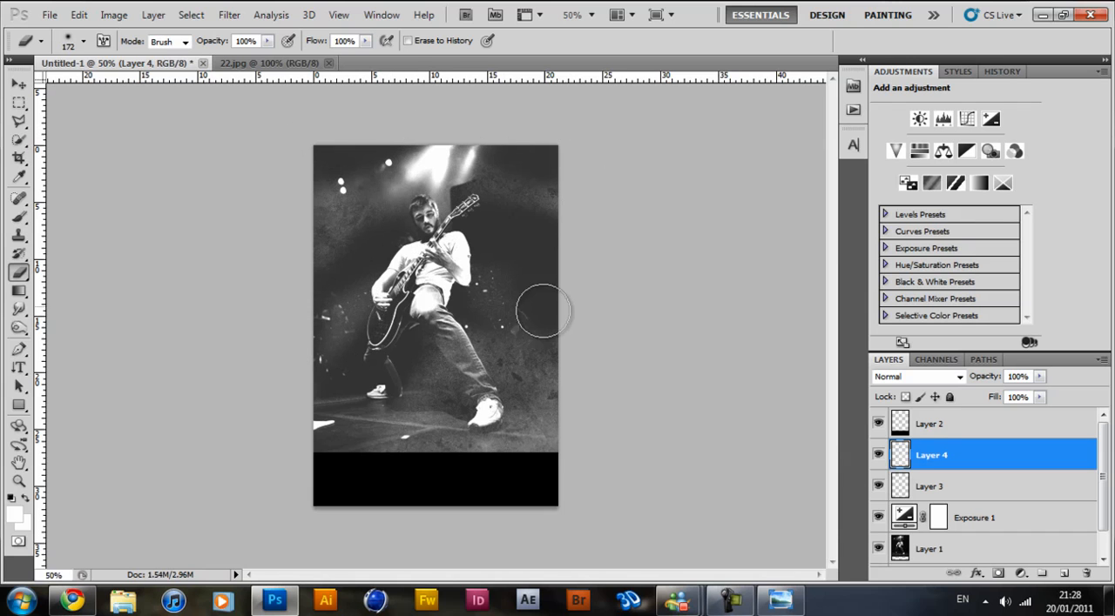
mouse_move(533, 438)
mouse_down()
mouse_move(475, 399)
mouse_move(484, 411)
mouse_up()
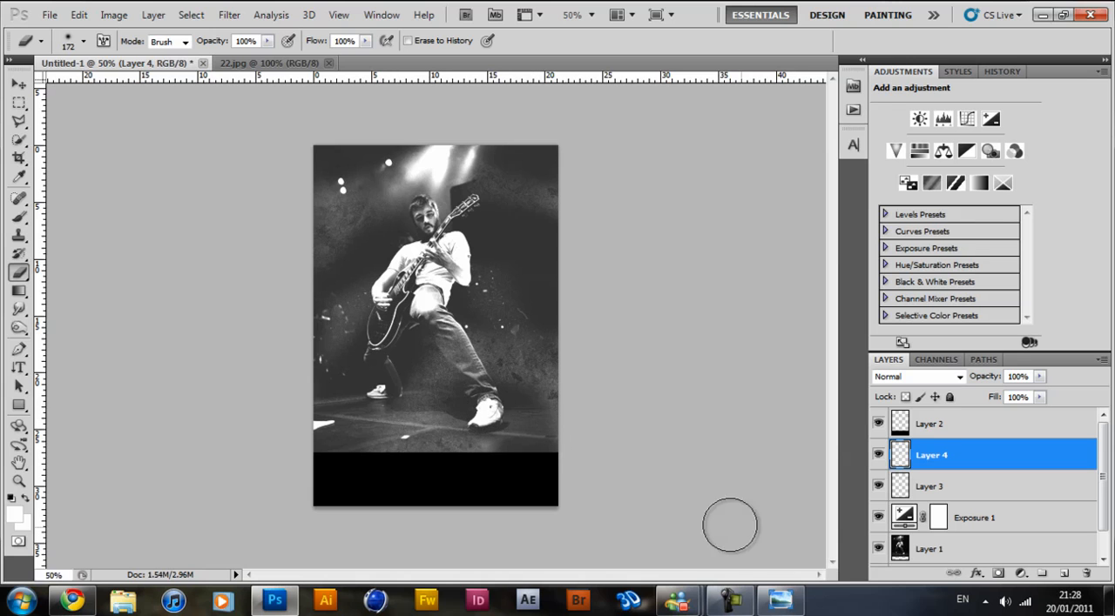
click(736, 603)
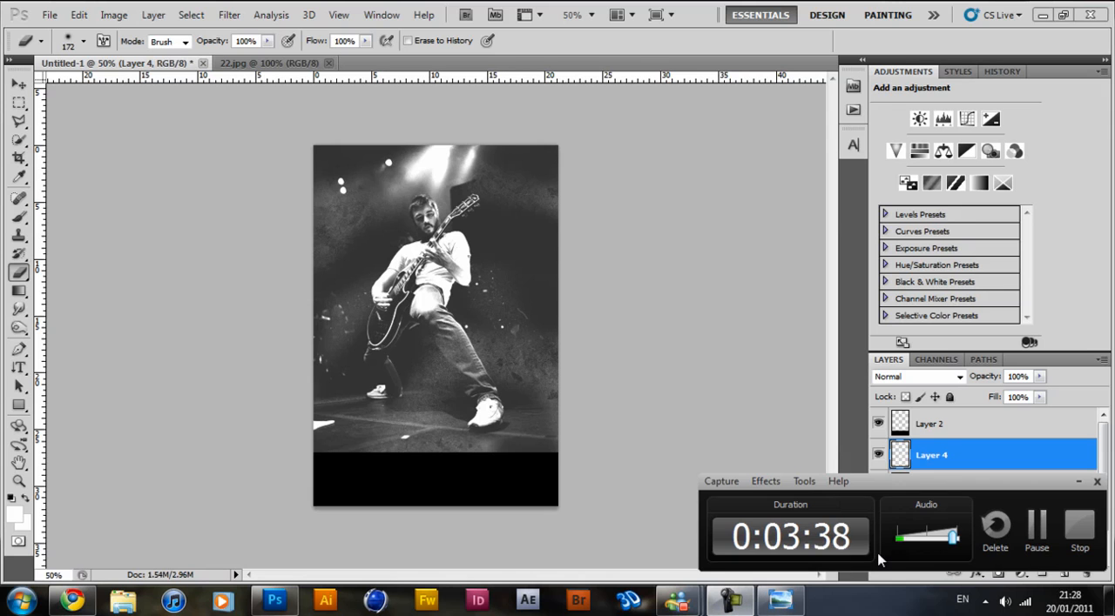
click(1036, 527)
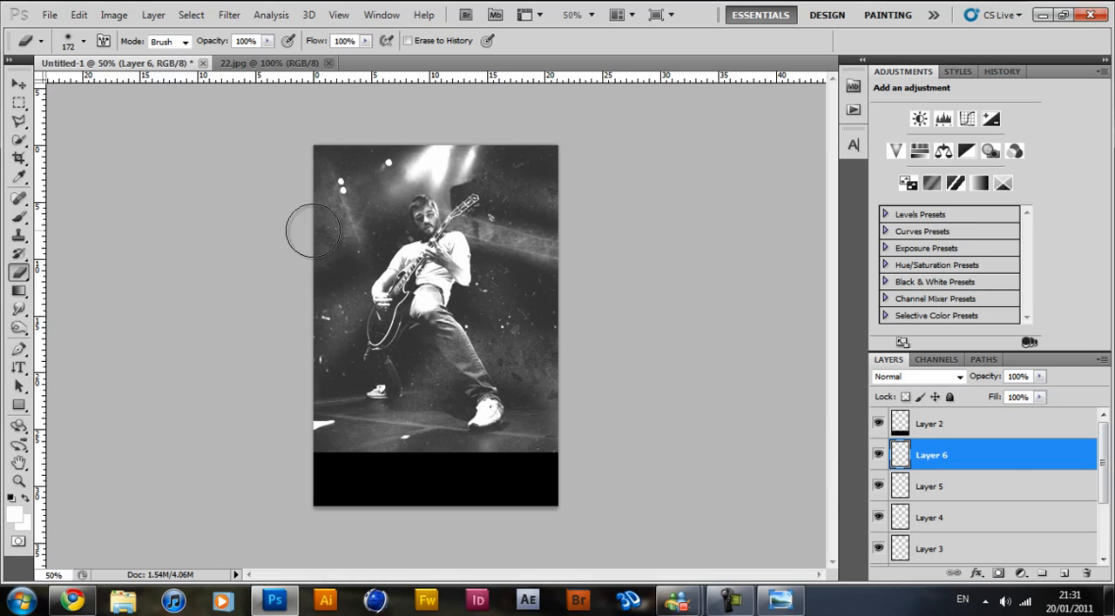
Hide the texture layers Layer 3 to Layer 6 and show them again to compare the photo with and without texture.
scroll(892, 455, down, 2)
scroll(896, 456, up, 2)
scroll(904, 456, down, 1)
drag(877, 517, 878, 433)
click(877, 424)
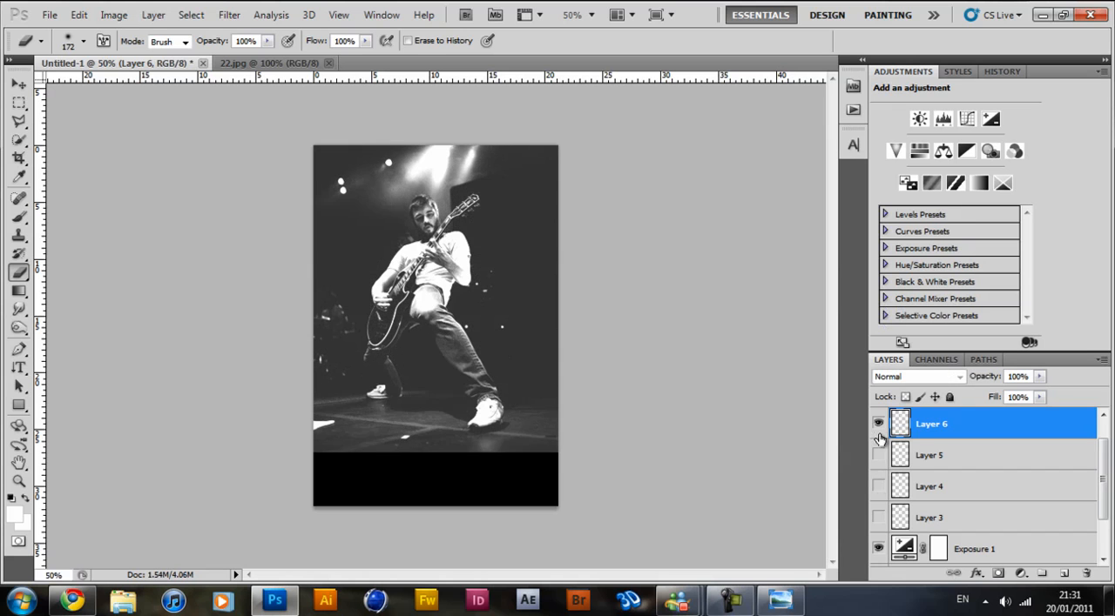
click(877, 454)
click(878, 486)
click(878, 517)
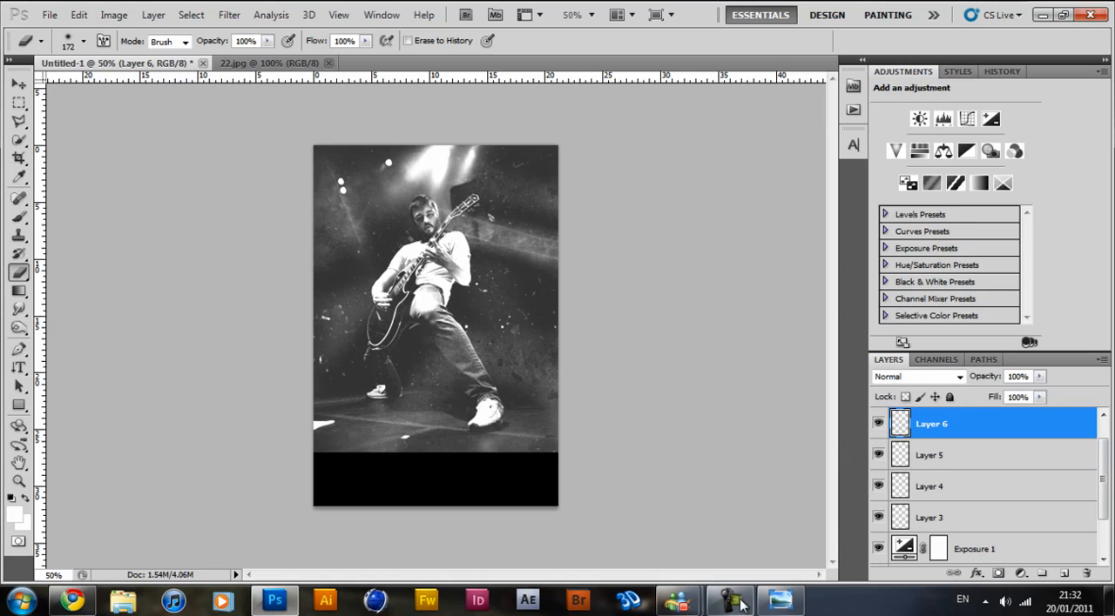
Add a Color Overlay in muted yellow #d6da5c to Layer 6 and collapse its effects list.
double_click(981, 430)
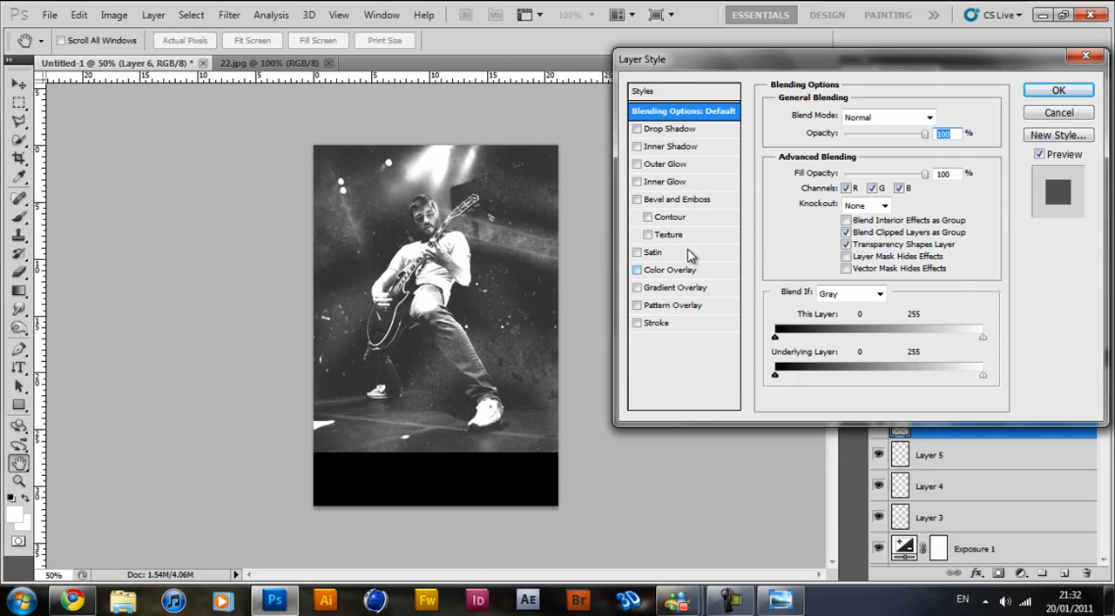
click(659, 272)
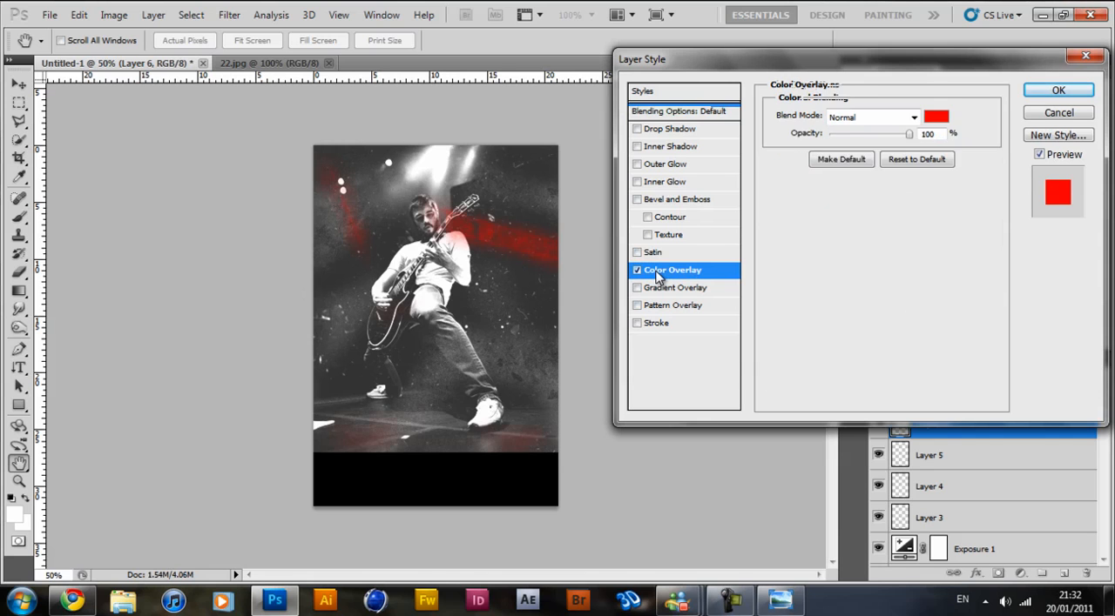
click(938, 117)
click(923, 218)
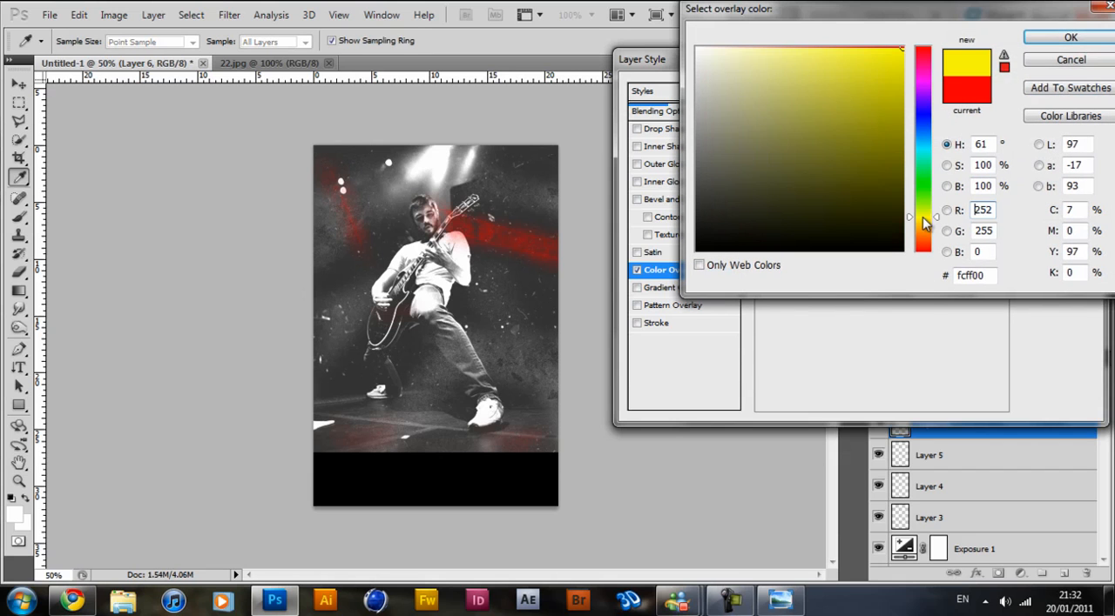
drag(839, 98, 815, 77)
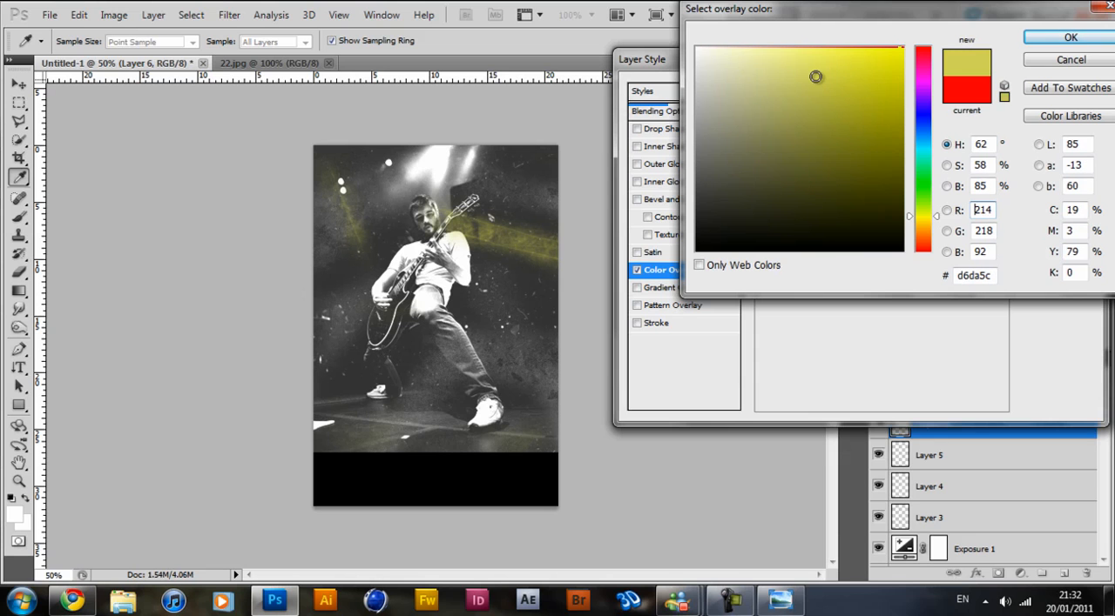
click(1070, 37)
click(1073, 87)
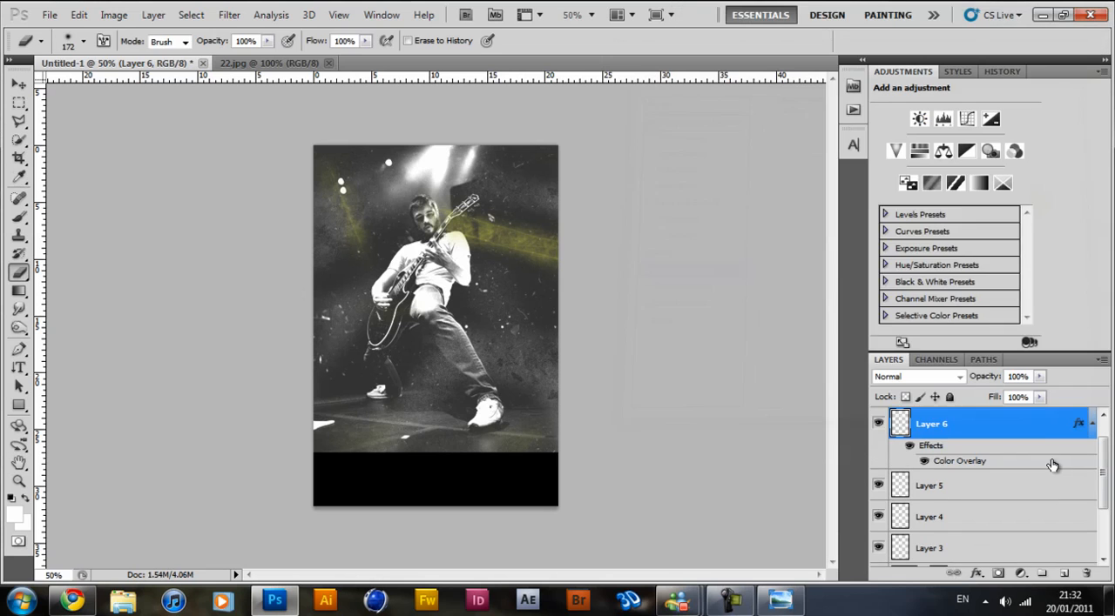
click(1092, 424)
Add a Color Overlay in orange #e9a843 to Layer 5 and collapse its effects list.
double_click(1002, 460)
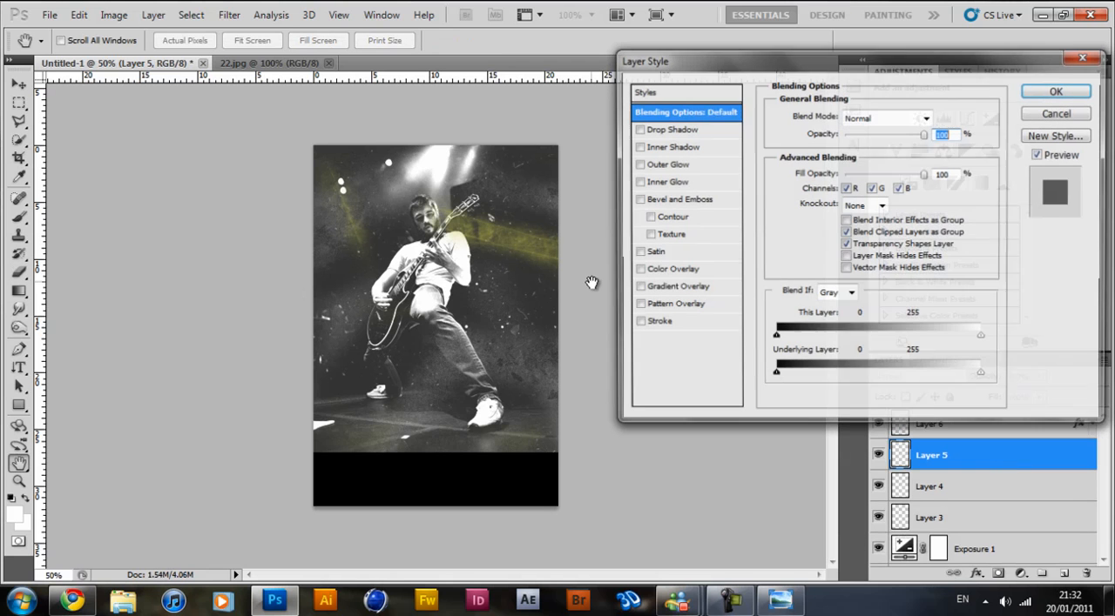
click(636, 270)
click(670, 270)
click(930, 121)
click(926, 219)
drag(927, 220, 927, 231)
drag(856, 90, 843, 65)
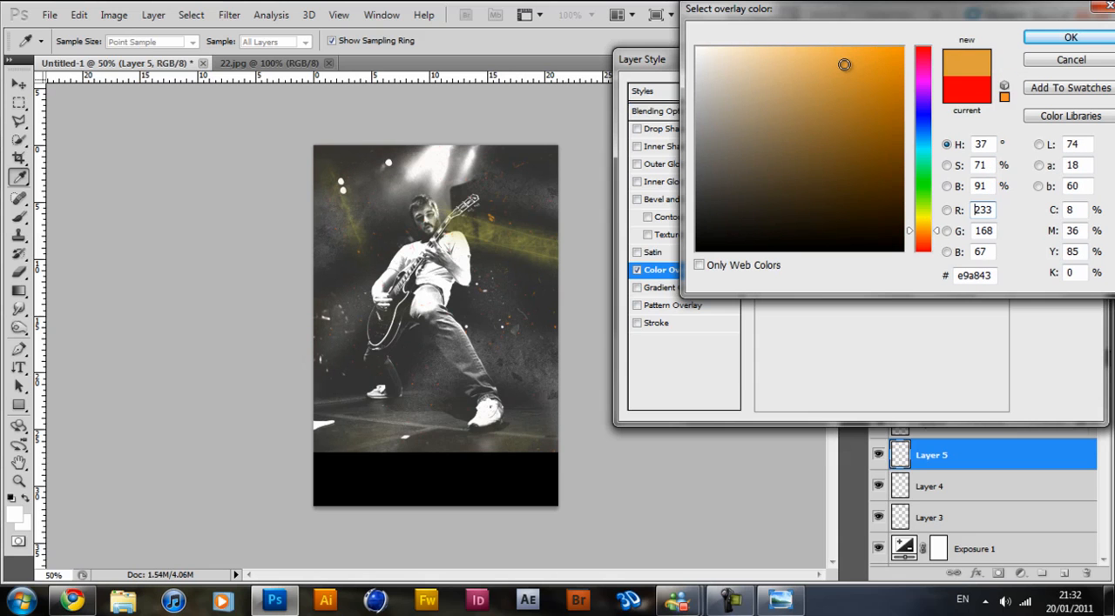
click(1058, 37)
click(1055, 87)
click(1092, 455)
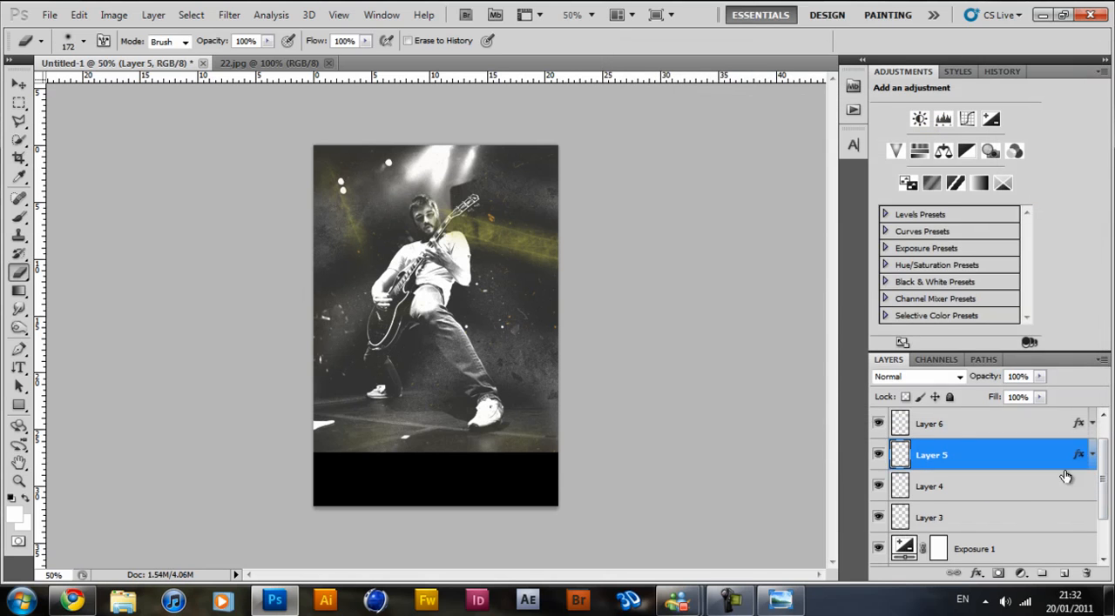
Add a Color Overlay in golden yellow to Layer 3.
double_click(1030, 514)
click(676, 273)
click(939, 116)
click(922, 223)
mouse_move(836, 77)
mouse_down()
mouse_move(845, 60)
mouse_move(833, 60)
mouse_up()
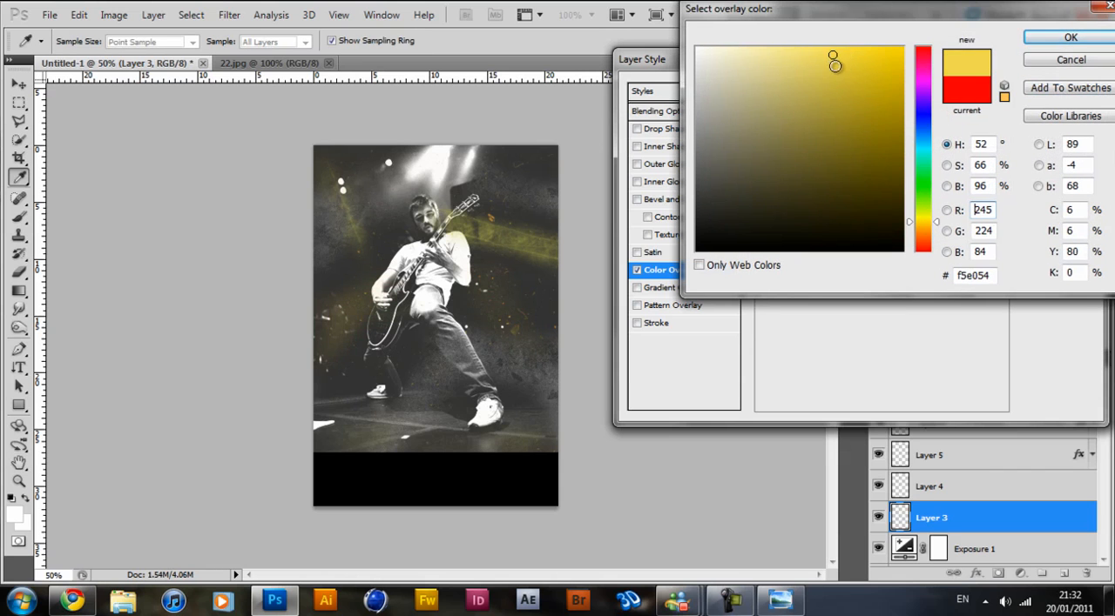
click(1070, 38)
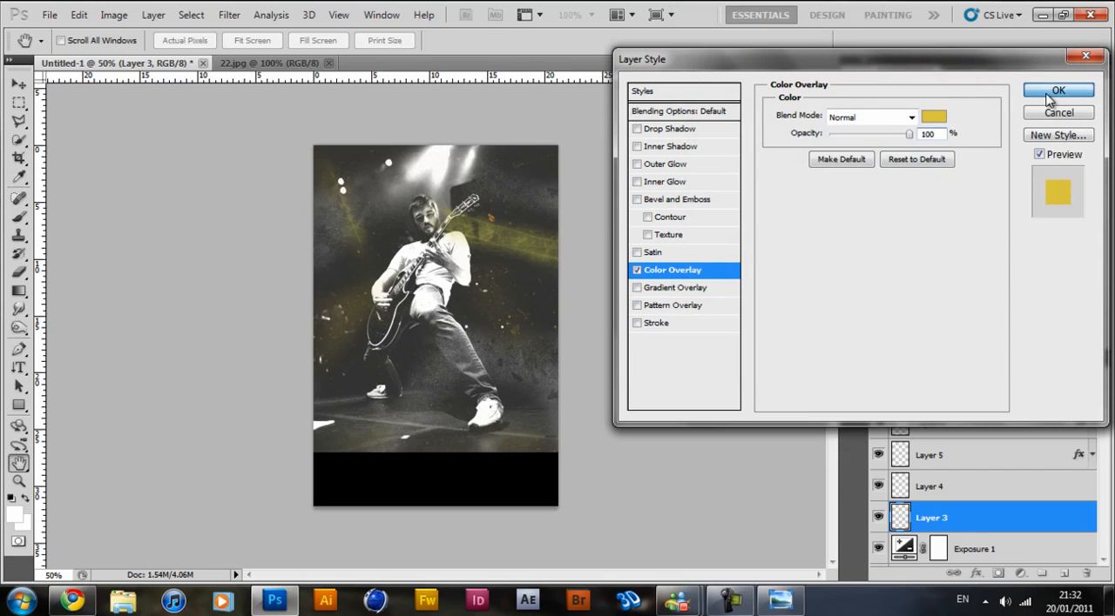
click(1049, 96)
Add a Color Overlay in bright yellow #fff000 to Layer 4 and collapse the effects list of Layer 3.
click(1005, 492)
double_click(1005, 490)
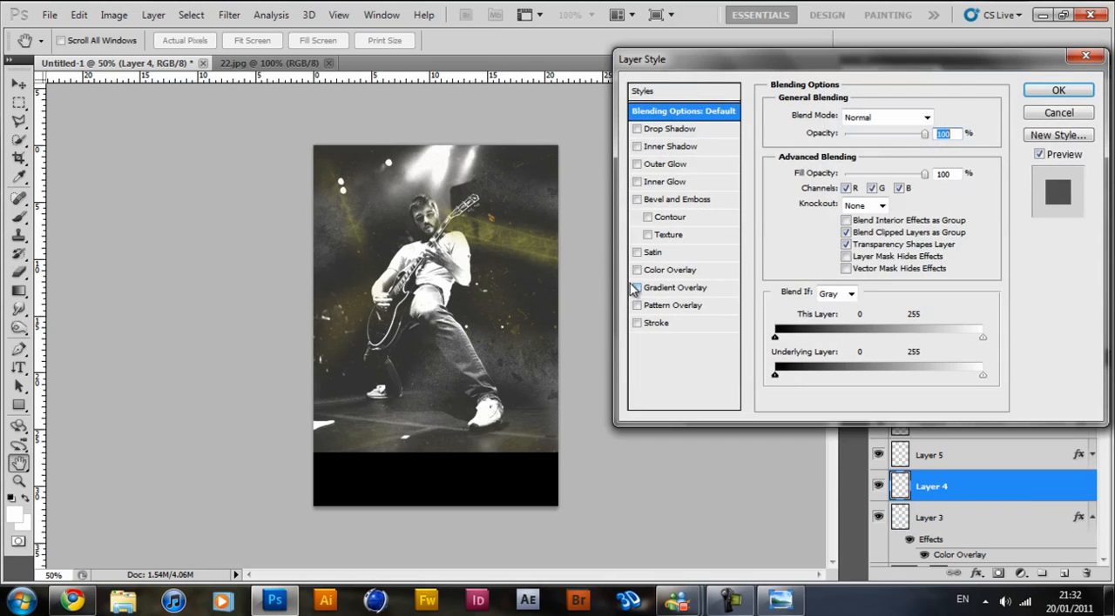
click(637, 270)
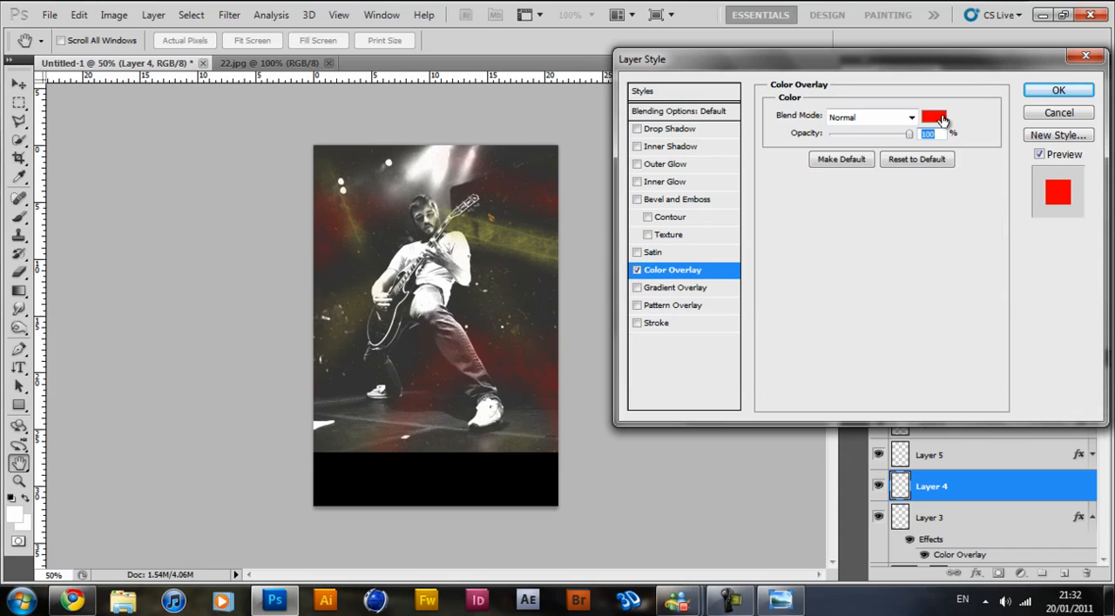
click(942, 120)
drag(926, 228, 925, 219)
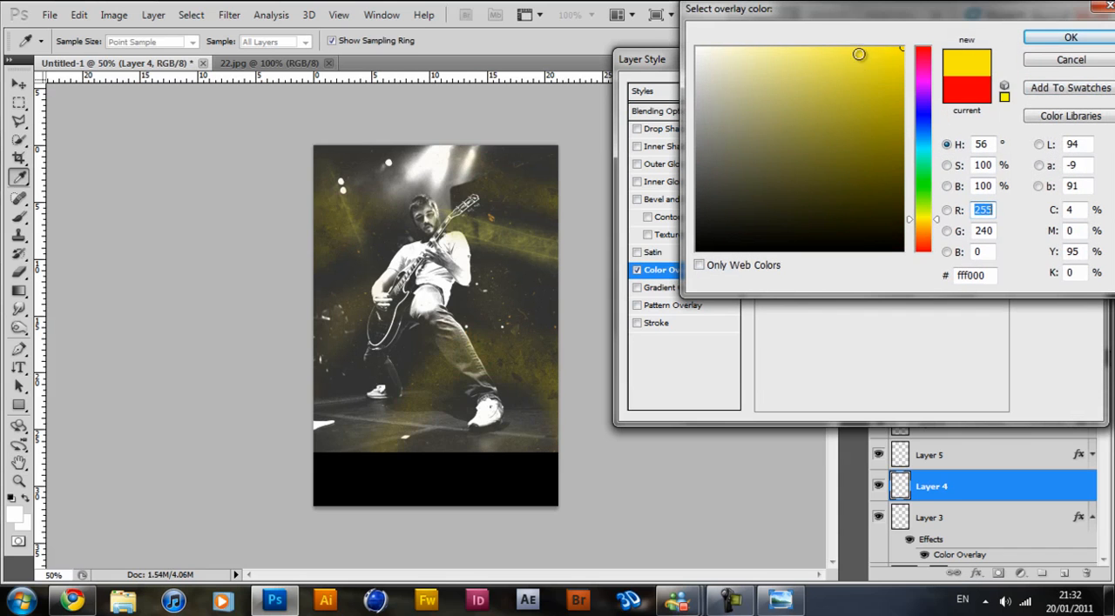
click(1070, 38)
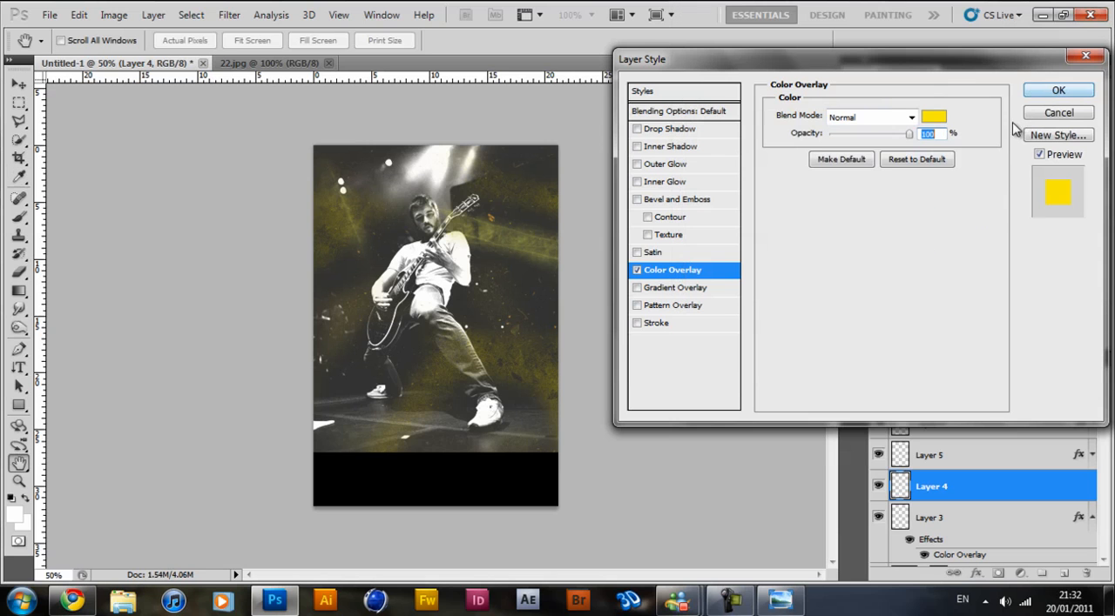
click(1050, 95)
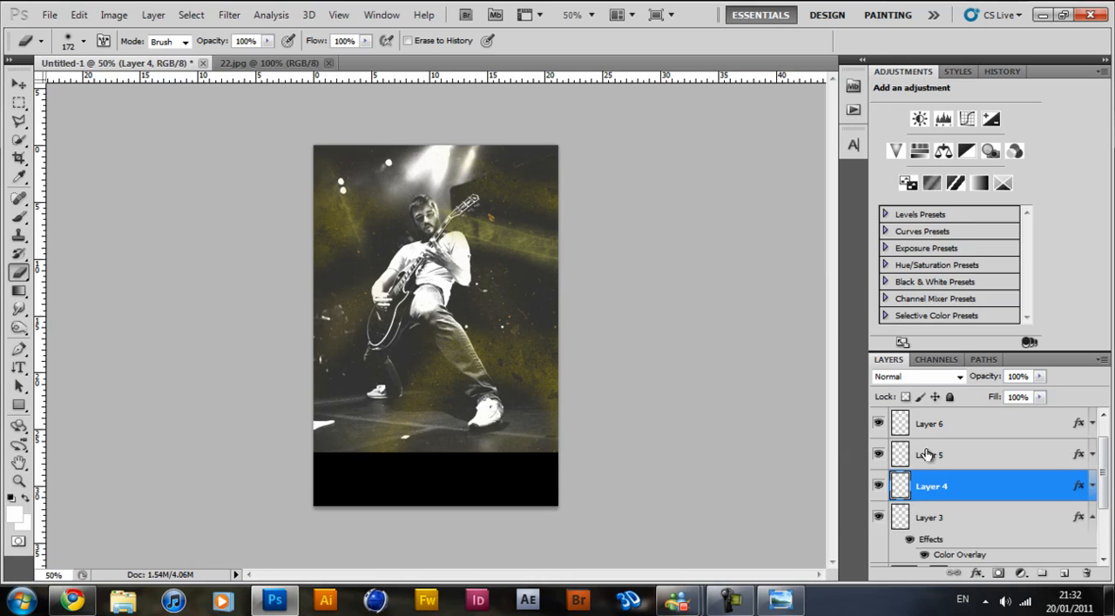
scroll(1028, 495, up, 1)
click(1092, 550)
scroll(1027, 438, up, 2)
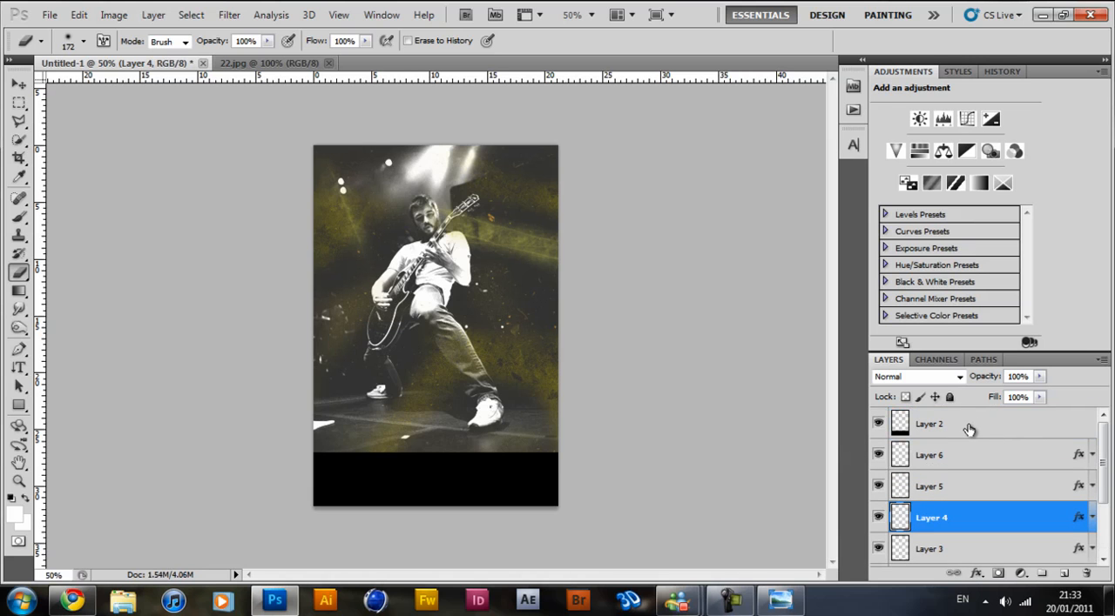
Add a new layer above Layer 6 and choose the 2 px hard round brush for the Brush tool.
click(978, 464)
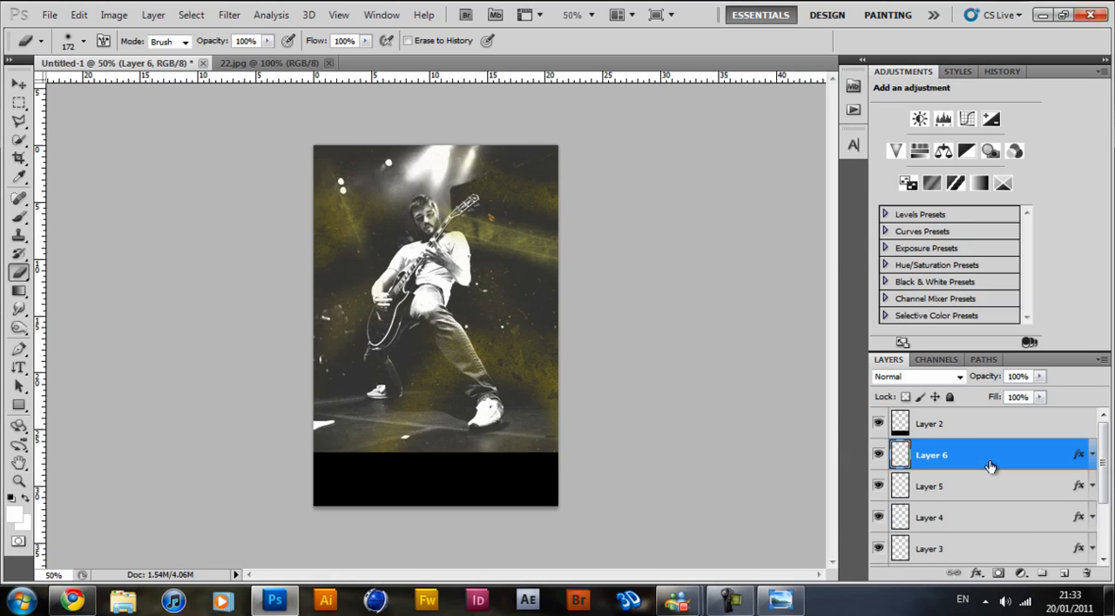
click(1064, 574)
click(19, 218)
right_click(569, 298)
scroll(608, 304, up, 2)
scroll(607, 304, up, 3)
click(579, 234)
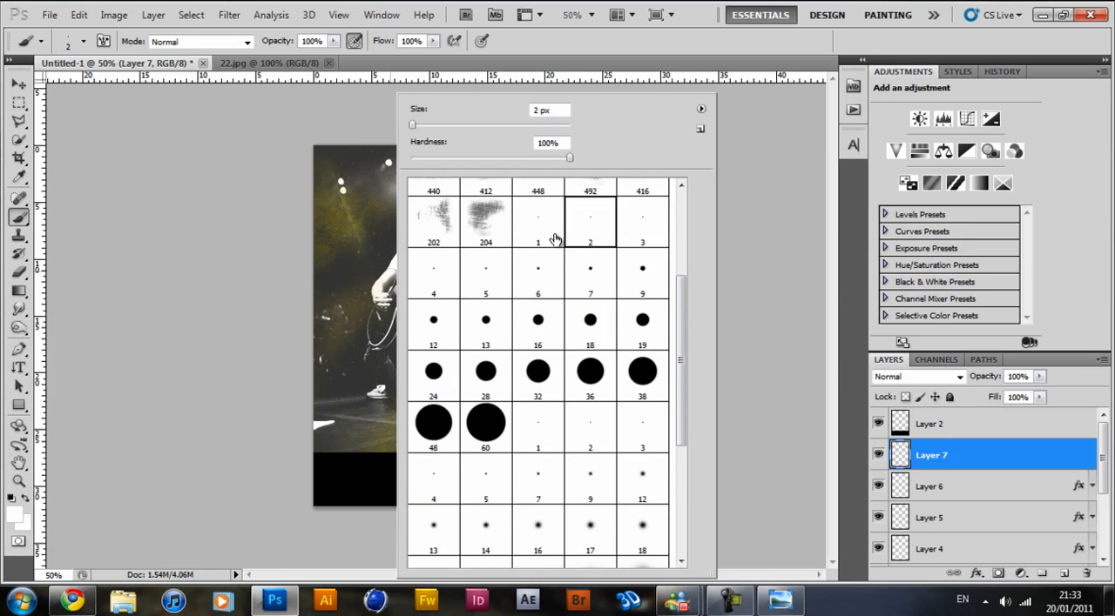
Switch to the Pen tool and check the guitar's outline in the finished PowerOfMusic reference picture.
click(372, 274)
key(ctrl+z)
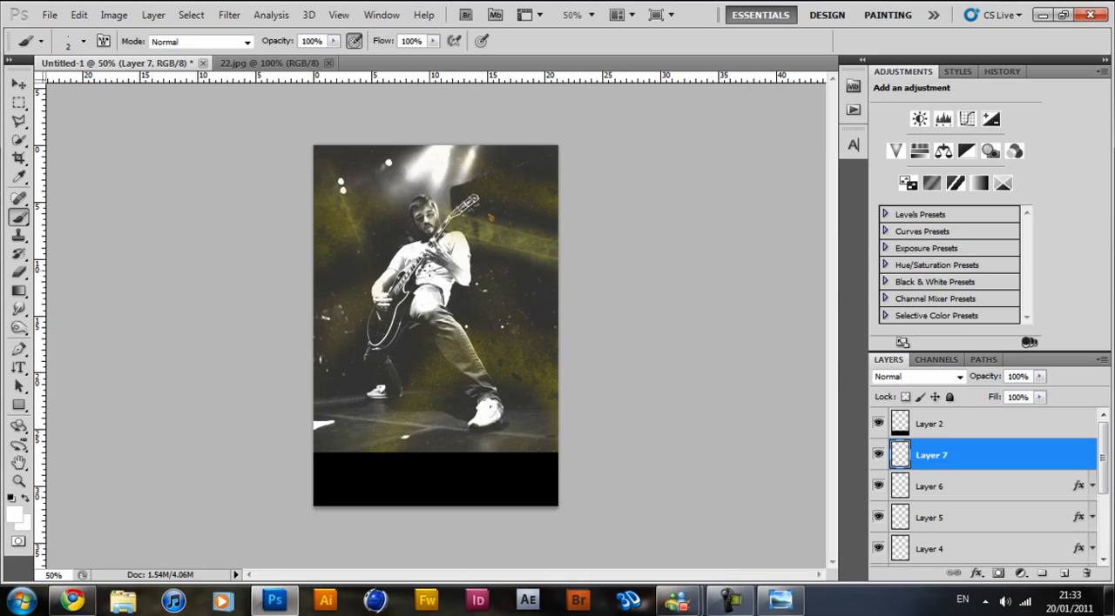
click(19, 349)
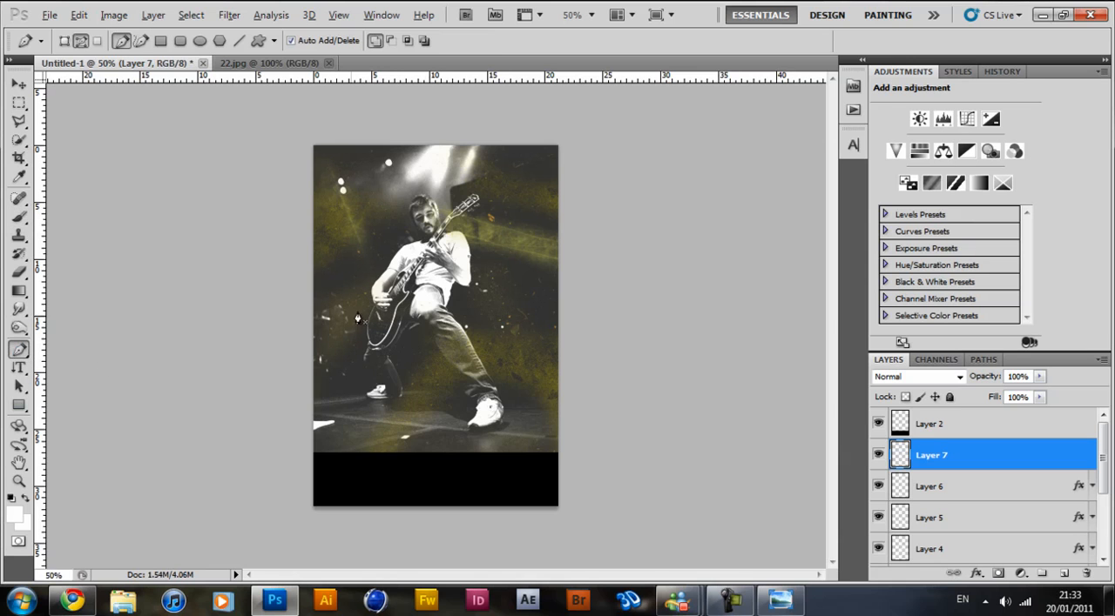
scroll(427, 290, up, 4)
drag(462, 210, 495, 177)
scroll(462, 244, up, 2)
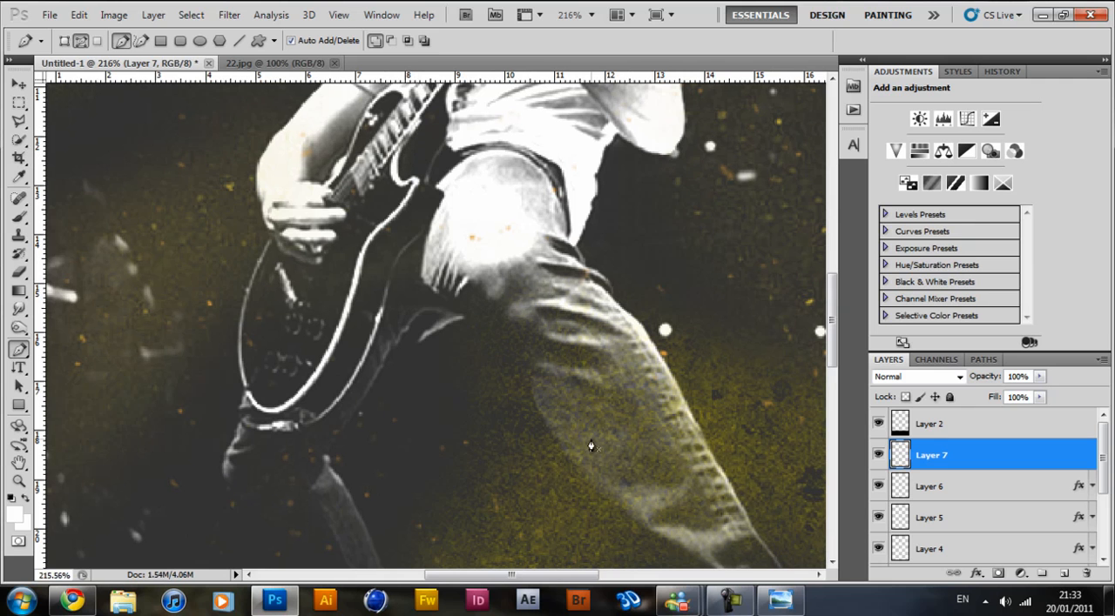
click(786, 606)
scroll(585, 315, up, 5)
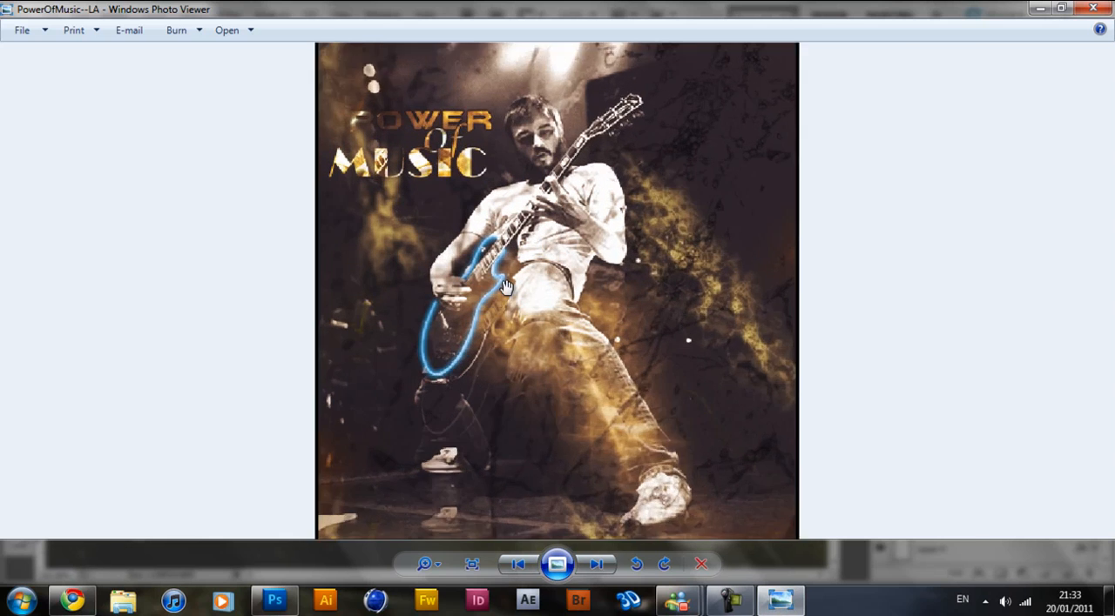
click(1092, 7)
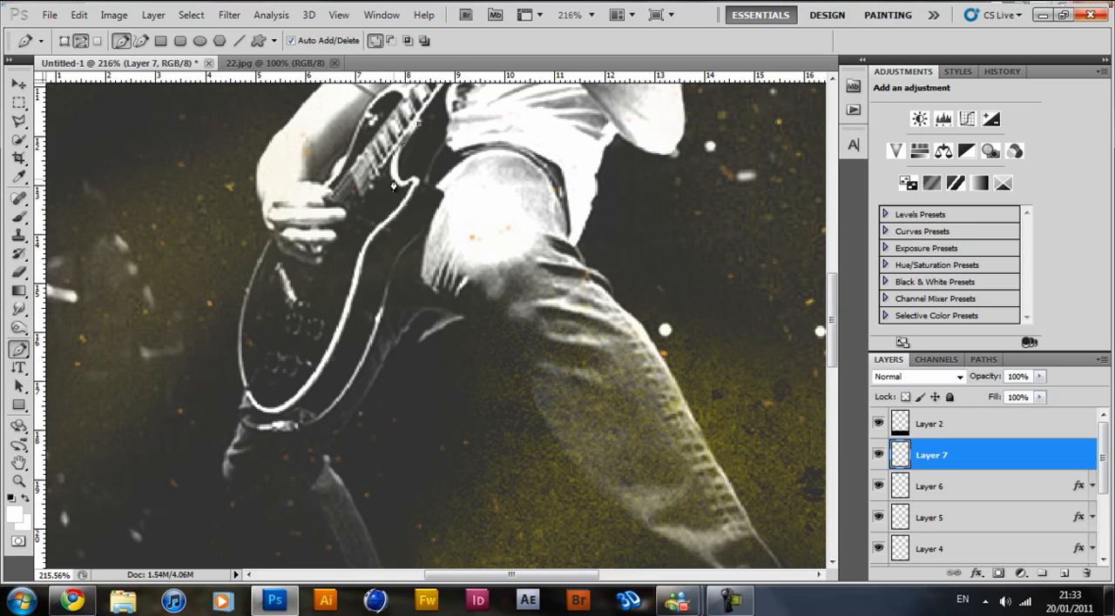
Trace the edge of the guitar body with a closed Pen path.
drag(415, 181, 456, 166)
alt+click(416, 182)
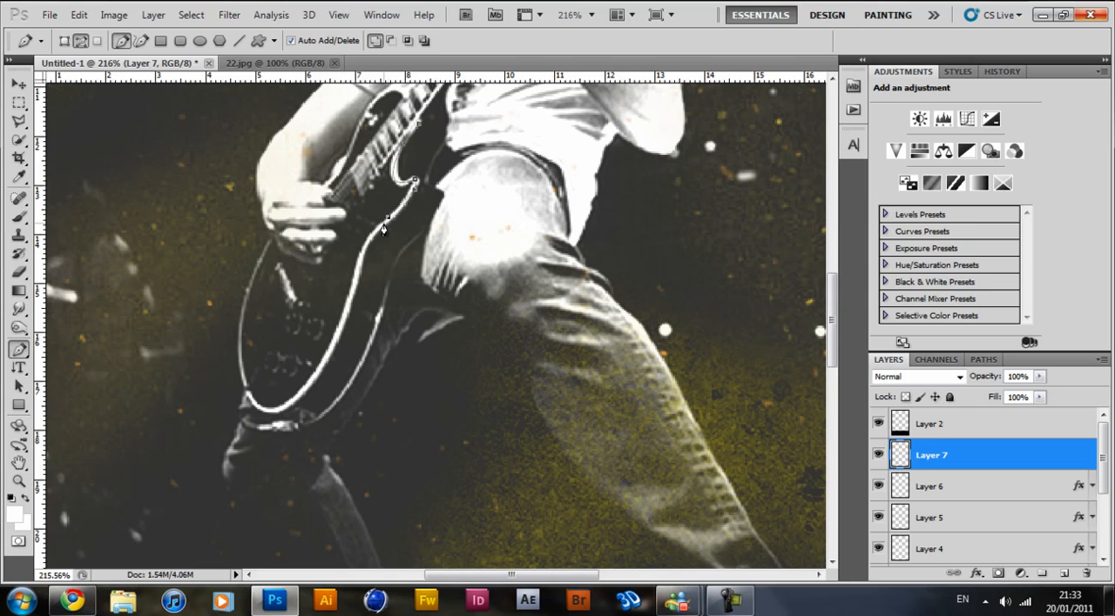
click(359, 270)
click(306, 384)
drag(238, 333, 253, 209)
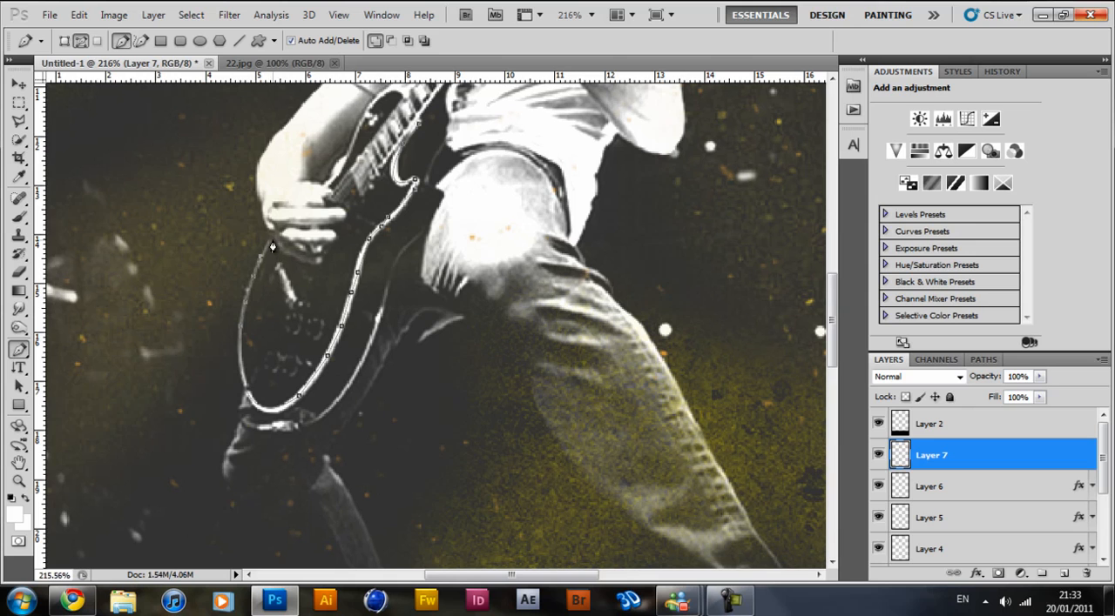
drag(312, 195, 324, 194)
drag(406, 93, 425, 122)
click(420, 129)
Stroke the guitar path on Layer 7 using the Brush without simulated pressure, and delete the path.
right_click(417, 128)
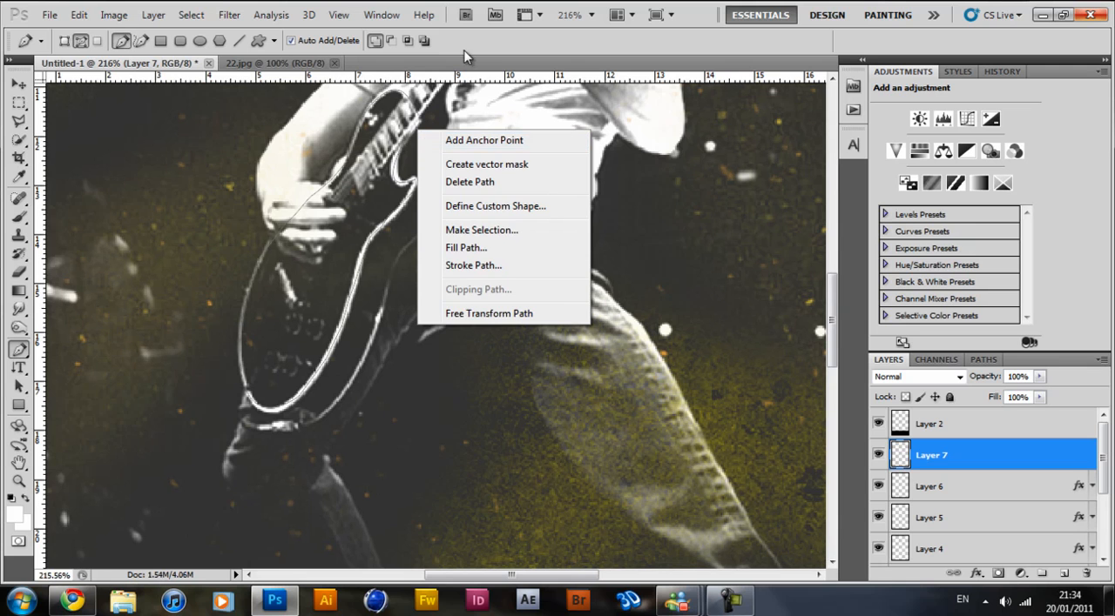
click(472, 83)
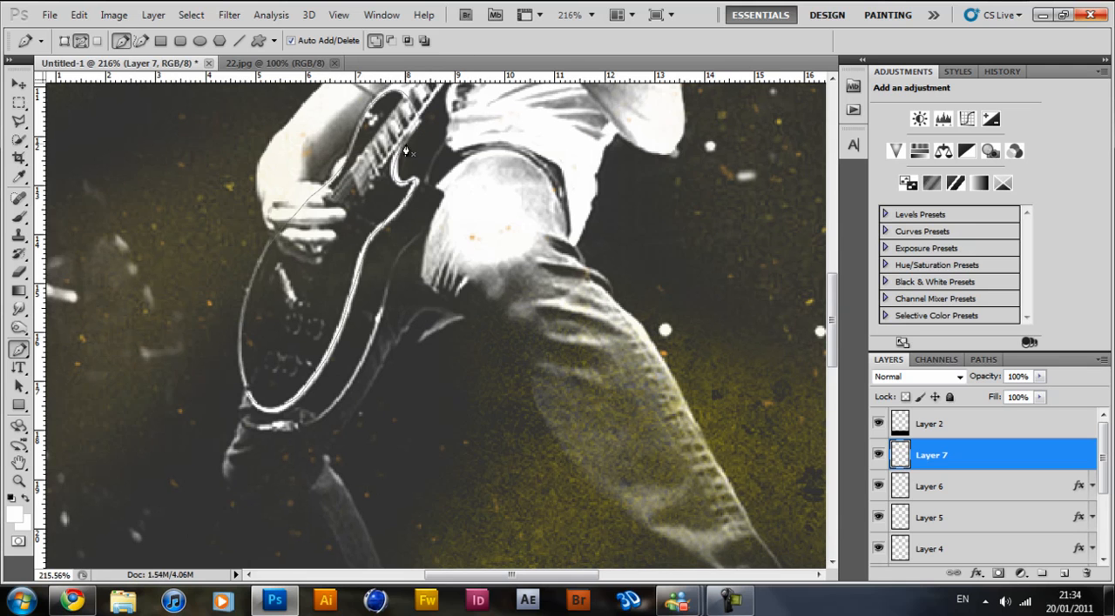
right_click(337, 181)
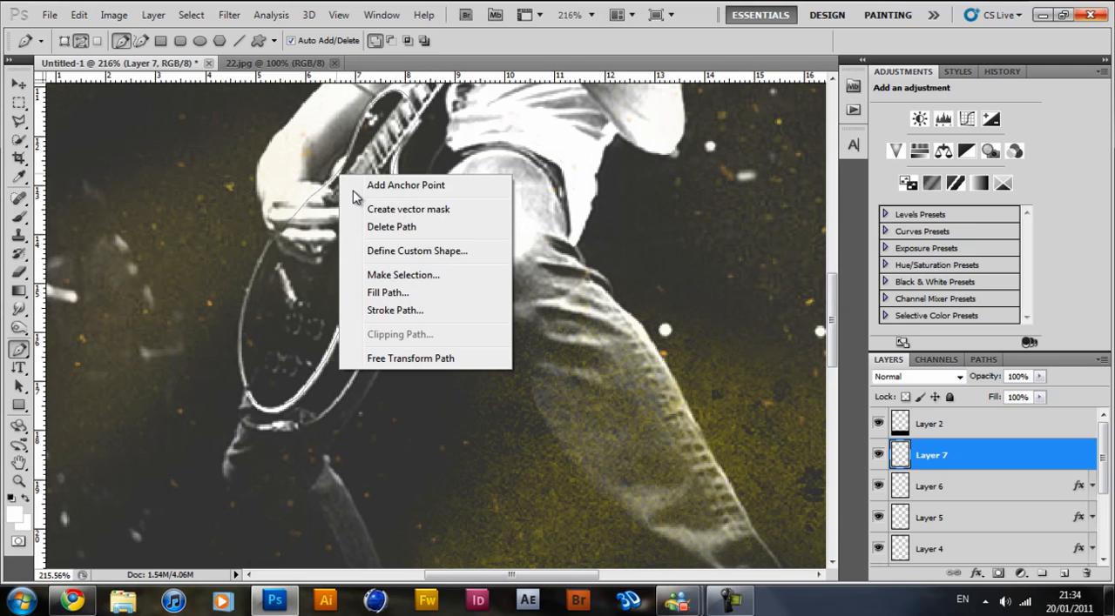
click(394, 311)
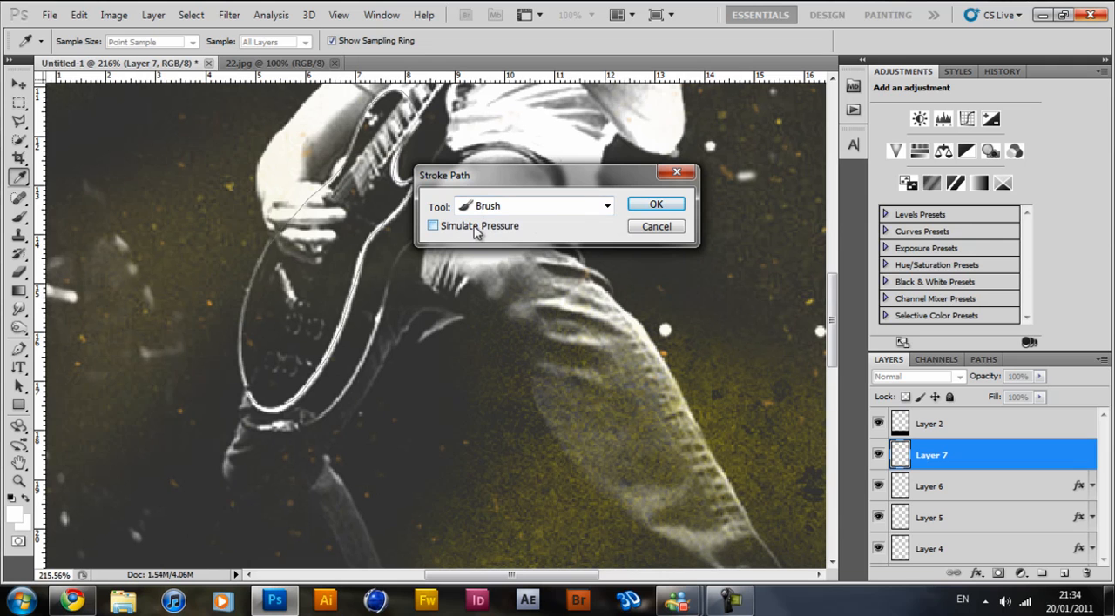
click(653, 205)
right_click(397, 220)
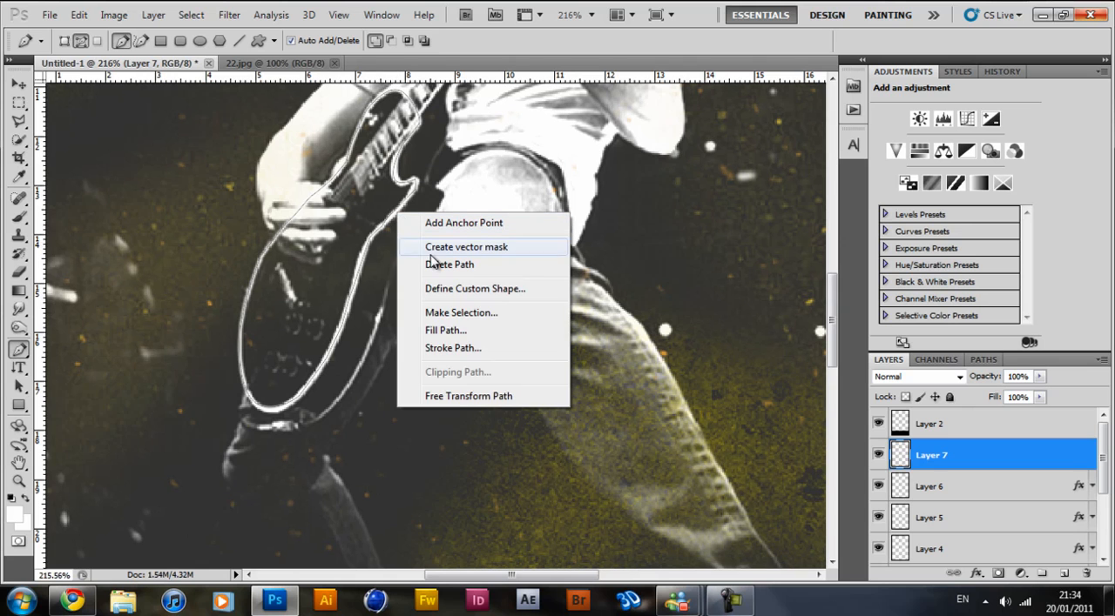
click(470, 266)
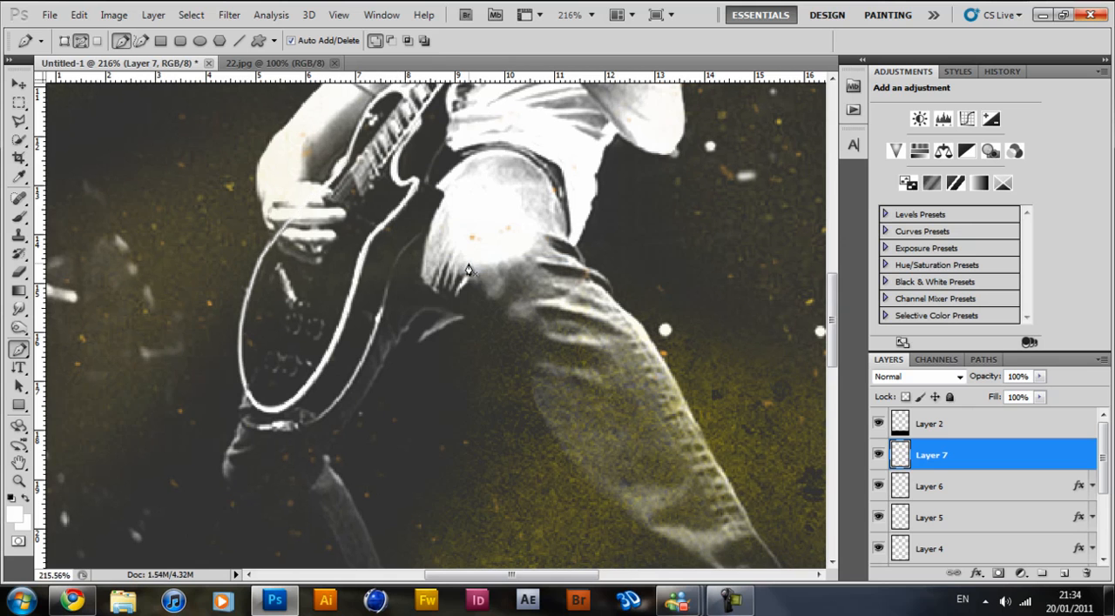
Toggle the visibility of Layer 7 to compare the guitar with and without the stroked outline.
click(878, 455)
click(879, 455)
click(879, 455)
click(878, 456)
click(878, 457)
click(878, 456)
click(880, 456)
click(879, 458)
click(880, 457)
click(879, 456)
Open the layer style settings of Layer 7 and preview a Color Overlay on the guitar outline.
double_click(976, 458)
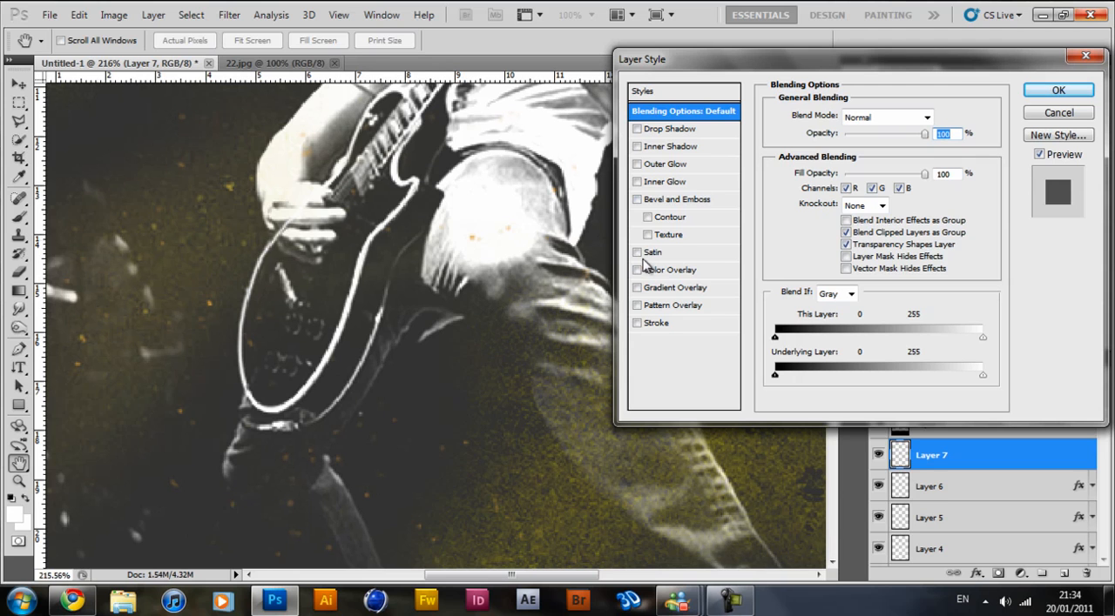
click(637, 271)
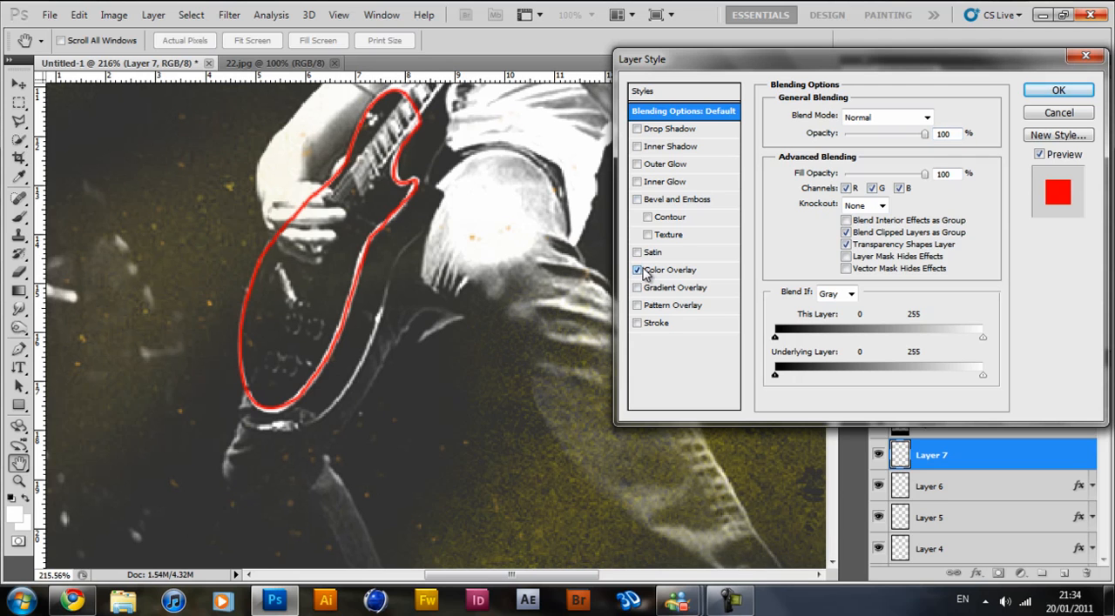
click(636, 271)
click(637, 270)
click(636, 271)
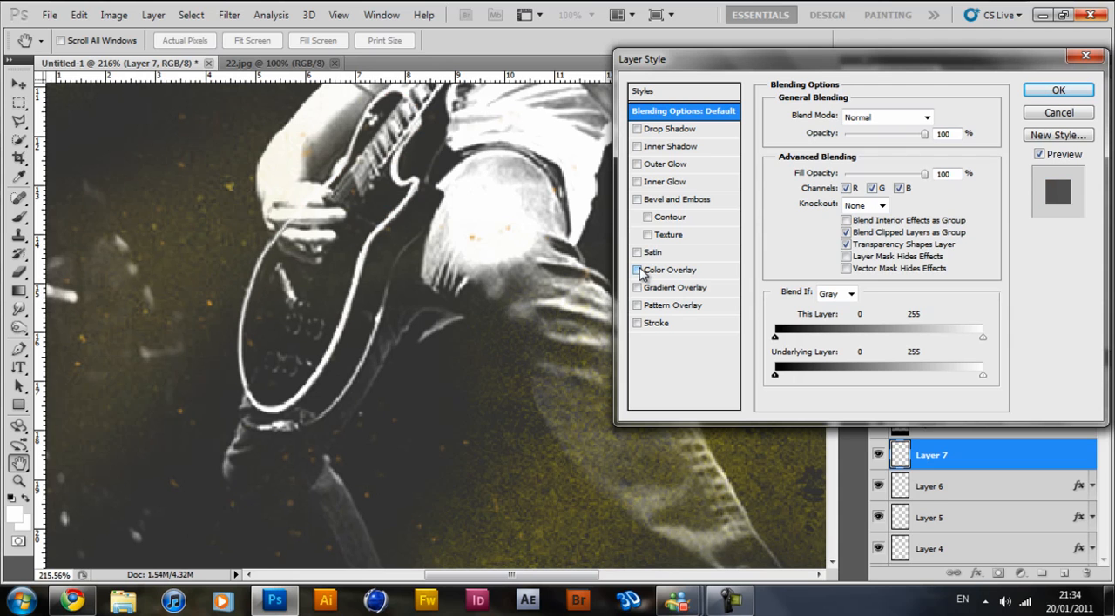
Add an Outer Glow to Layer 7 and set the glow colour to blue #00a2ff.
click(638, 165)
click(675, 169)
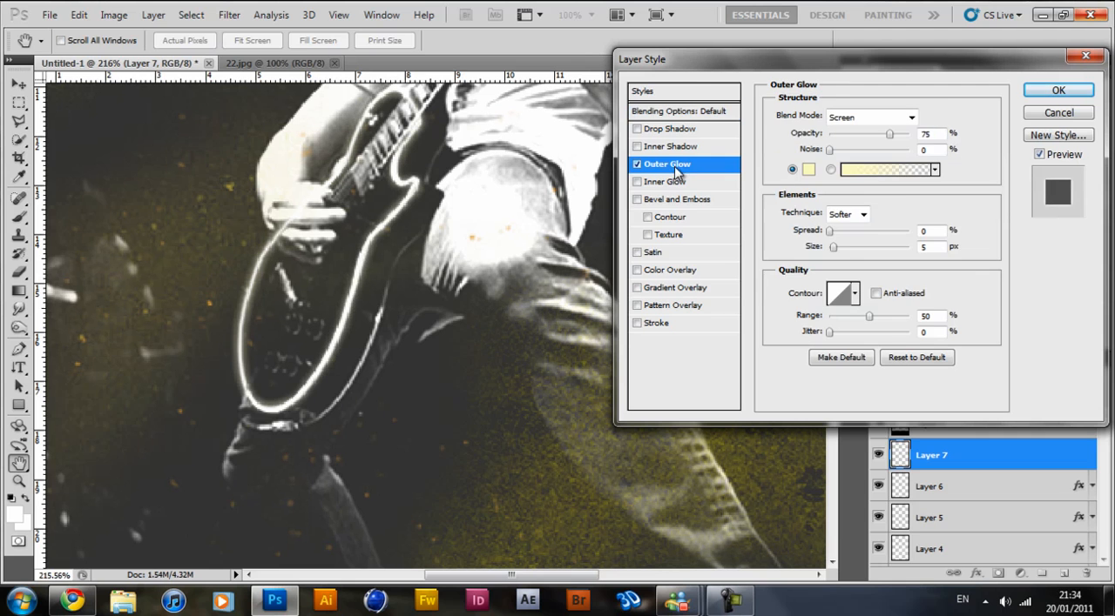
click(810, 173)
drag(926, 170, 929, 138)
drag(853, 101, 941, 13)
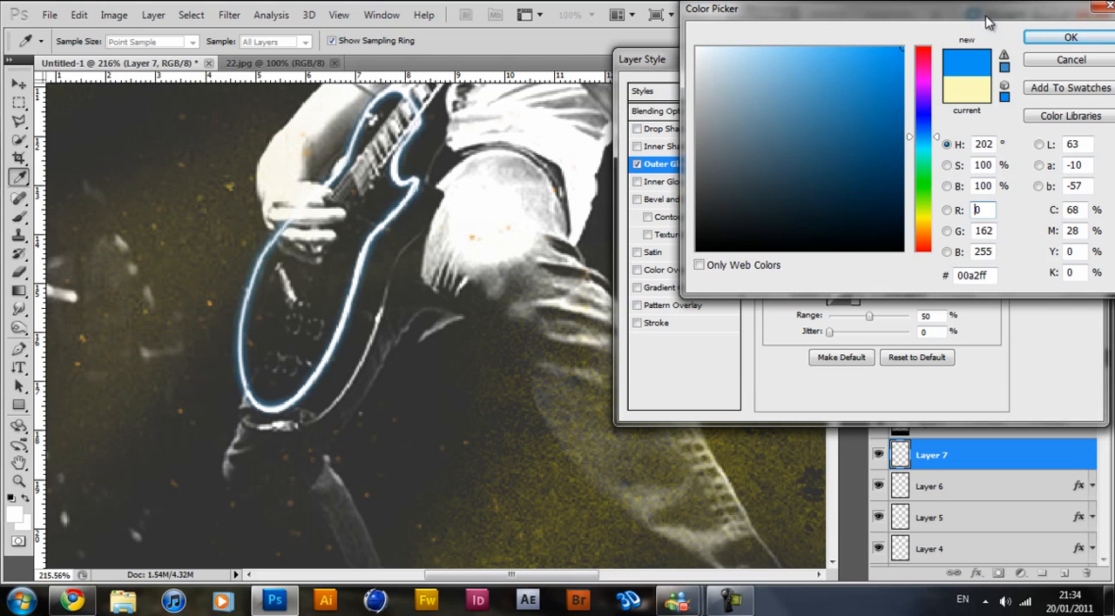
click(1064, 38)
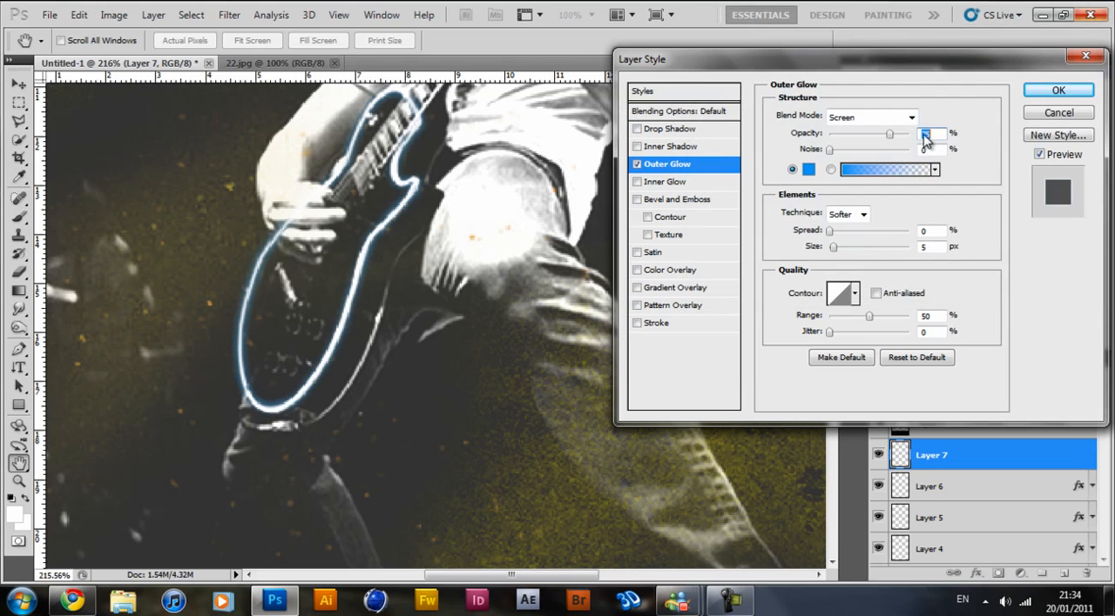
Set the Outer Glow to about 73% opacity, 8% spread and 7 px size, and apply the layer style.
mouse_move(833, 247)
mouse_down()
mouse_move(848, 251)
mouse_move(834, 249)
mouse_up()
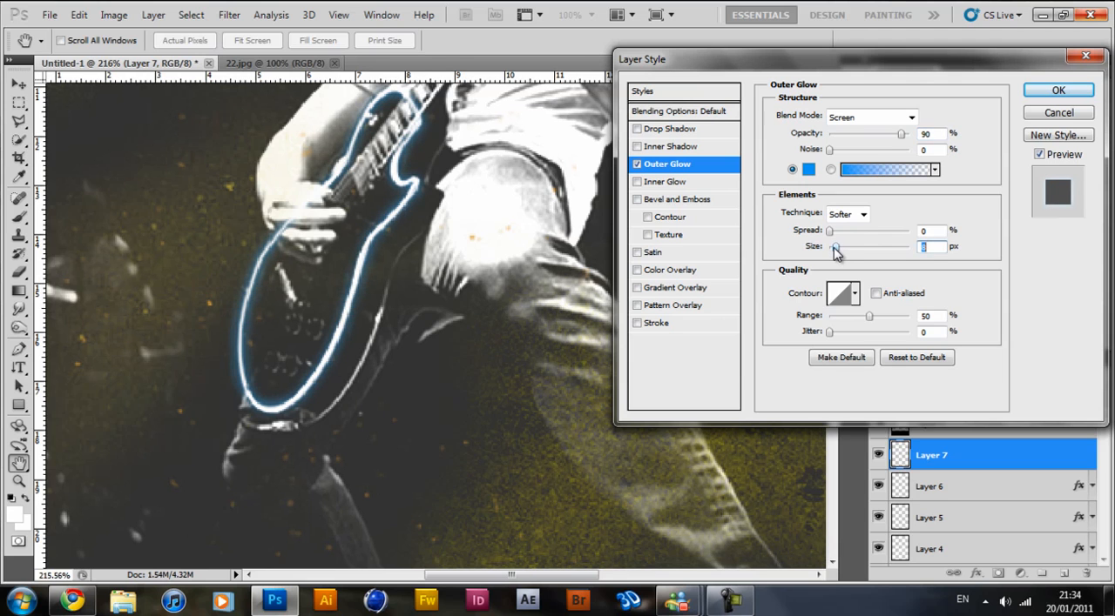
mouse_move(833, 237)
mouse_down()
mouse_move(845, 239)
mouse_move(836, 250)
mouse_up()
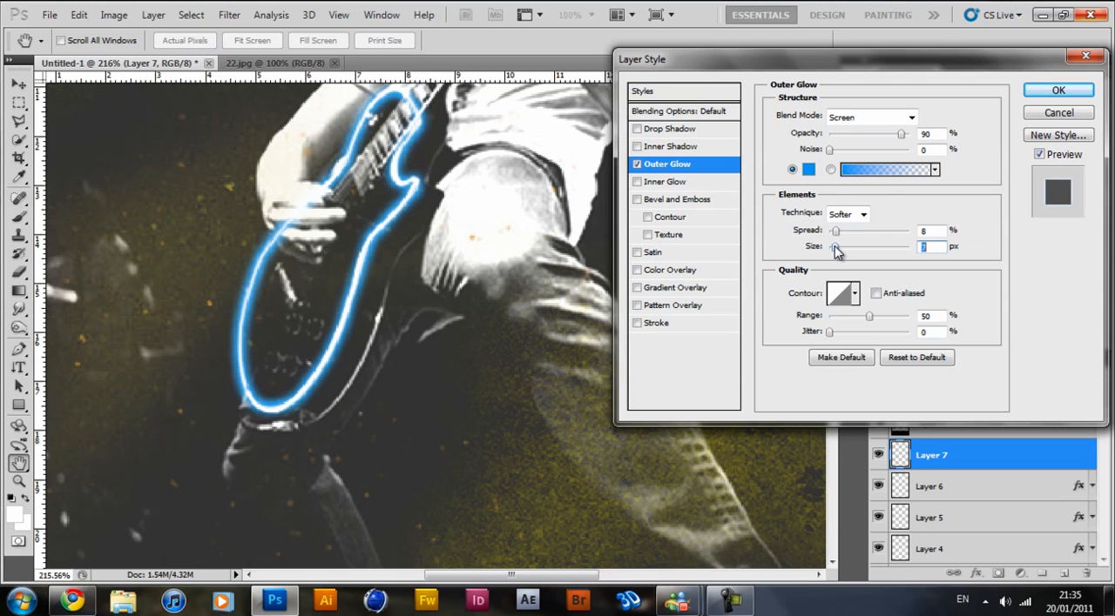
drag(901, 143, 892, 142)
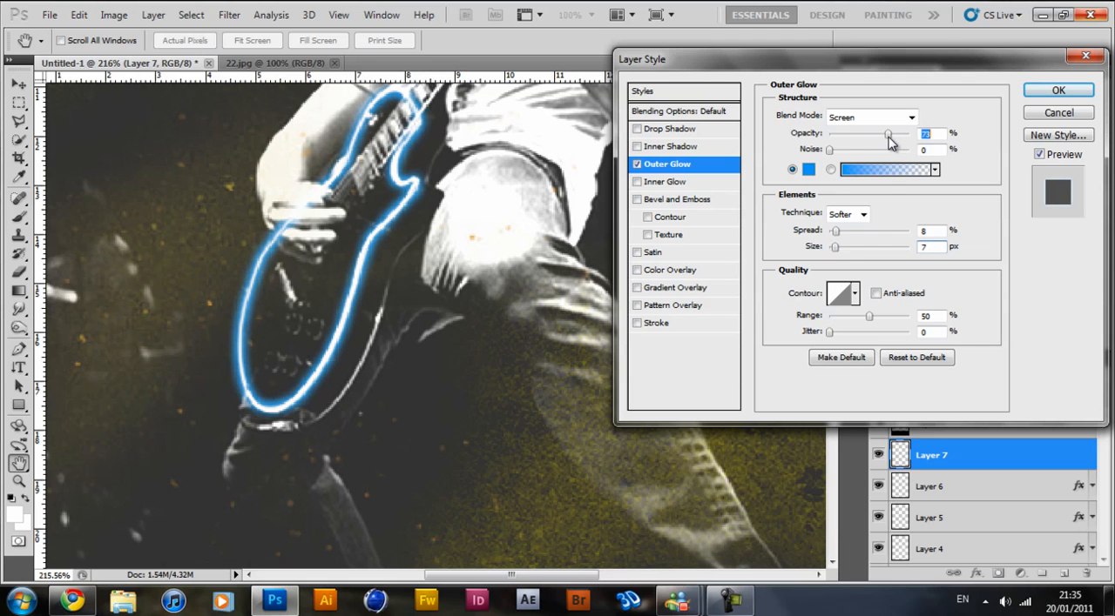
click(1058, 91)
key(p)
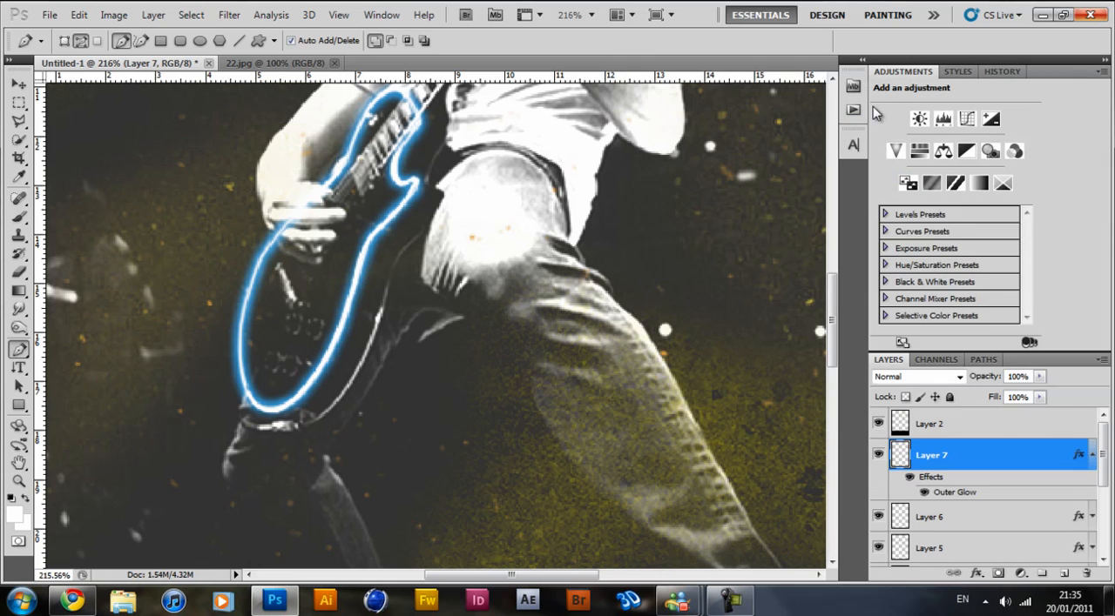
Open the PowerOfMusic image from the desktop, examine how the glow meets the hand and guitar neck, and return to Photoshop.
scroll(409, 148, down, 1)
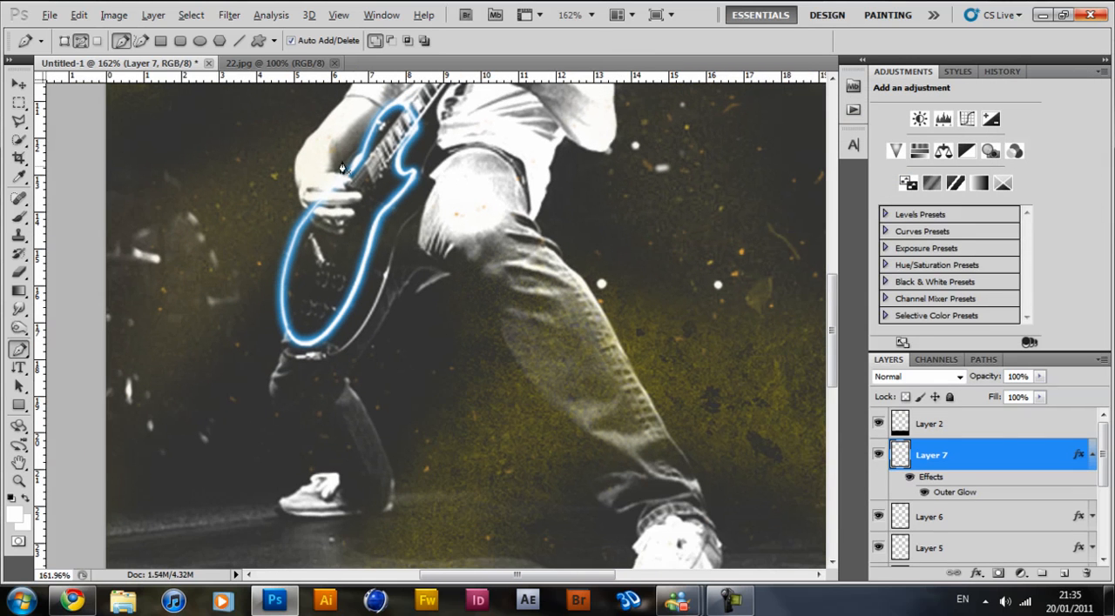
scroll(409, 132, up, 1)
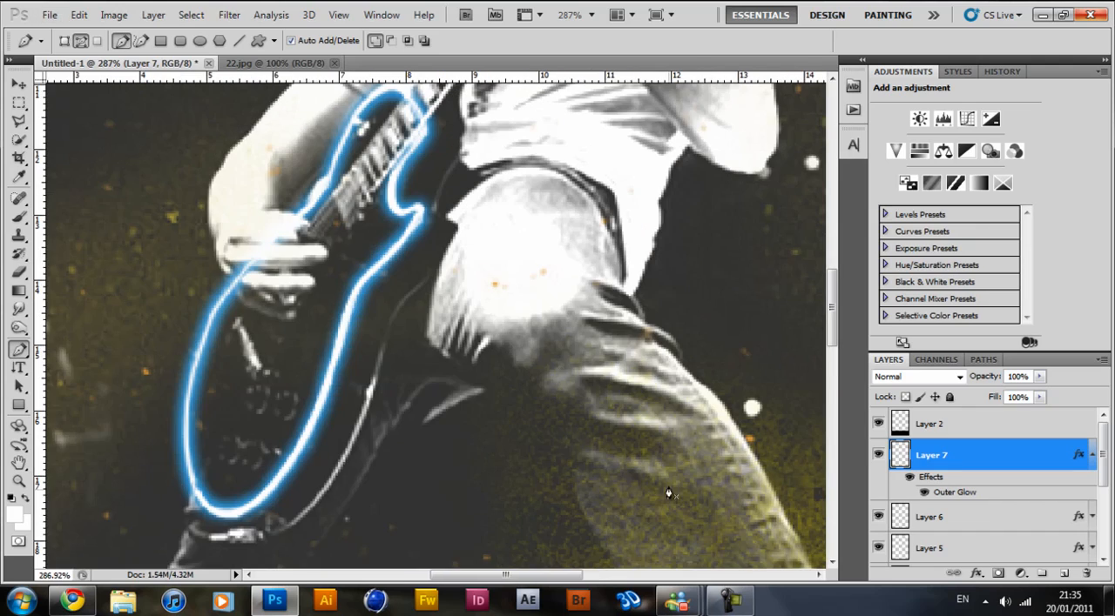
click(288, 606)
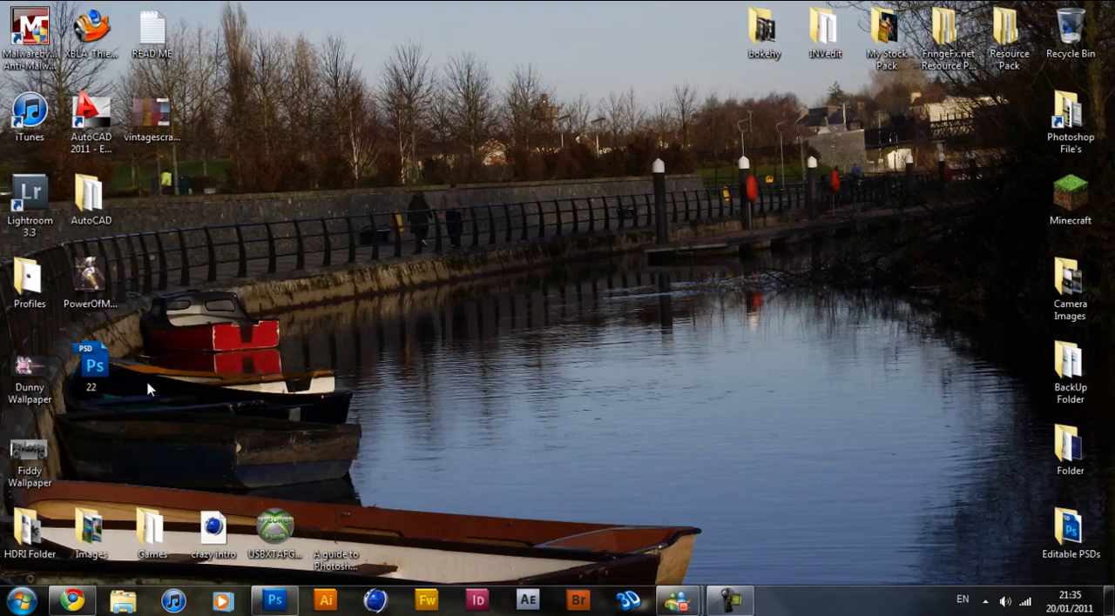
double_click(89, 285)
scroll(536, 262, up, 1)
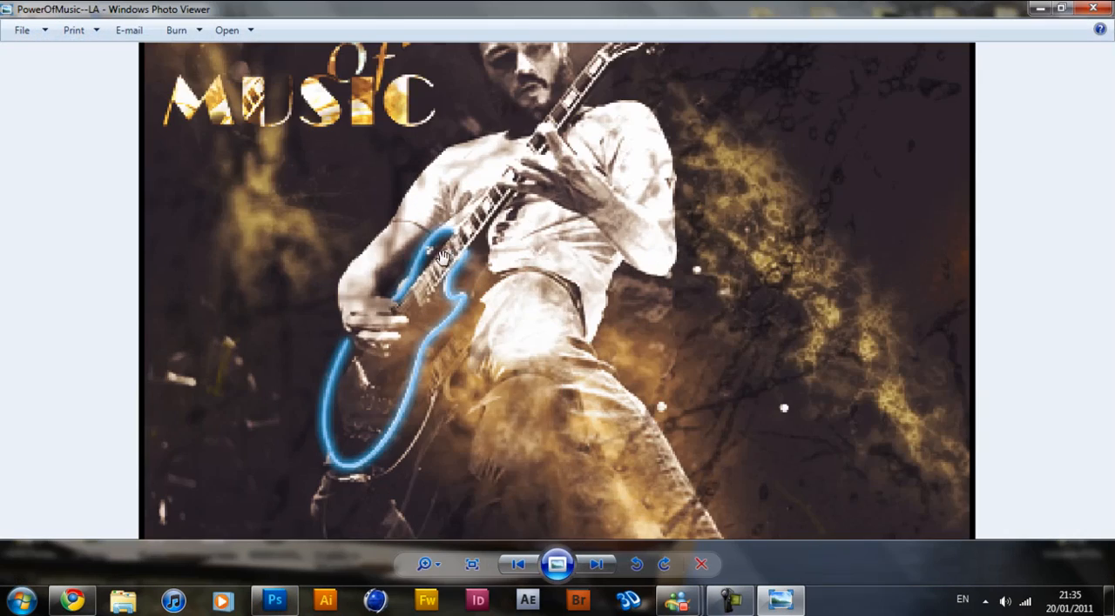
click(1093, 9)
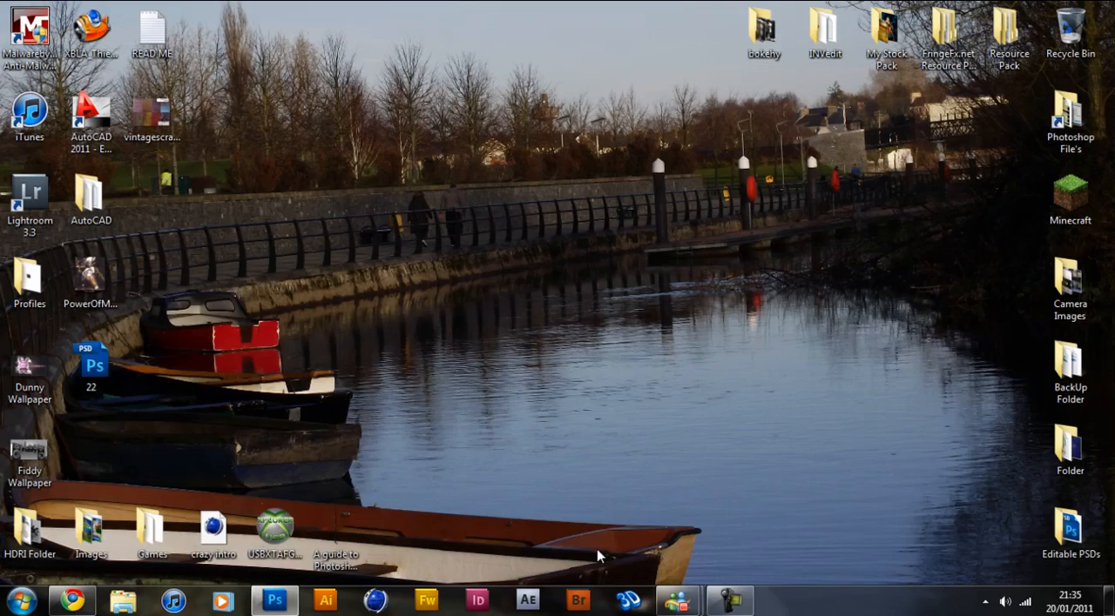
click(274, 600)
Choose the Polygonal Lasso tool and lower the opacity of Layer 7 to 52%.
scroll(315, 267, up, 2)
drag(315, 267, 416, 244)
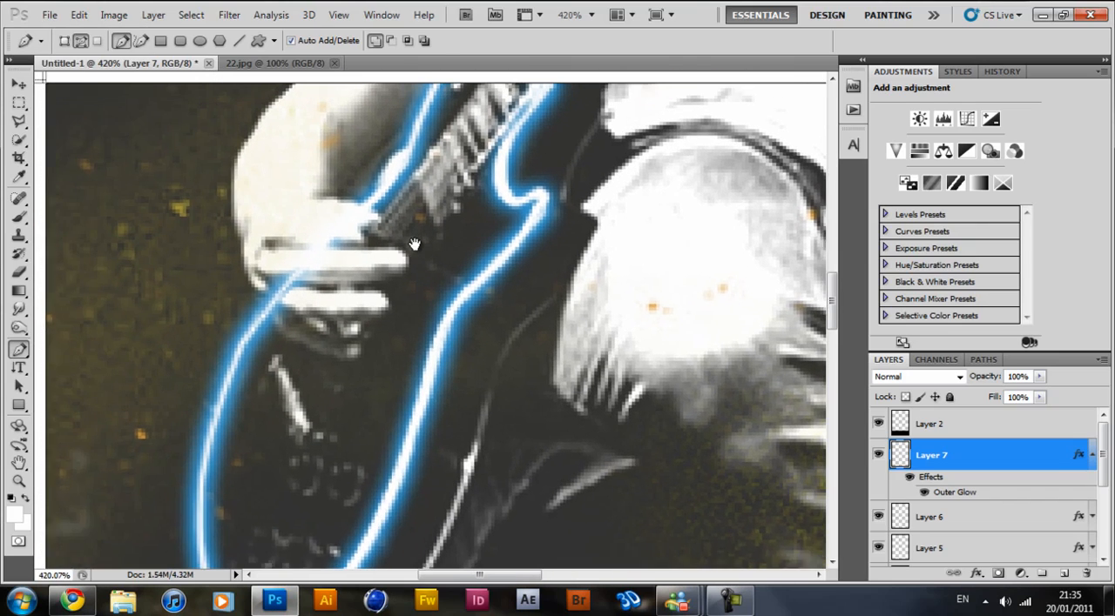
click(20, 121)
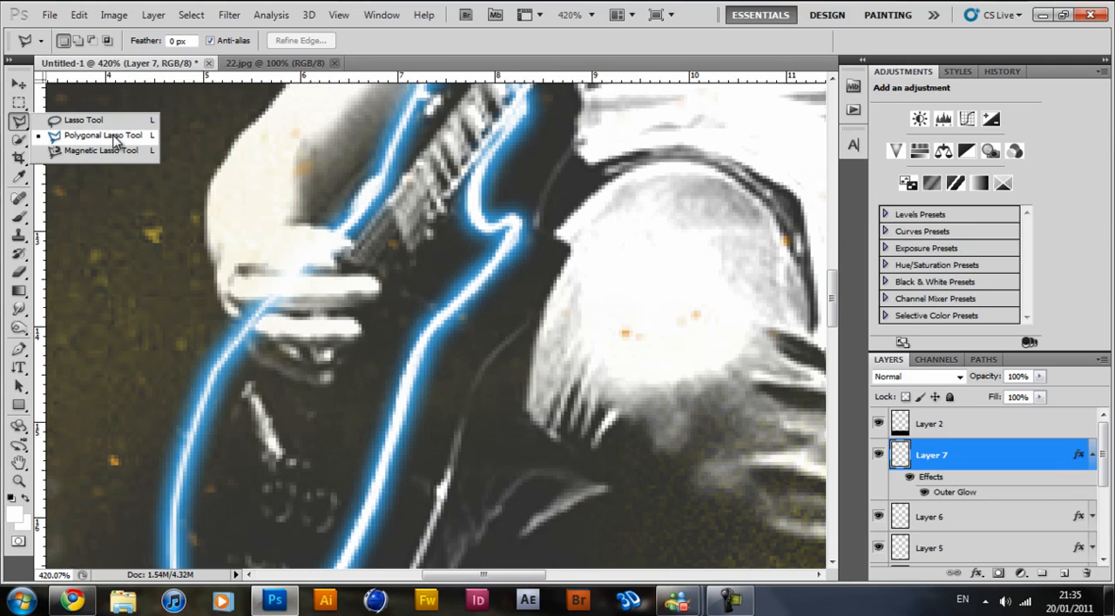
click(114, 140)
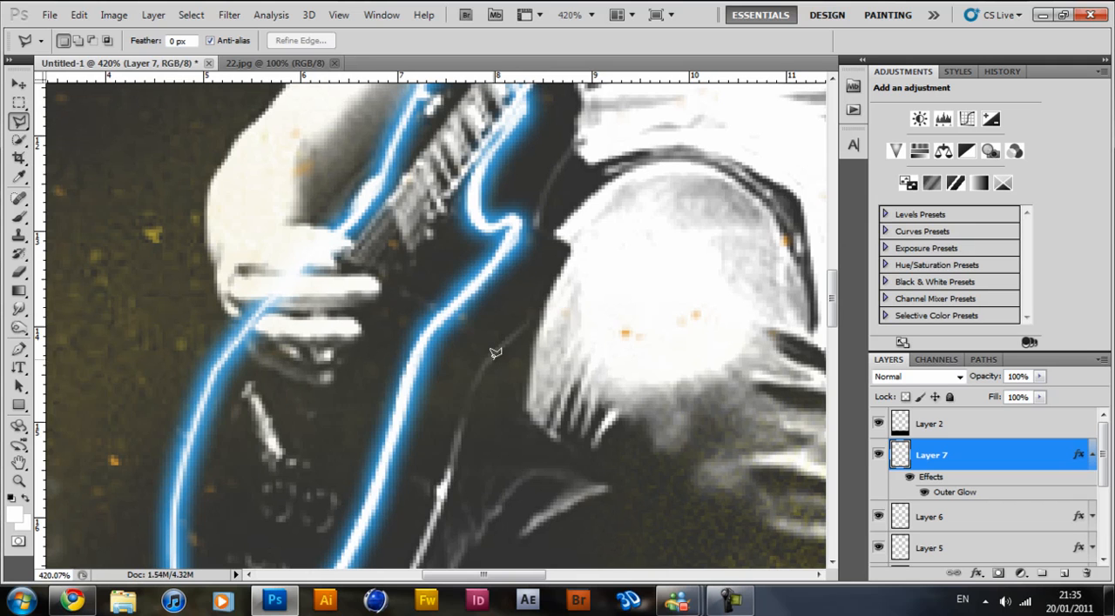
click(1039, 380)
drag(1041, 392, 999, 397)
Lasso and delete the part of the glowing outline crossing the strumming hand, collapse Layer 7's effects list and deselect.
click(249, 349)
click(232, 298)
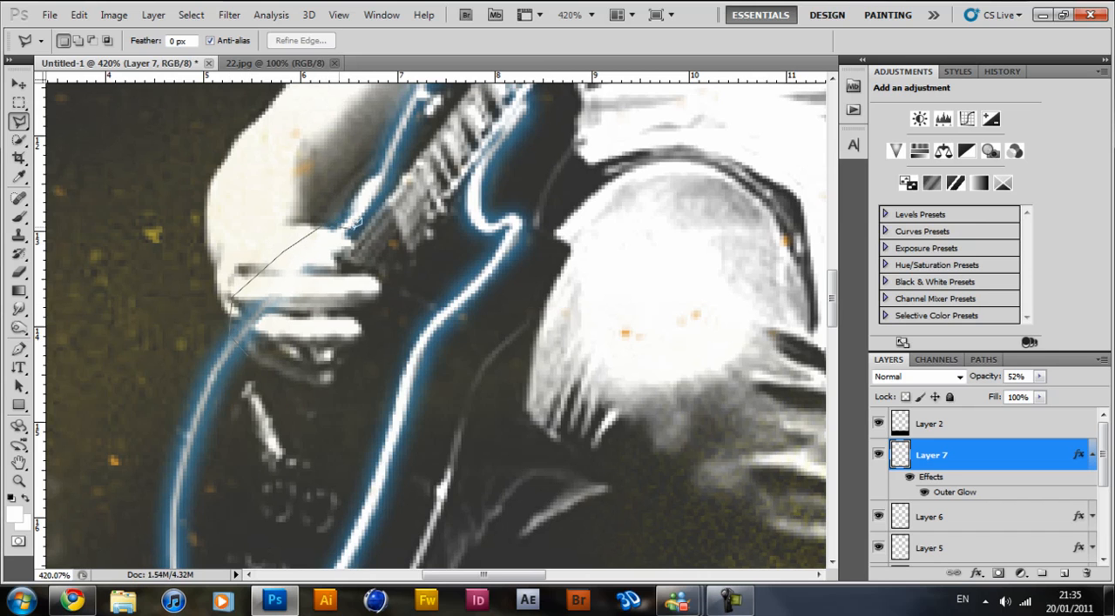
click(342, 311)
click(277, 367)
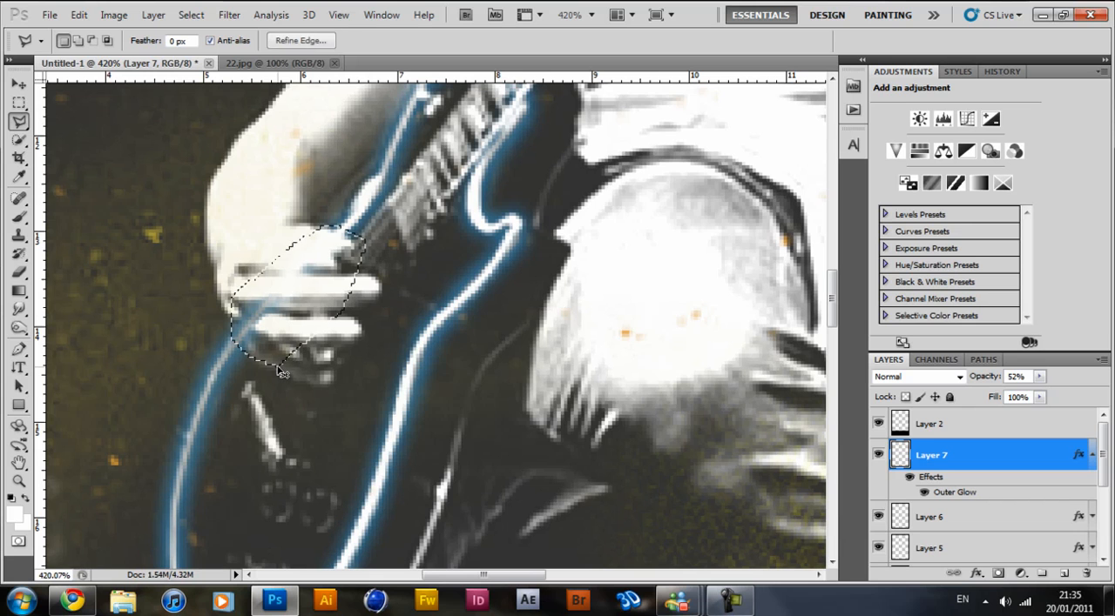
click(1092, 454)
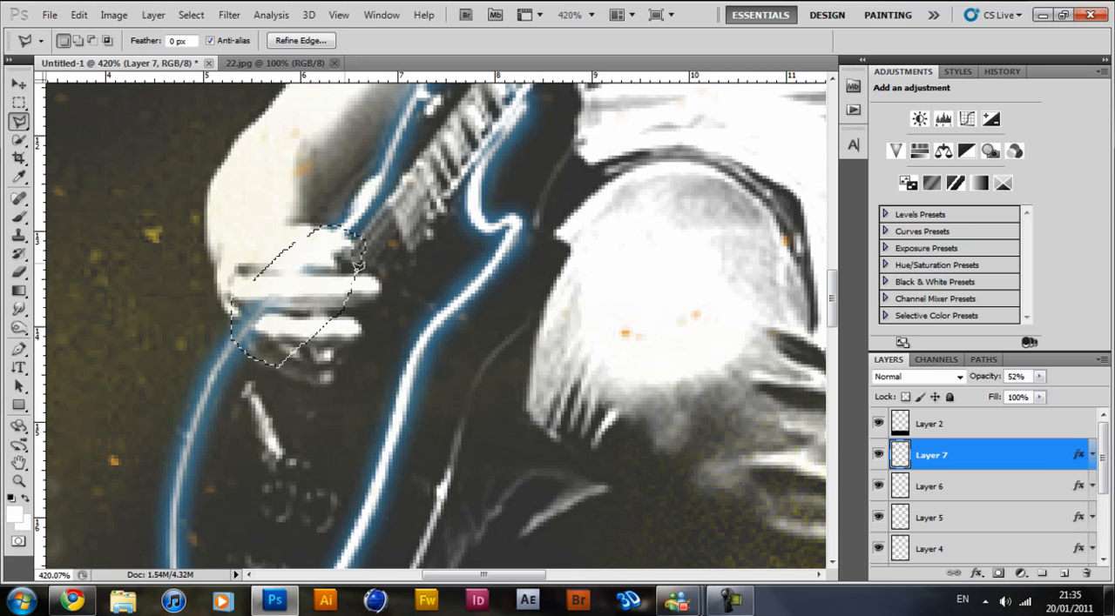
right_click(302, 304)
click(348, 295)
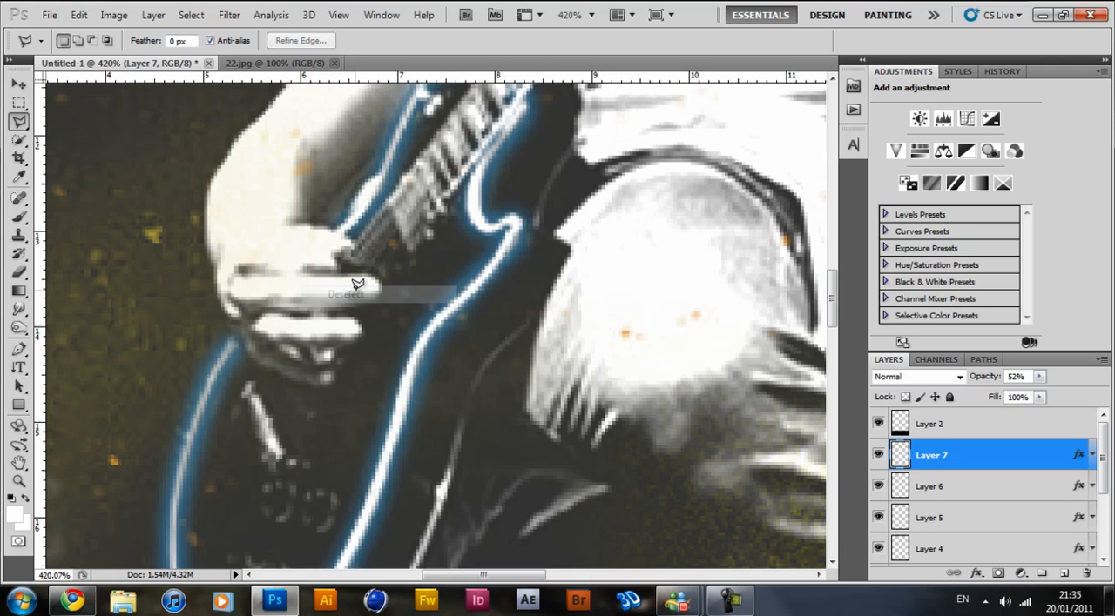
Lasso and delete the part of the glowing outline crossing the guitar neck on Layer 7, and deselect.
drag(525, 125, 478, 206)
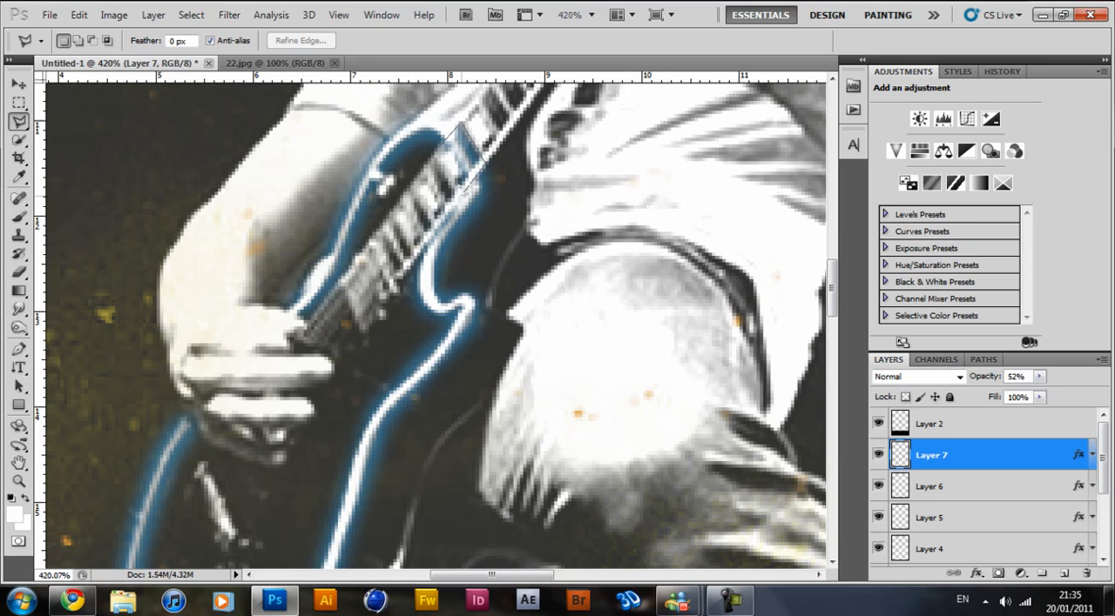
click(433, 151)
right_click(431, 162)
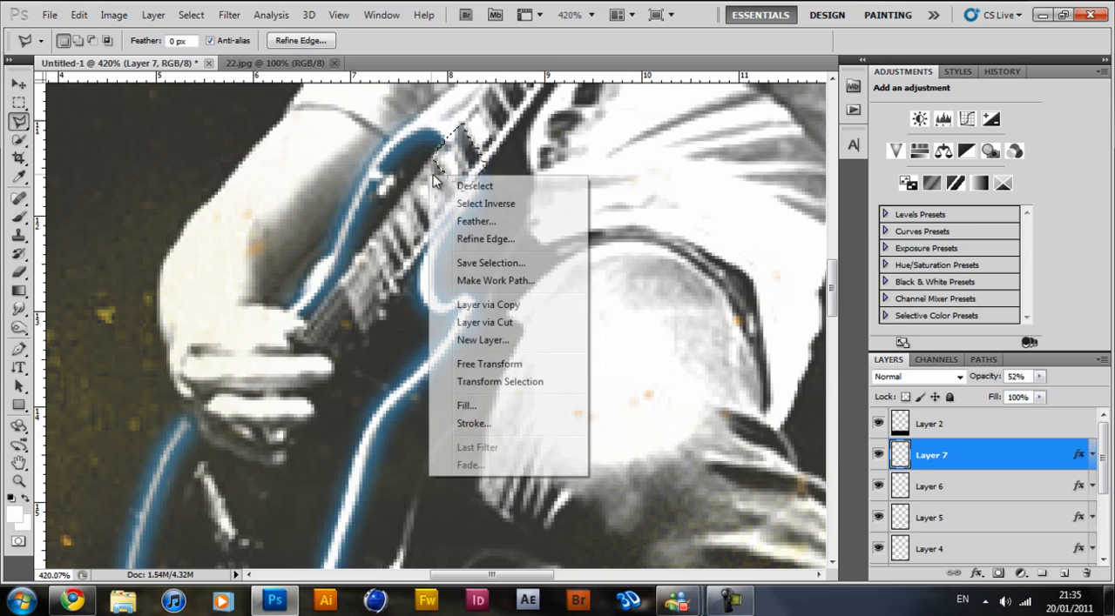
click(485, 182)
Set Layer 7's opacity to 100% and check the glowing guitar outline against the whole poster.
drag(1038, 381, 1104, 389)
scroll(512, 228, down, 5)
scroll(512, 228, down, 3)
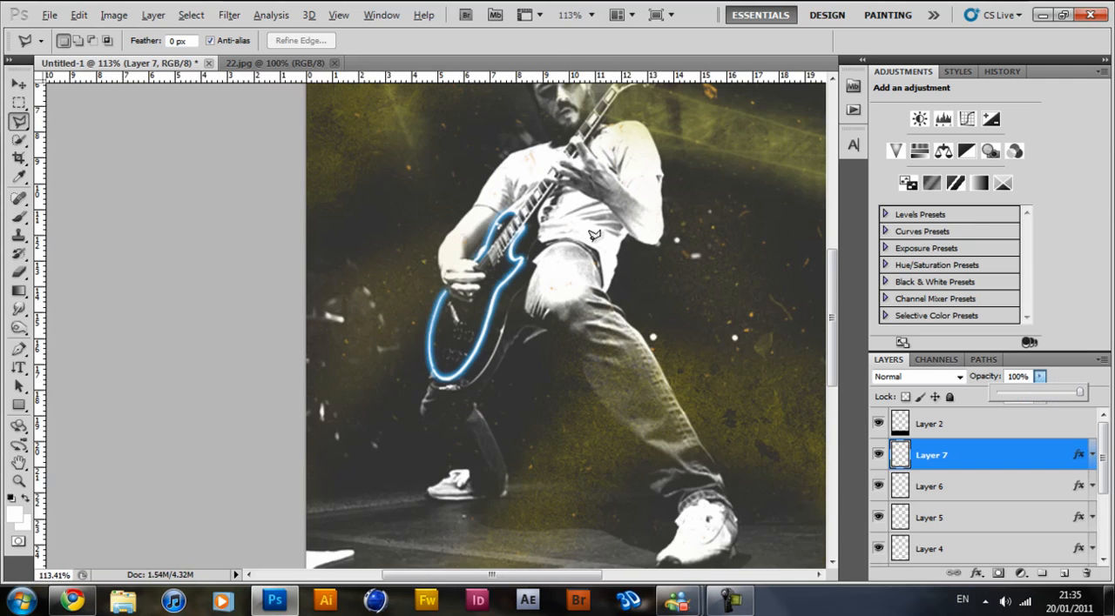
key(alt)
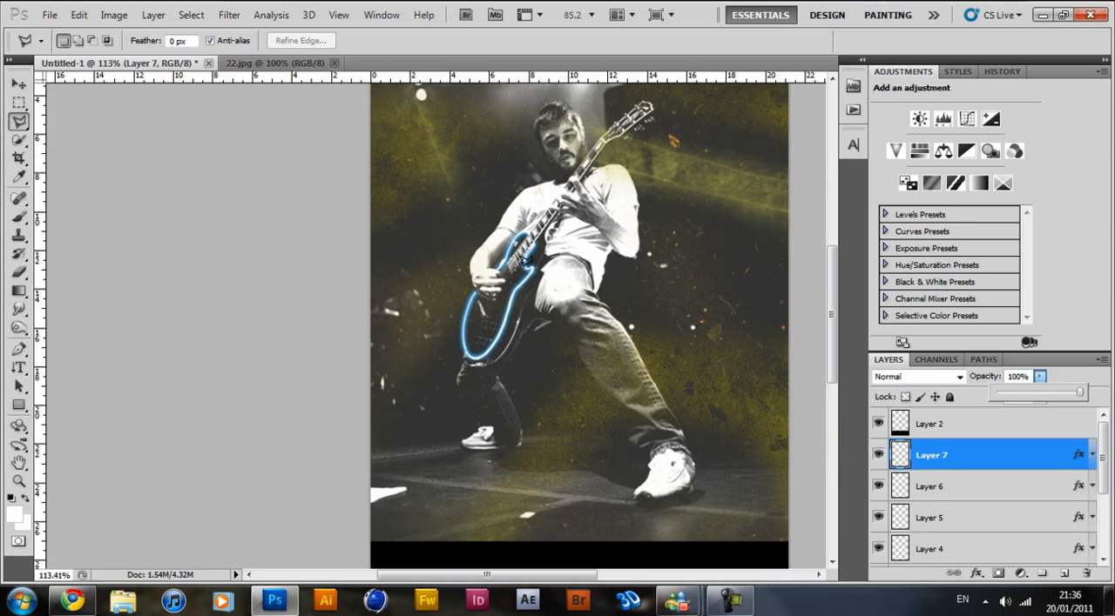
scroll(558, 209, up, 2)
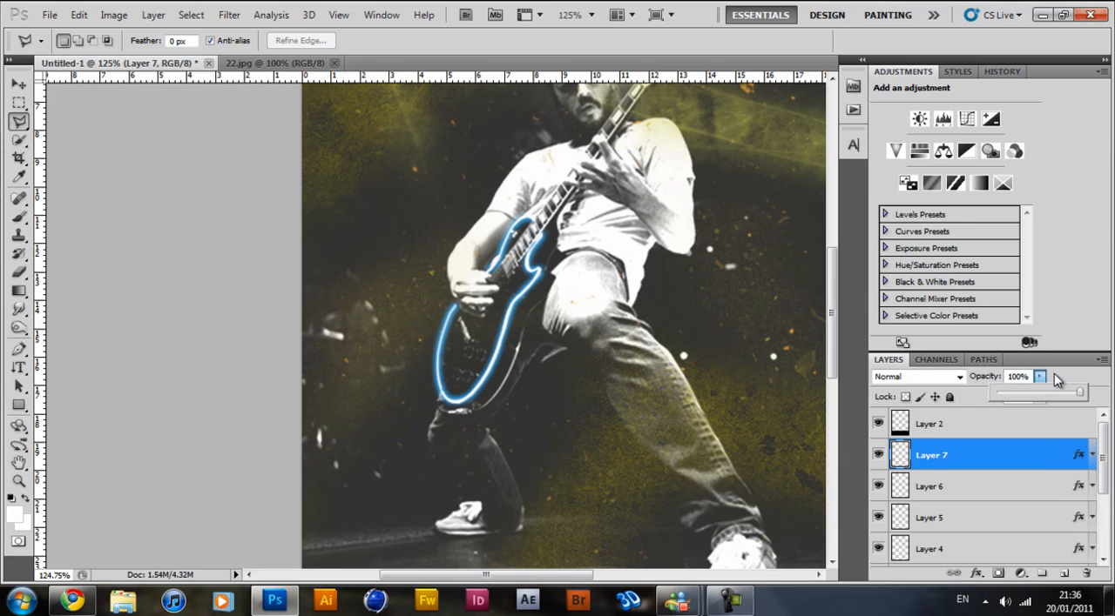
click(1038, 376)
Open the PowerOfMusic image from the desktop, examine its overall colour toning, and return to Photoshop.
click(1041, 15)
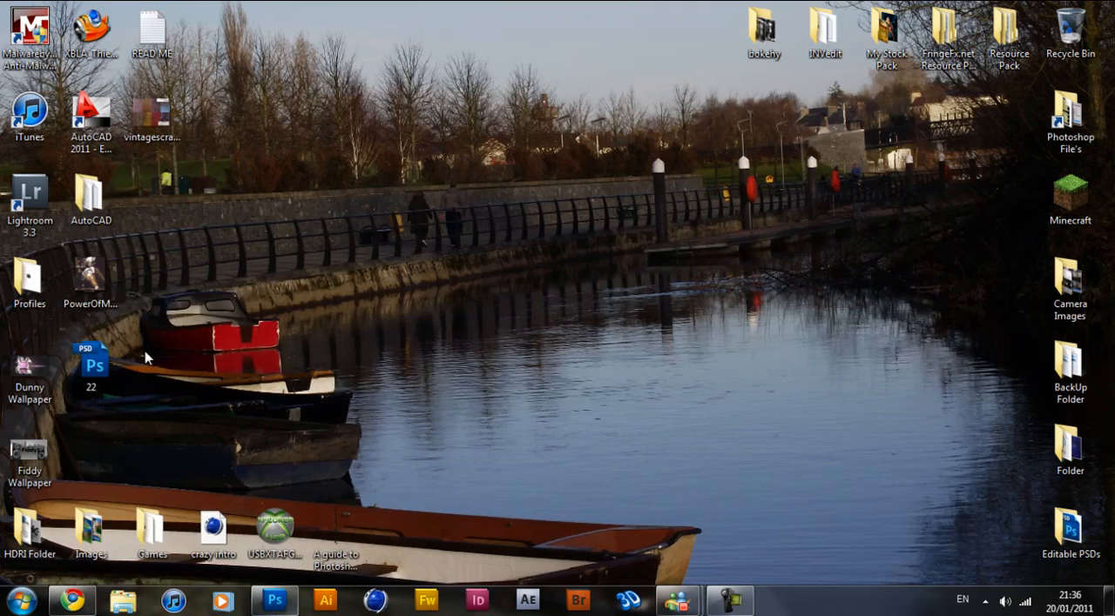
double_click(117, 264)
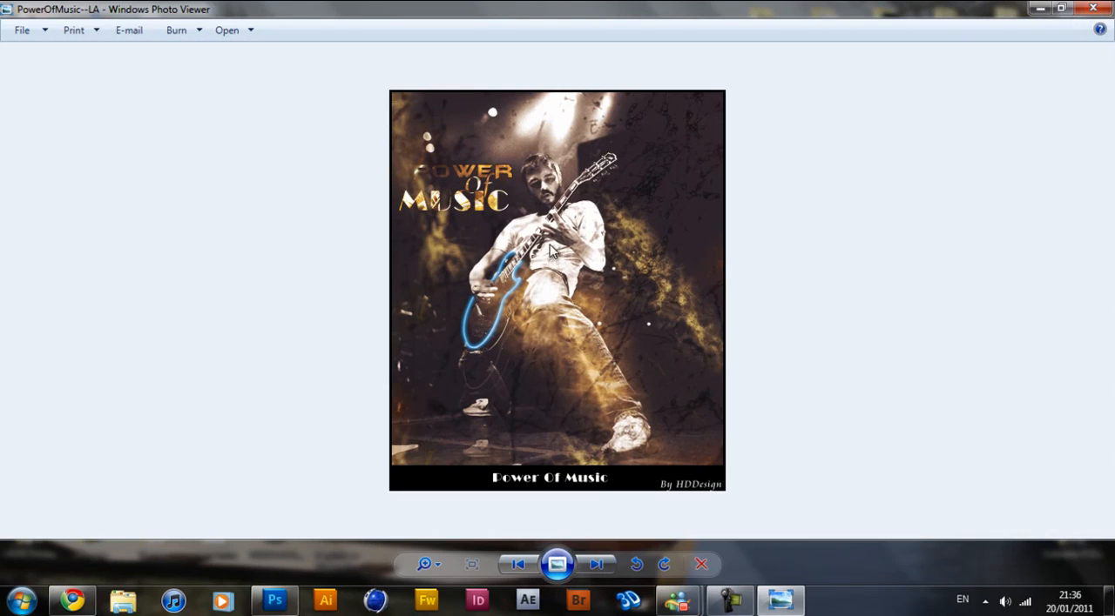
click(1093, 8)
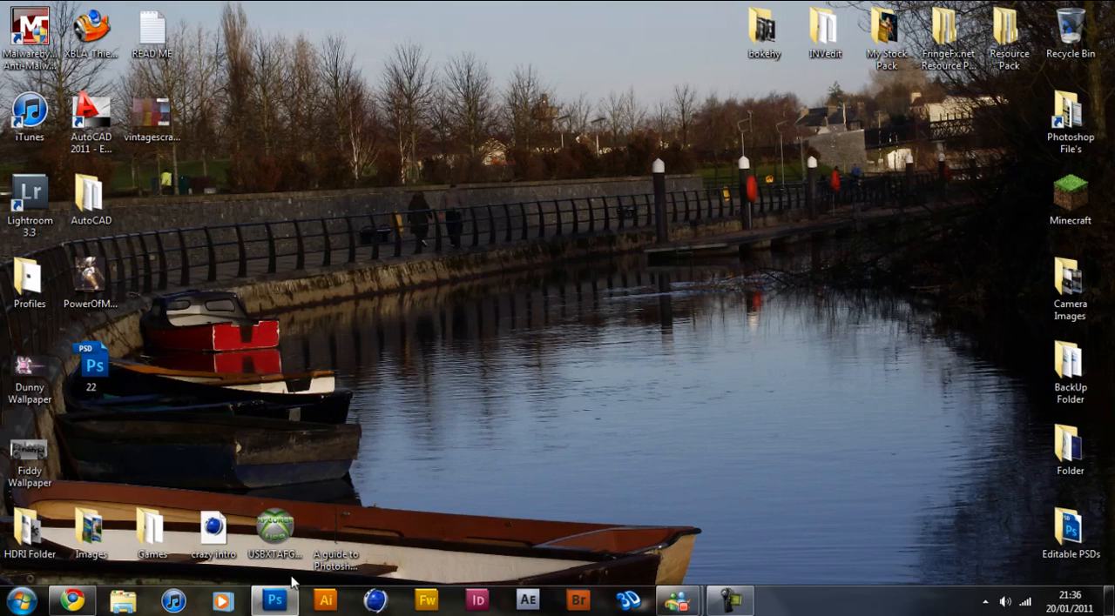
click(275, 601)
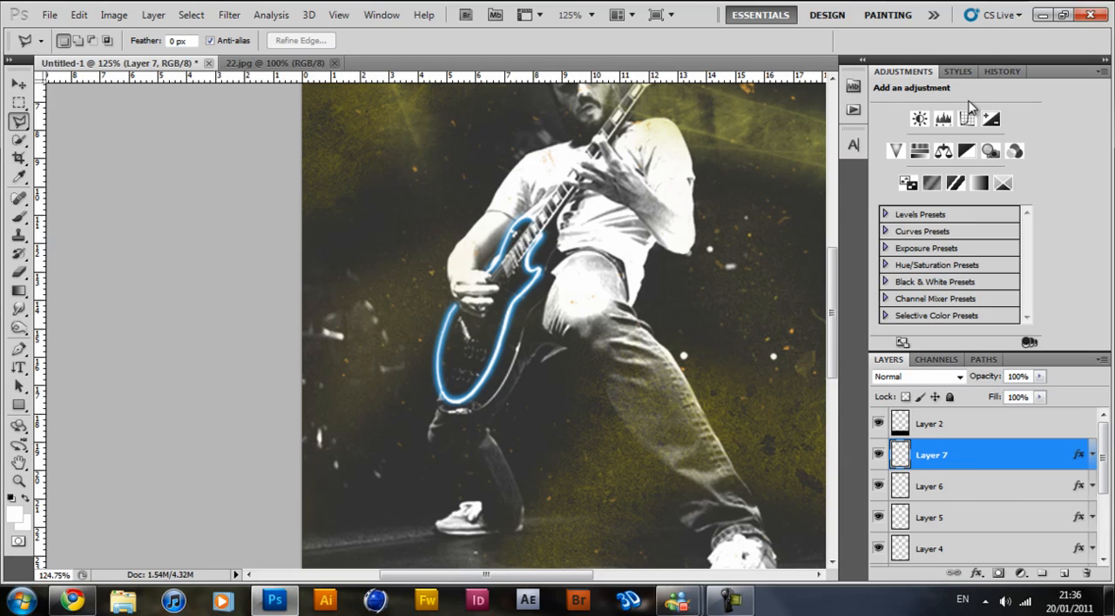
Select Layer 3, just above the Exposure 1 adjustment in the layer stack.
scroll(966, 481, down, 3)
click(1031, 489)
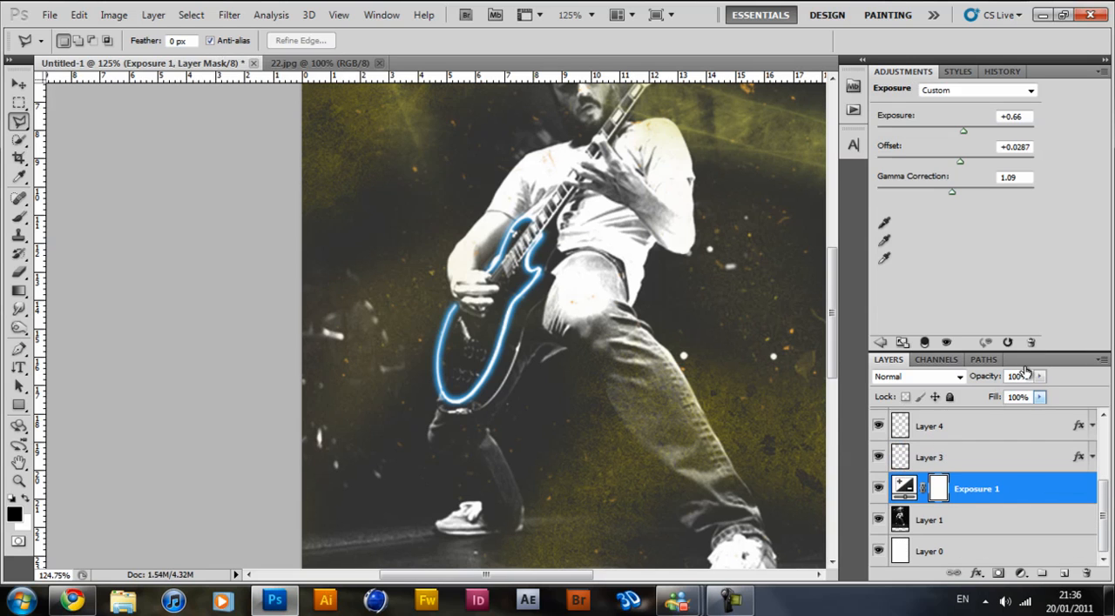
click(995, 512)
click(992, 480)
click(995, 457)
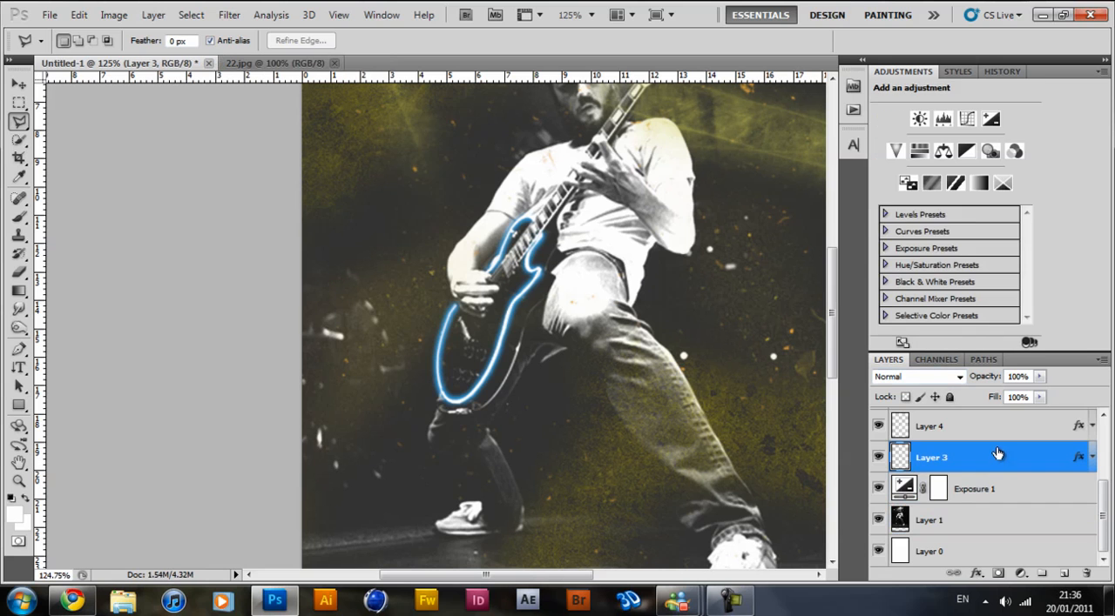
click(980, 183)
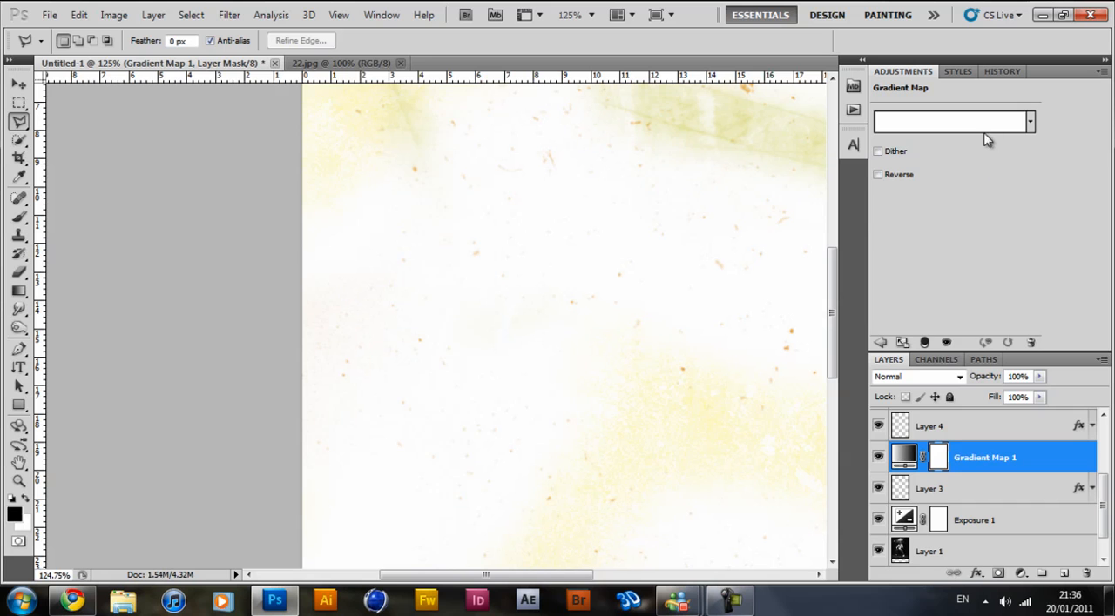
click(1028, 122)
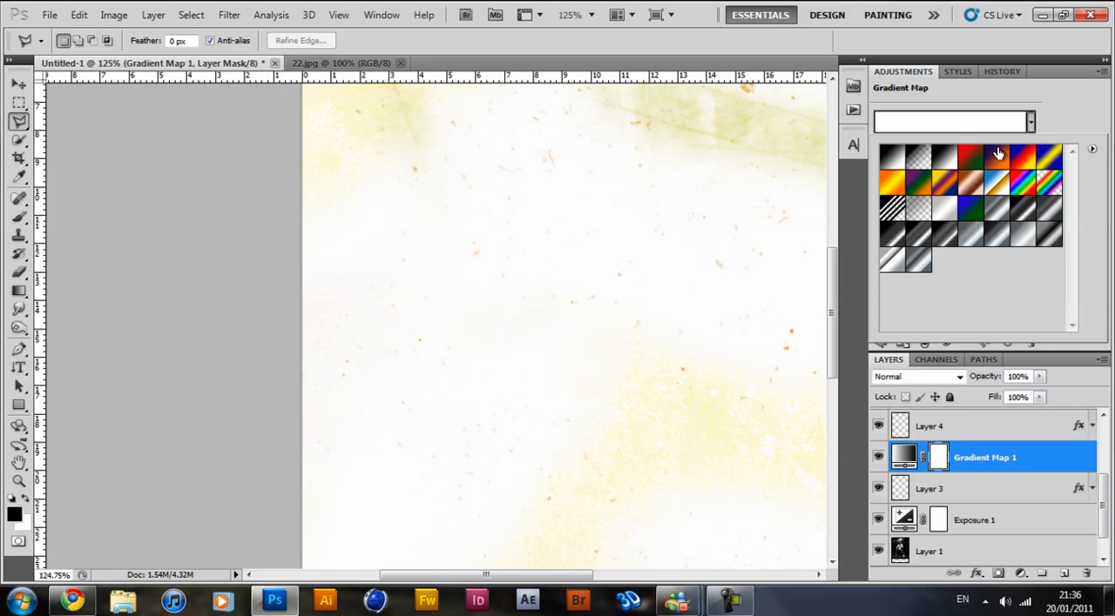
click(1032, 122)
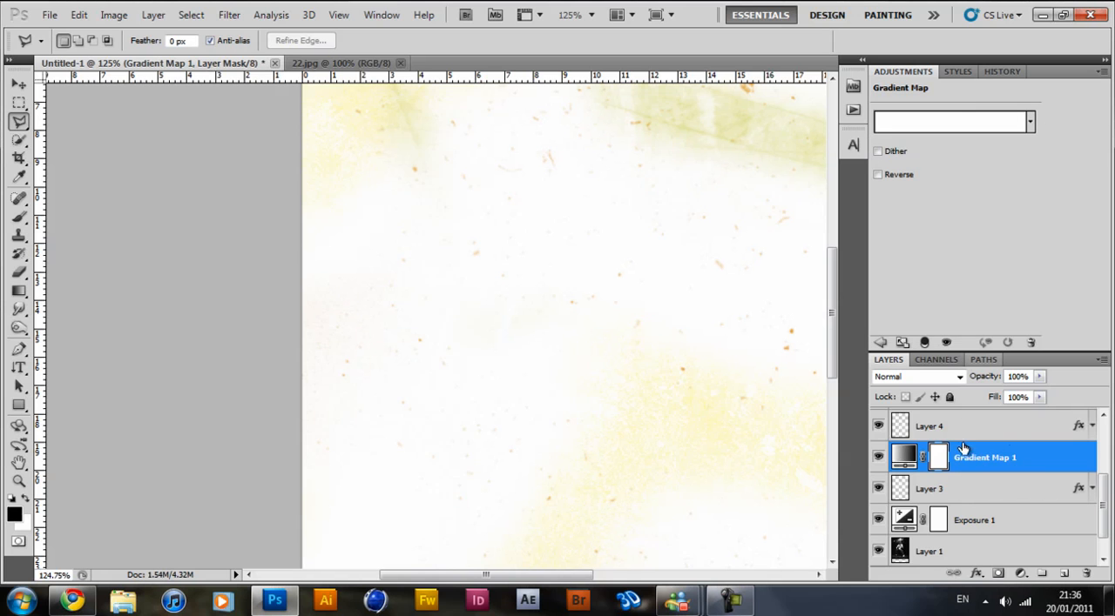
key(Delete)
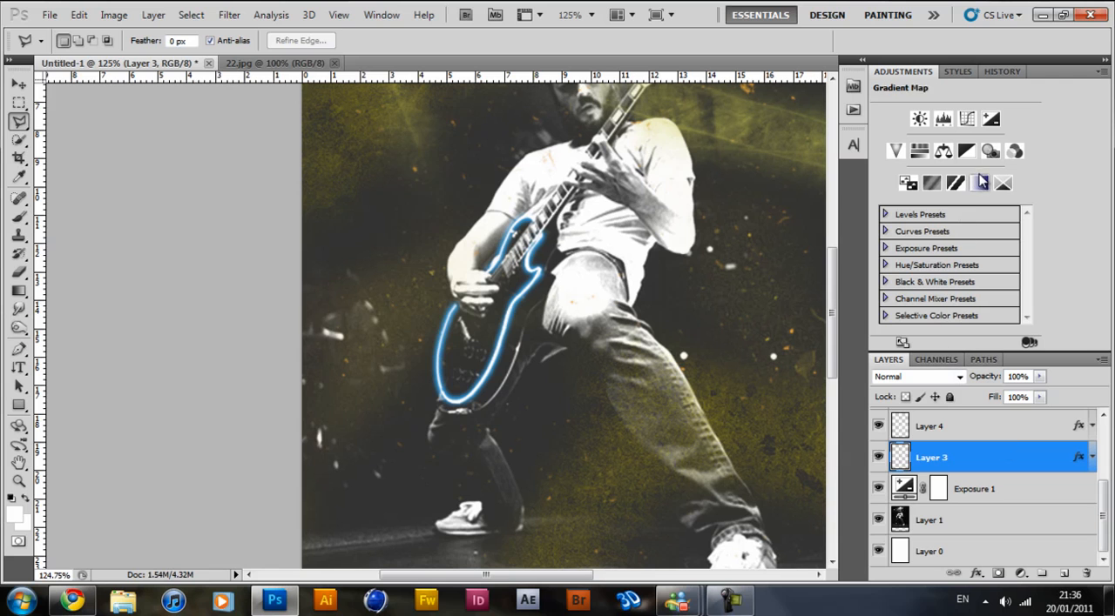
click(383, 15)
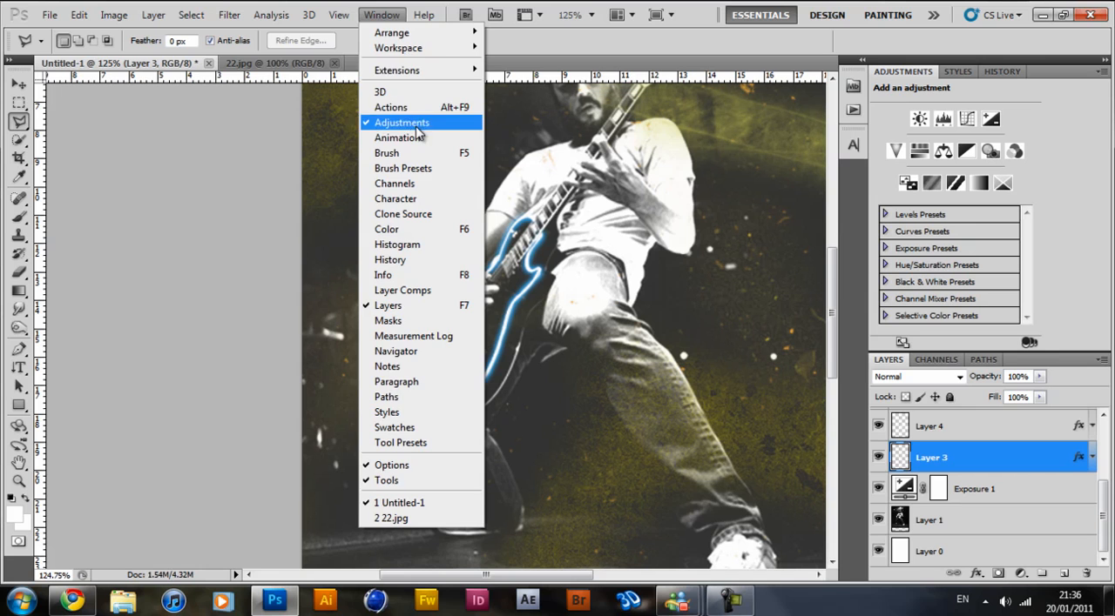
click(384, 15)
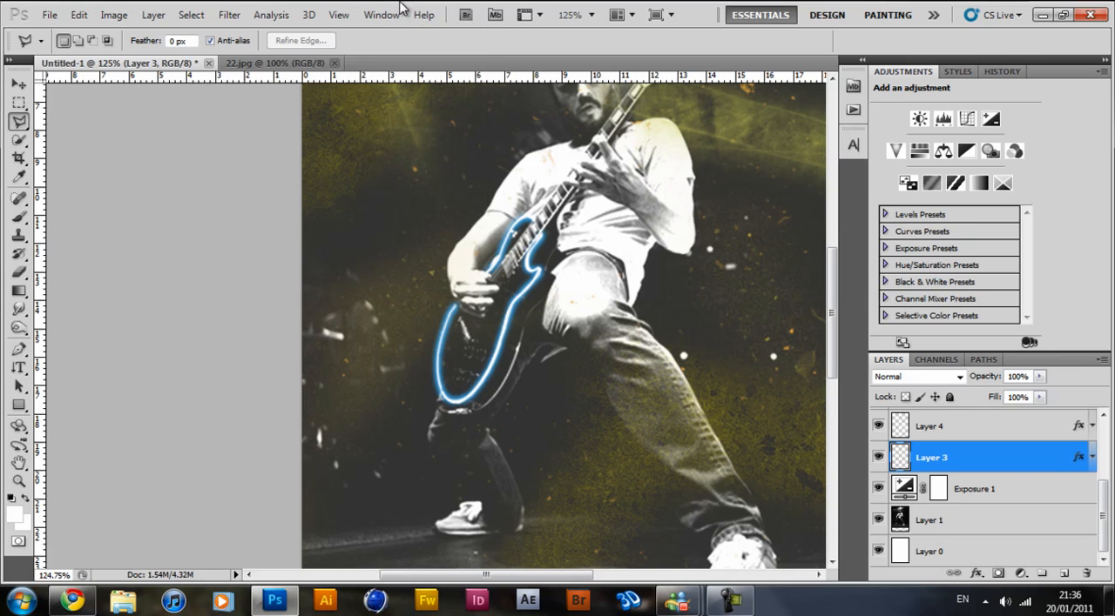
Add a Gradient Map adjustment layer above Layer 3 using the Violet, Orange preset.
click(979, 185)
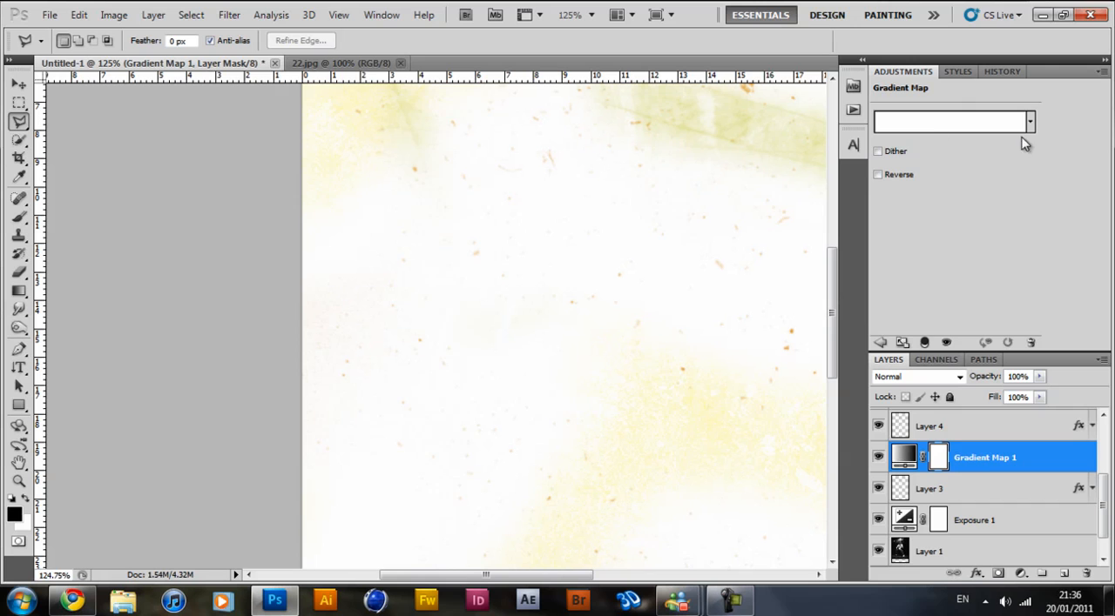
click(1031, 123)
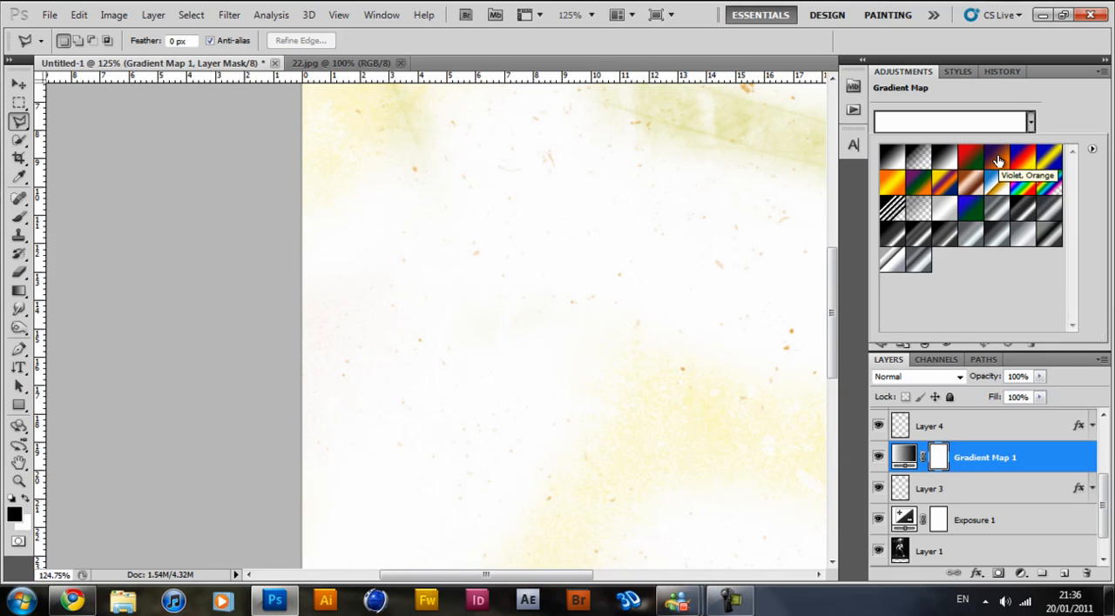
click(998, 161)
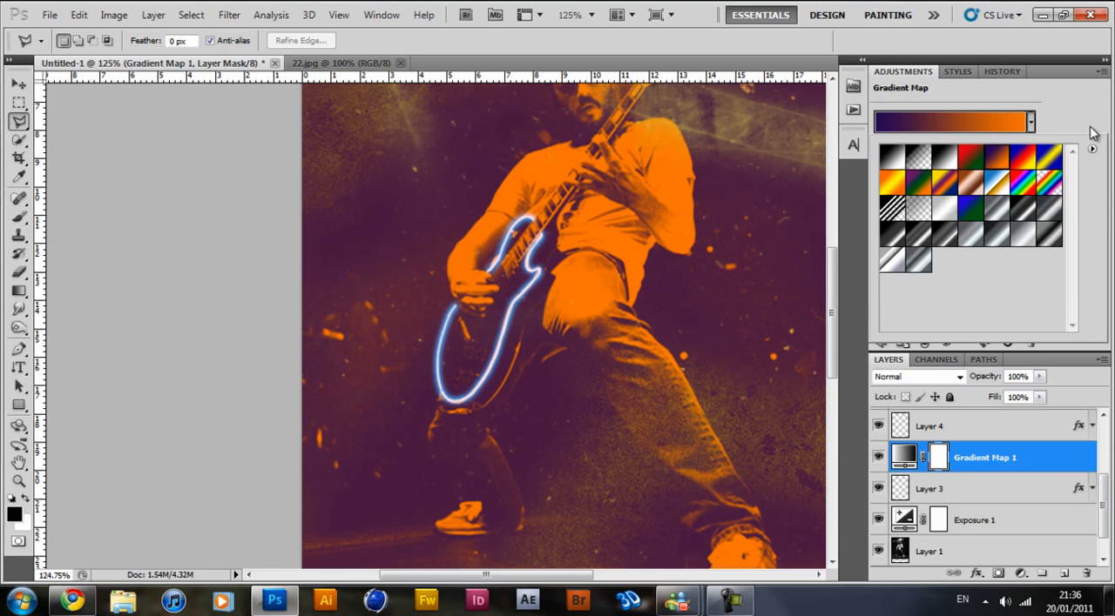
click(1031, 124)
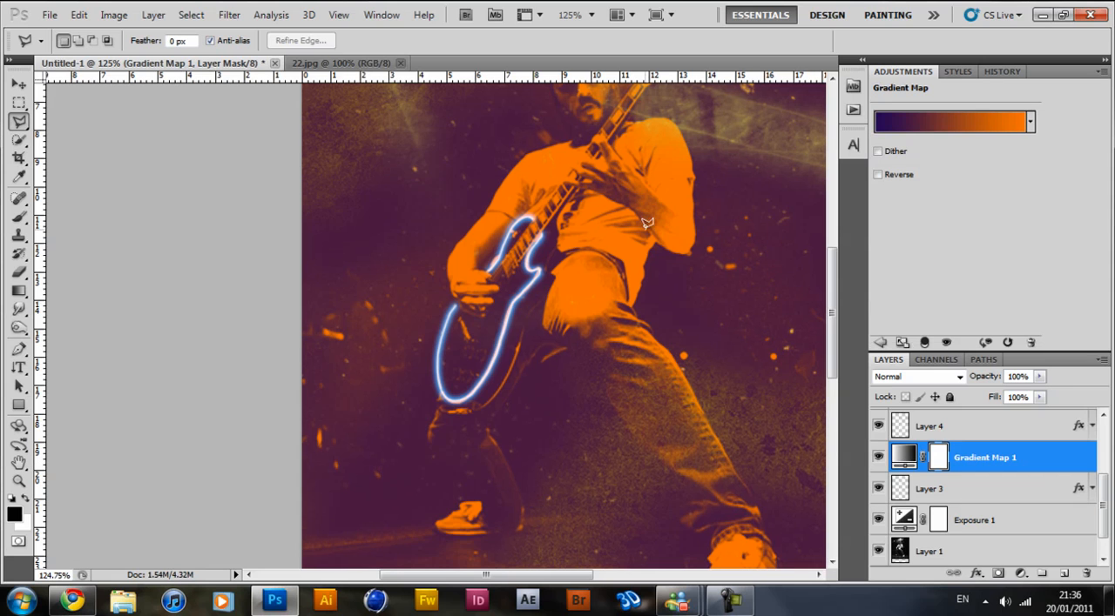
Set the Gradient Map layer's blend mode to Overlay and its fill to 40%.
scroll(650, 223, down, 3)
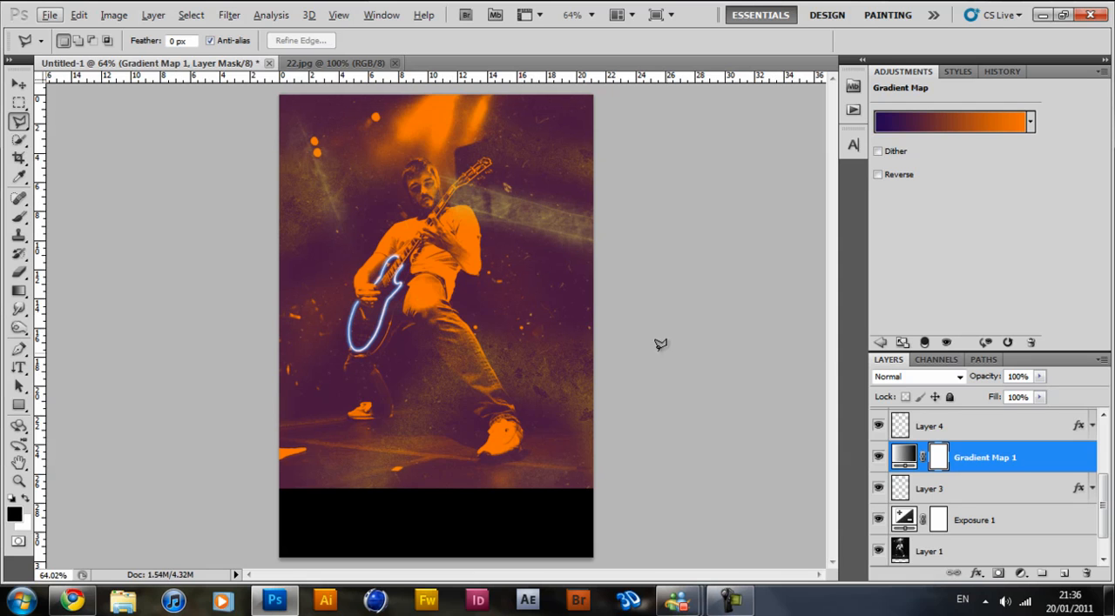
click(960, 377)
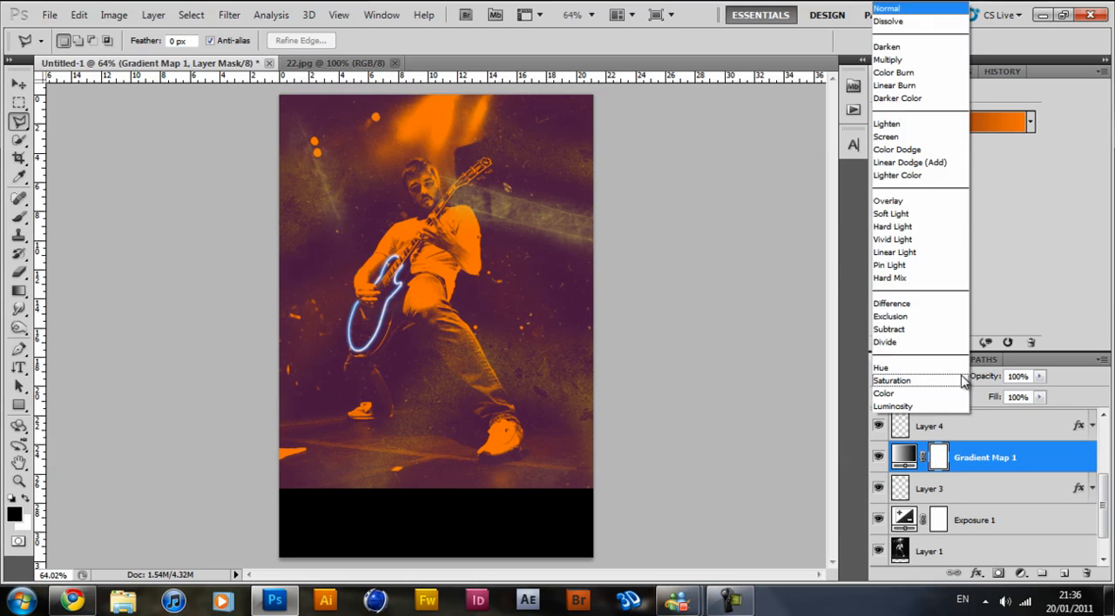
click(918, 206)
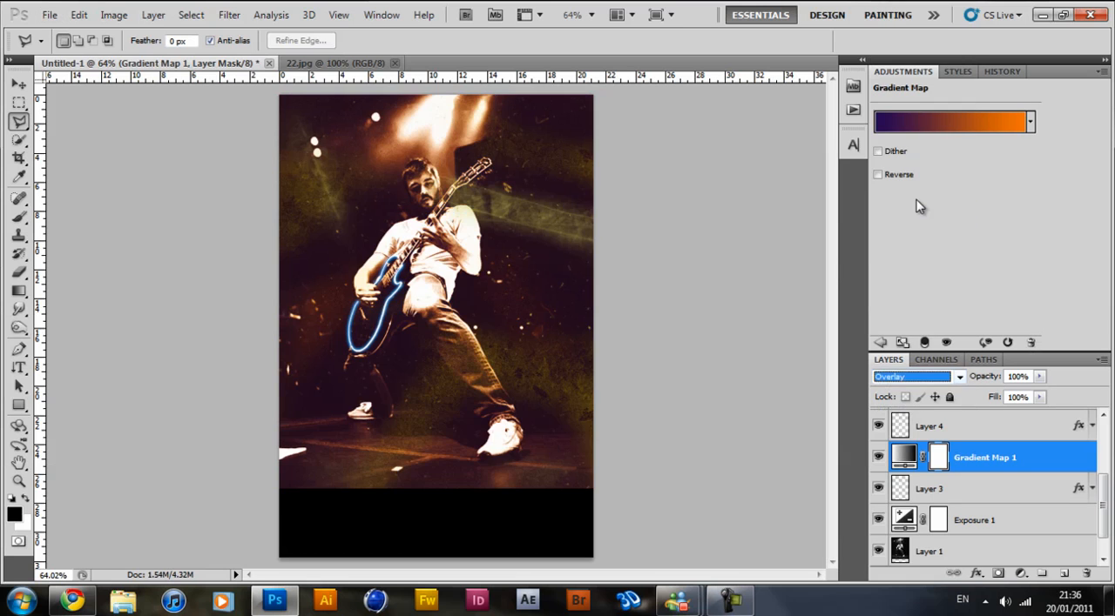
click(1027, 398)
text(40)
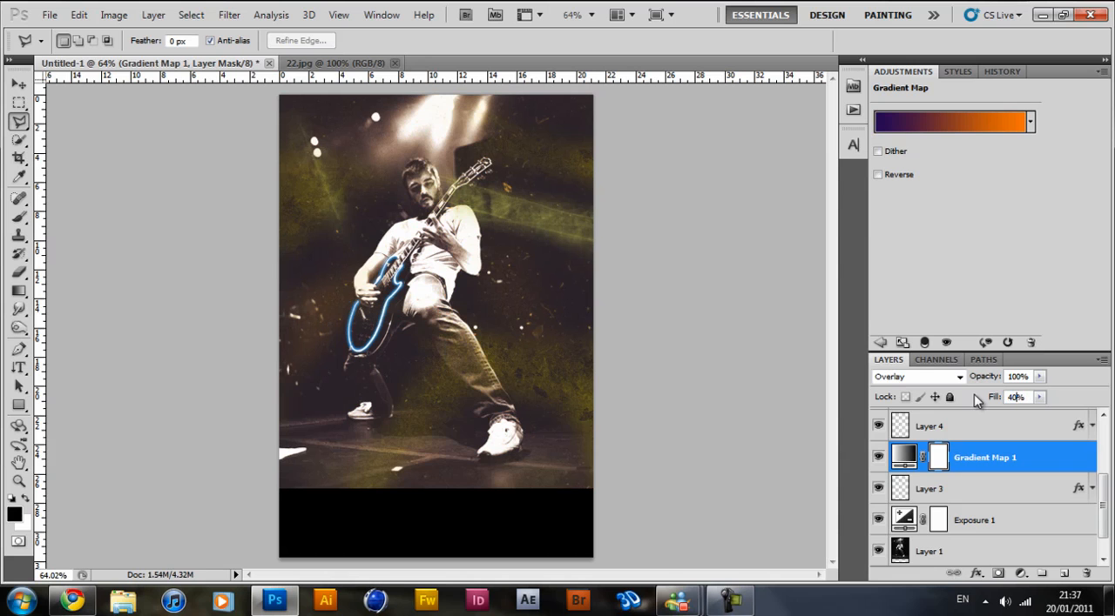
Move Gradient Map 1 beneath Layer 3 and toggle its visibility to compare the toning with and without it.
drag(1020, 462, 988, 478)
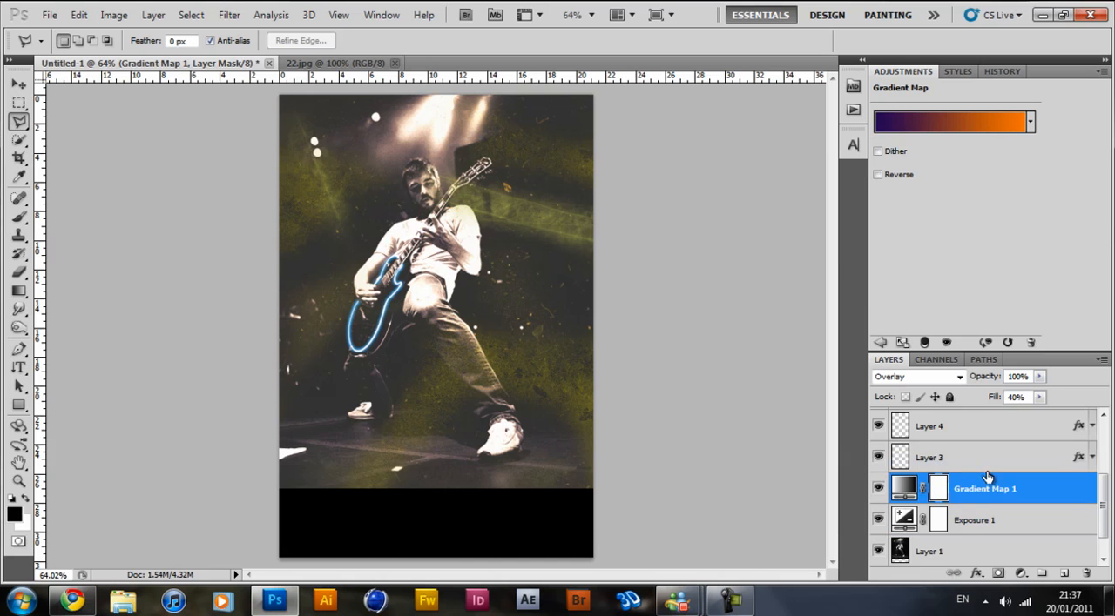
click(878, 490)
click(878, 490)
click(878, 490)
click(878, 490)
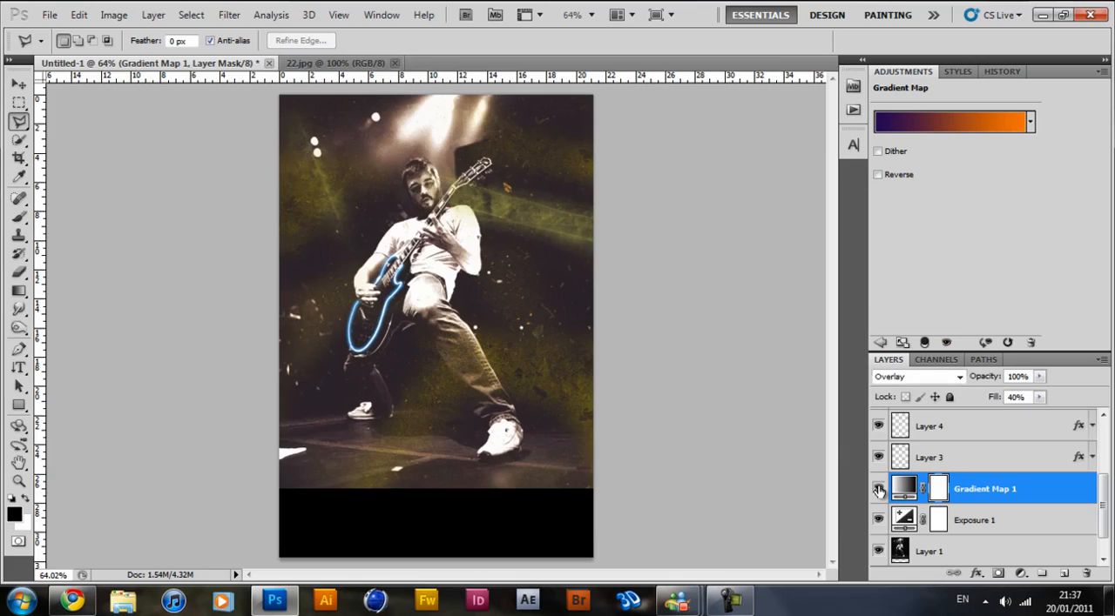
Compare the toning with the PowerOfMusic image from the desktop, return to Photoshop and select Layer 7.
click(258, 605)
double_click(87, 291)
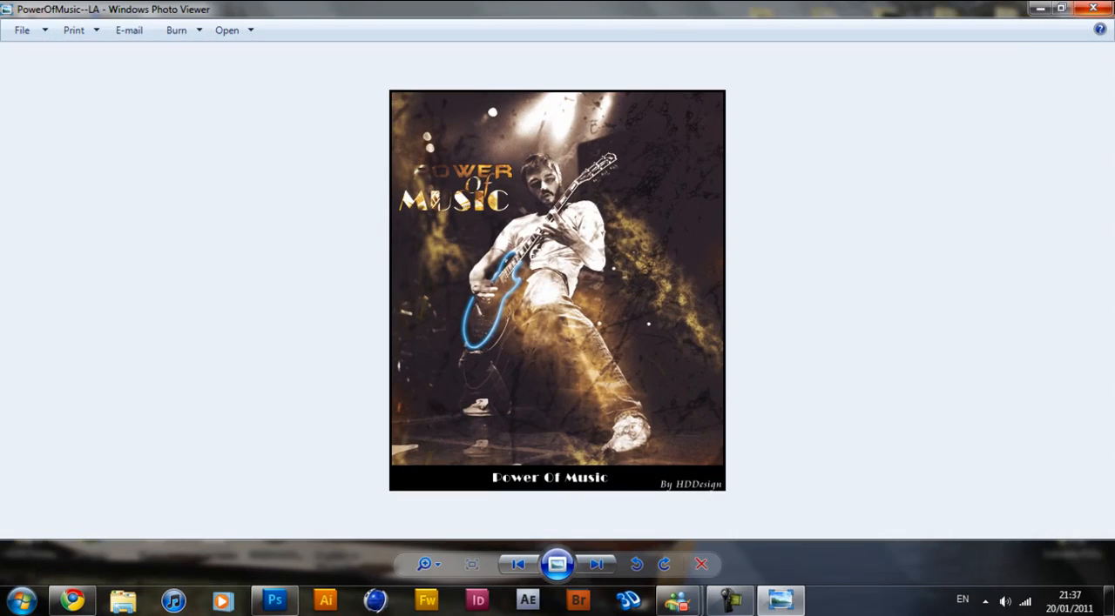
click(1092, 8)
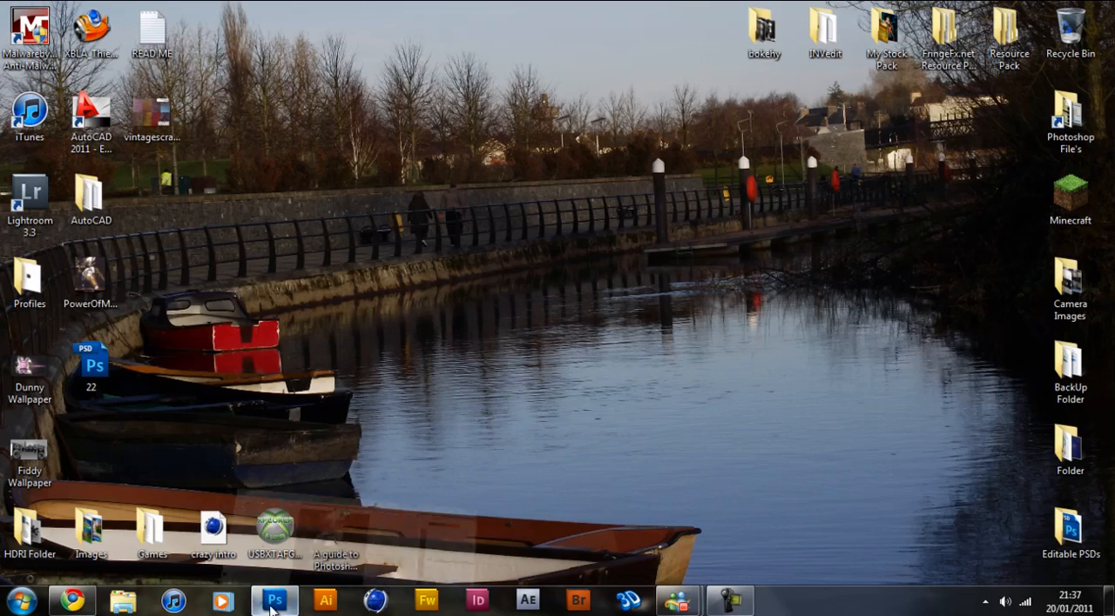
click(274, 601)
scroll(984, 477, up, 3)
click(955, 461)
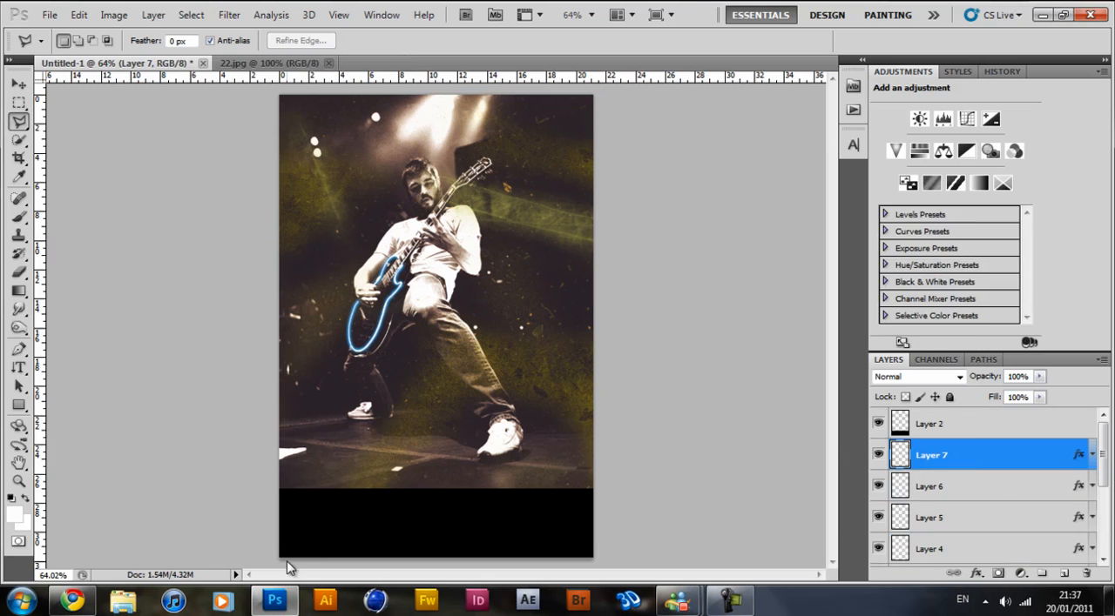
Reopen the PowerOfMusic image from the desktop, examine its title lettering and texture details up close, and return to Photoshop.
click(275, 601)
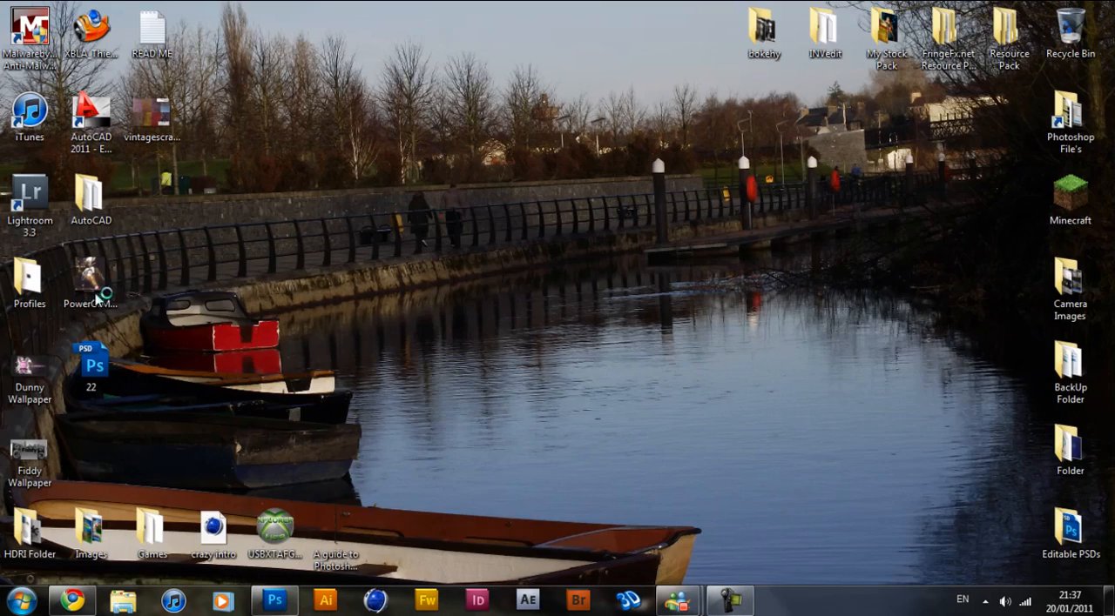
double_click(93, 279)
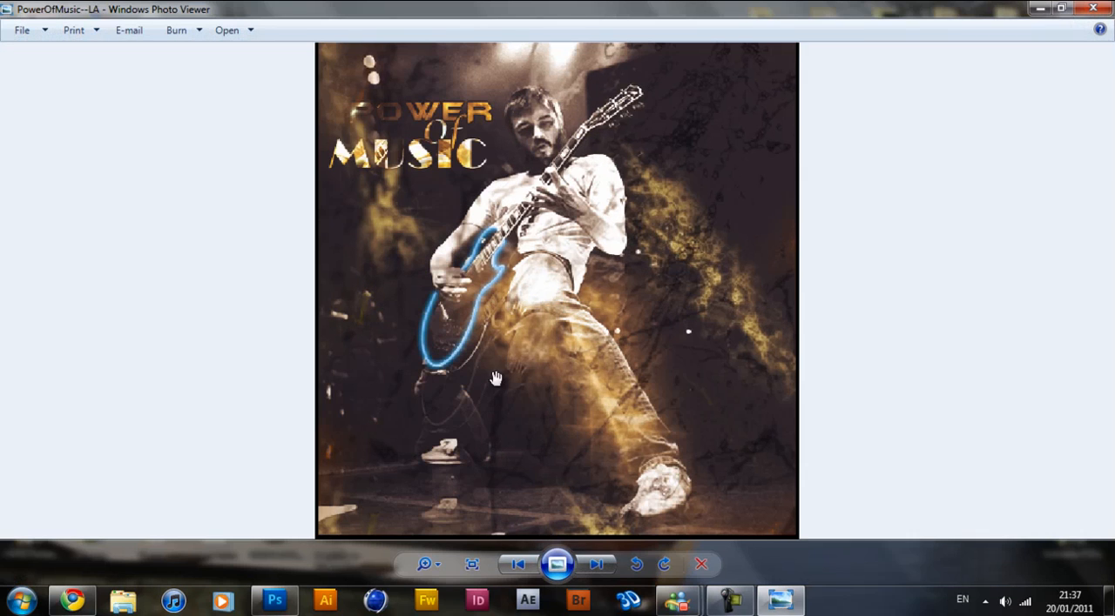
click(1093, 9)
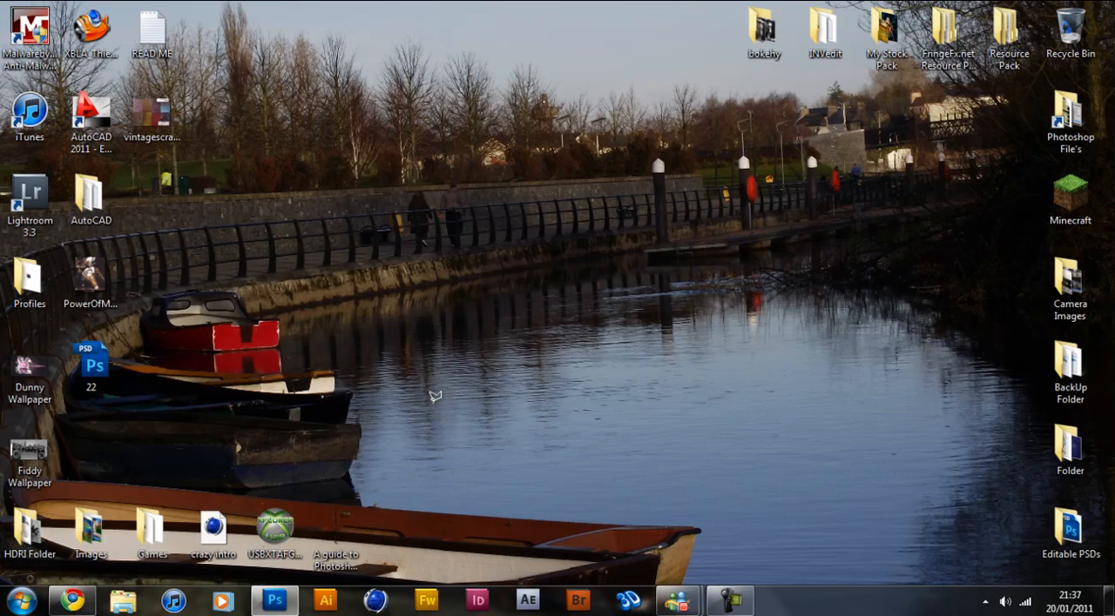
click(288, 603)
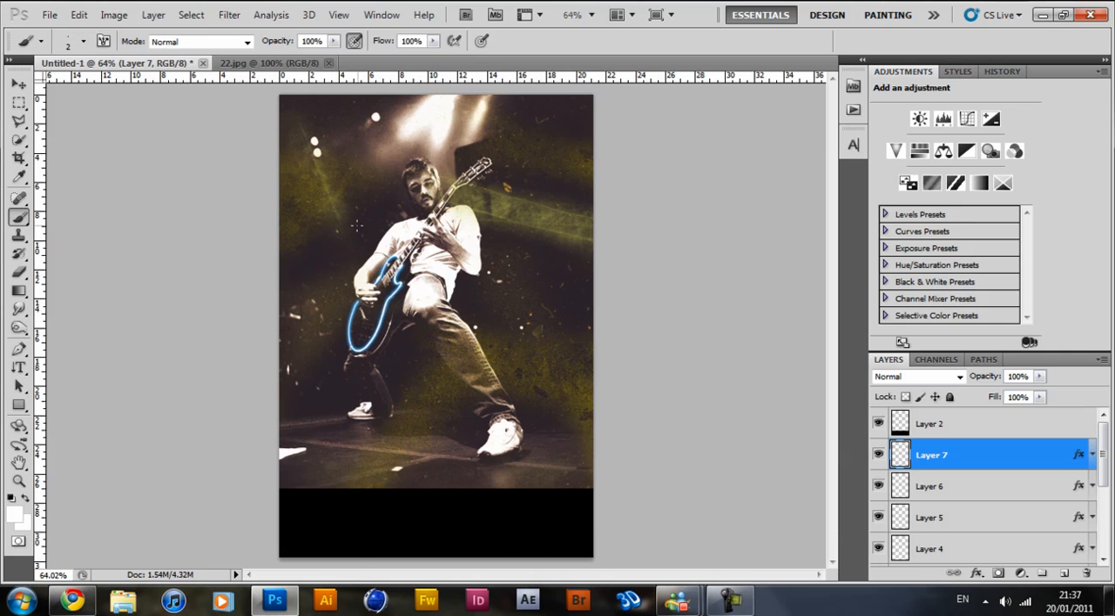
Pick the 1400 px grunge texture brush and add a new layer above Layer 7.
right_click(356, 226)
drag(653, 335, 650, 437)
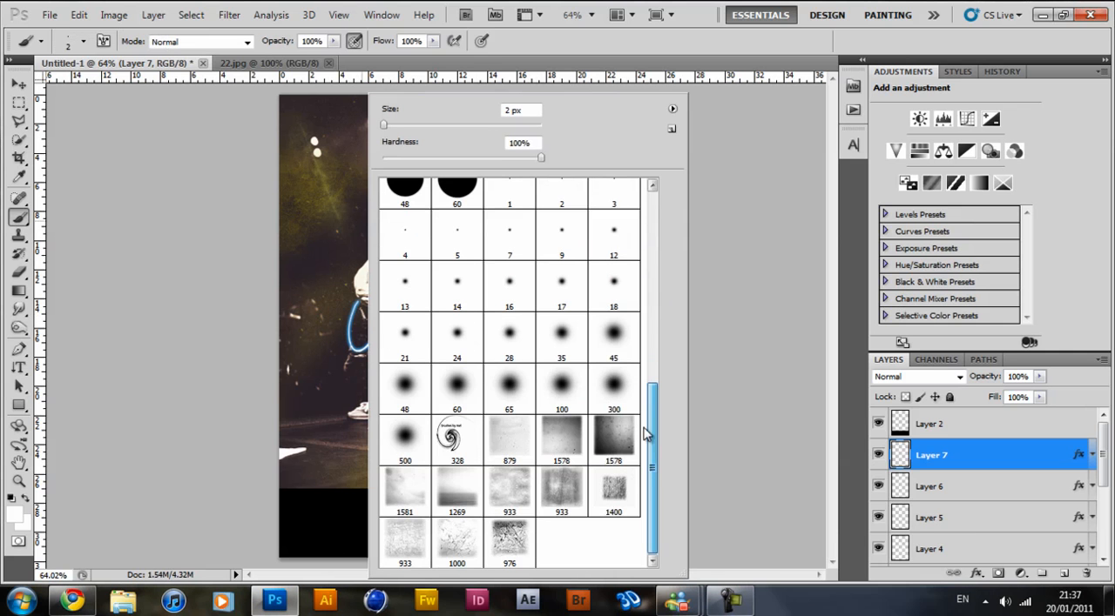
click(617, 486)
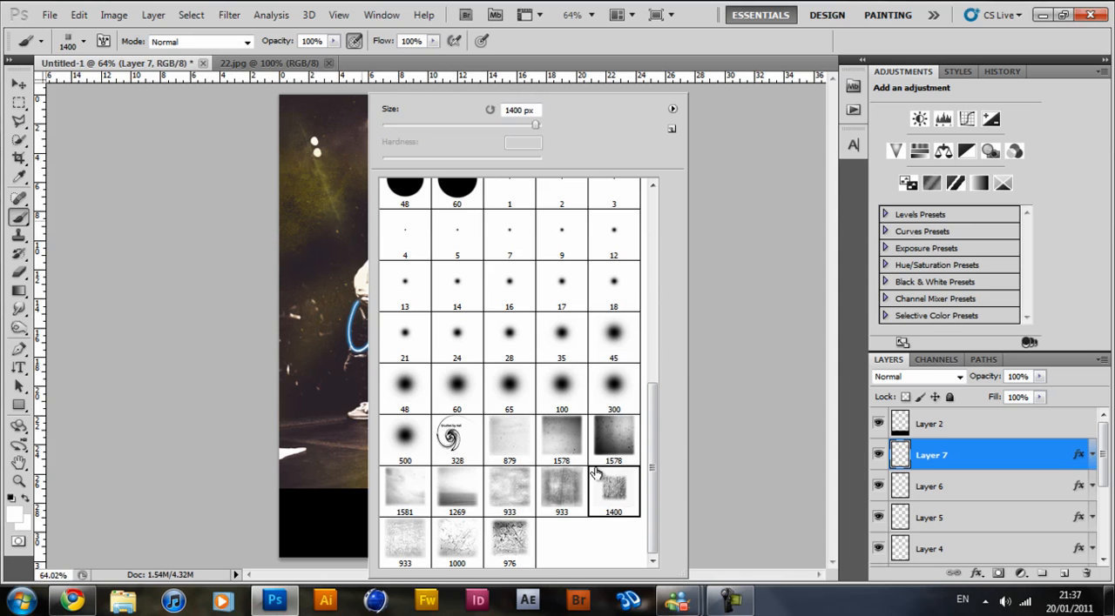
click(590, 47)
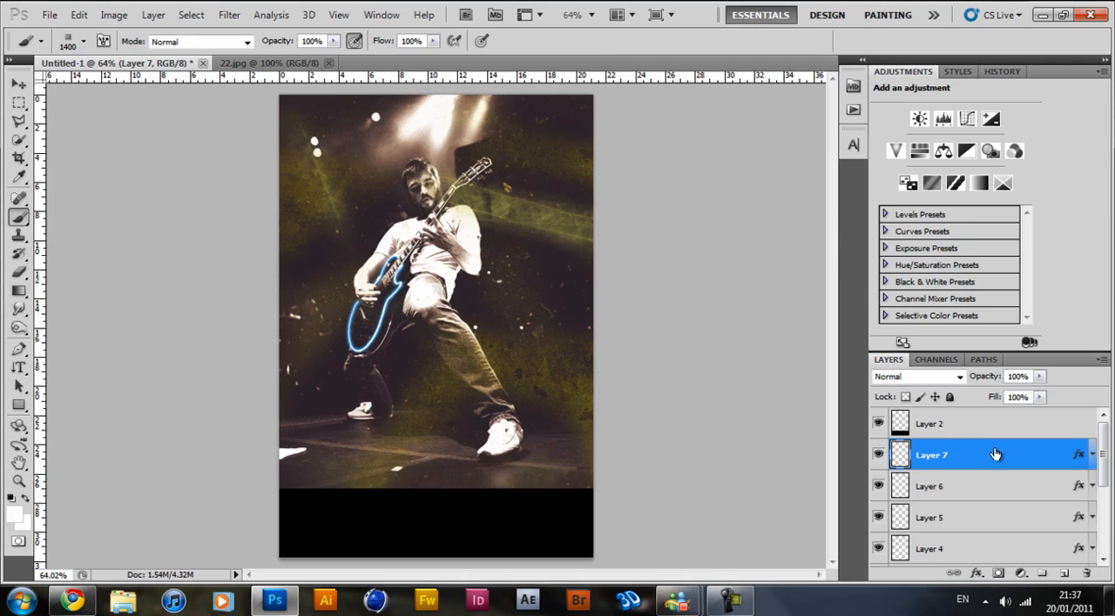
click(877, 455)
click(877, 455)
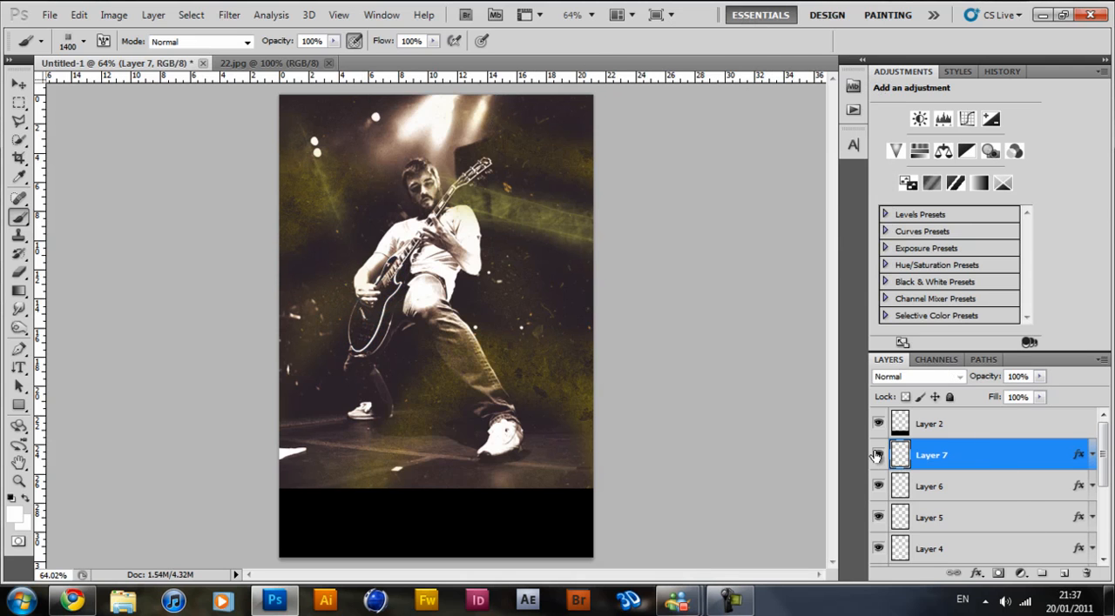
click(1065, 575)
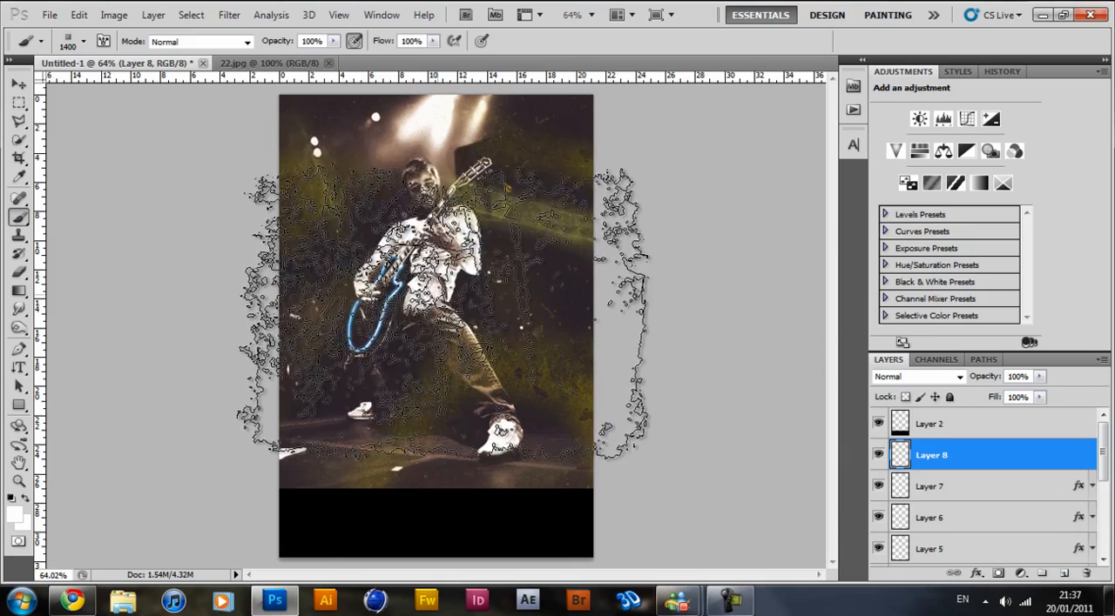
Stamp a black grunge texture over the guitarist on the new layer, using the brush at 1800 px.
click(12, 497)
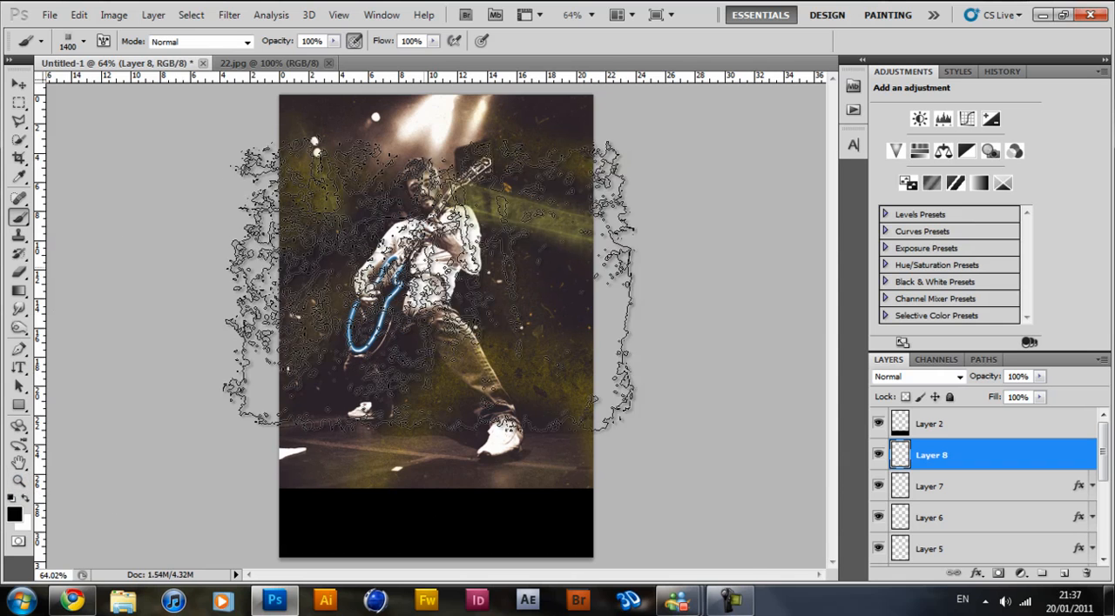
right_click(571, 130)
drag(581, 109, 563, 113)
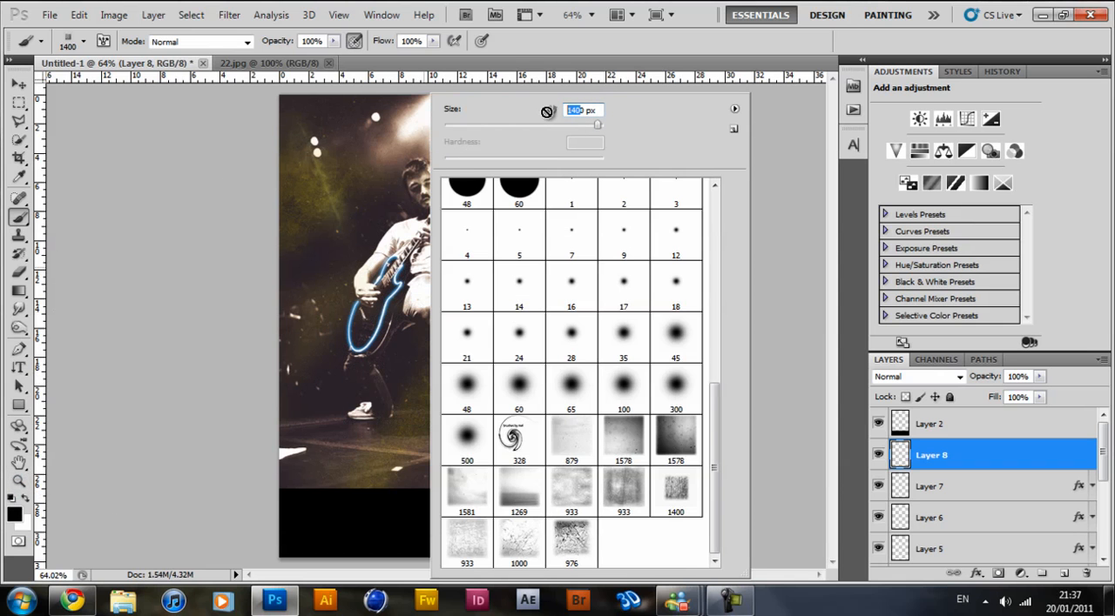
text(180)
key(Return)
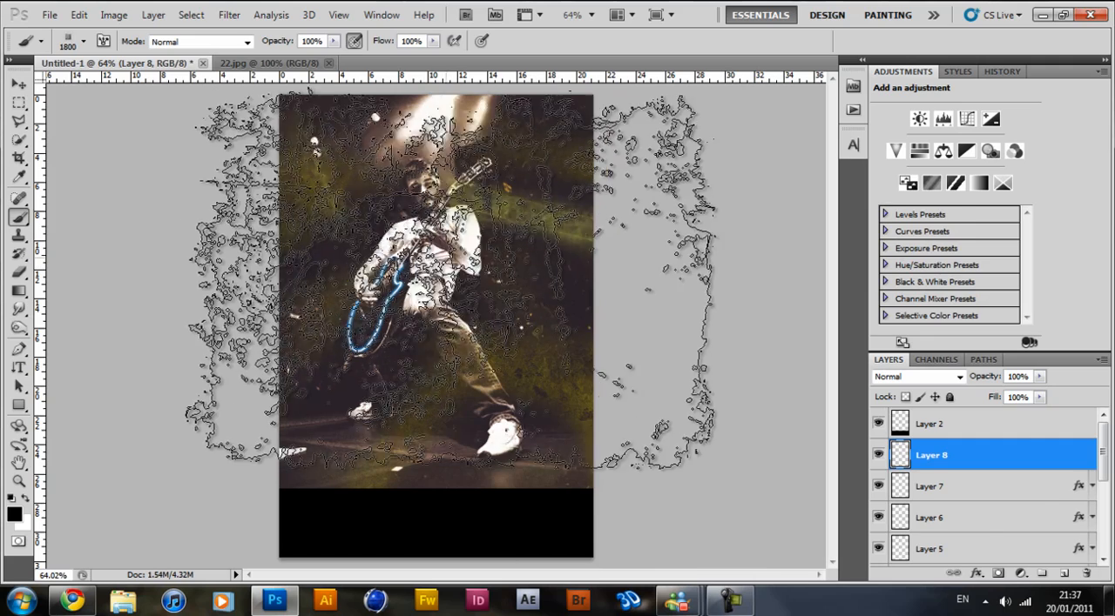
click(438, 276)
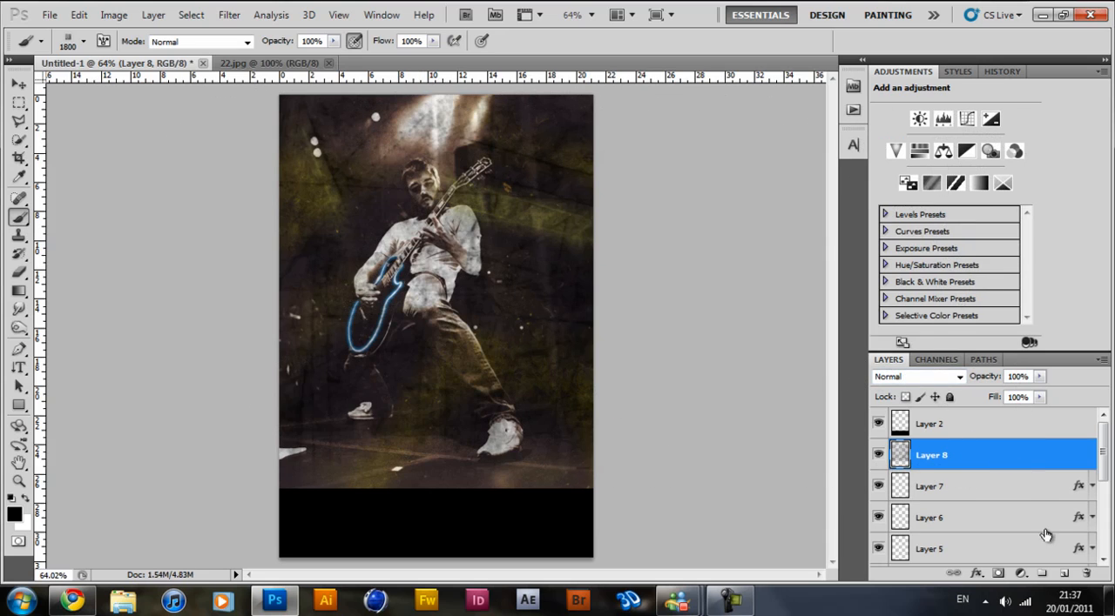
Hide Layer 8 and add a new empty layer directly above Layer 7.
click(962, 480)
click(878, 455)
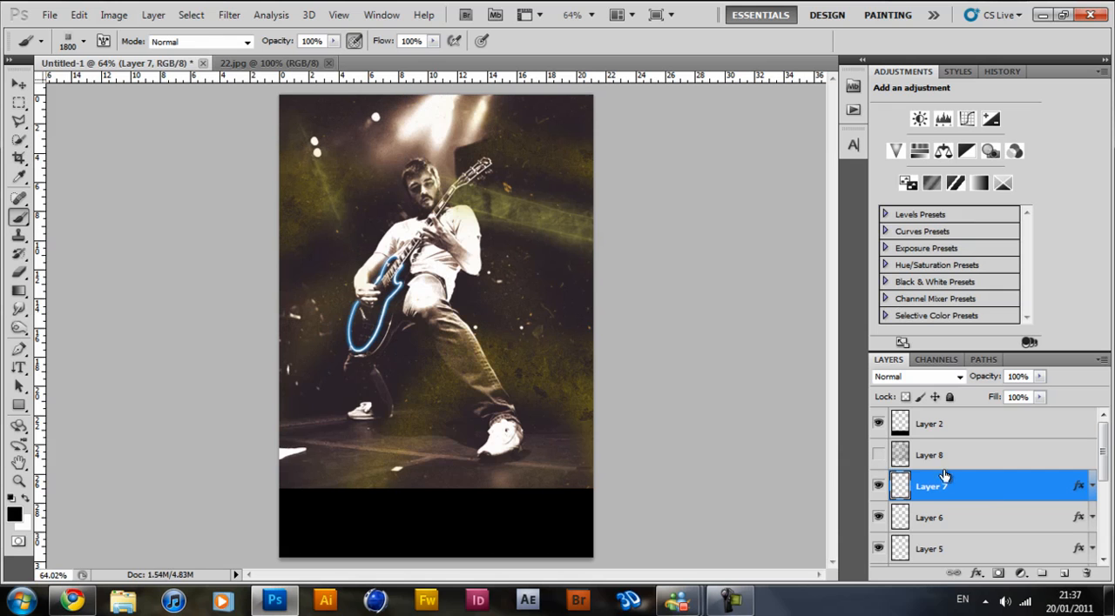
click(1064, 573)
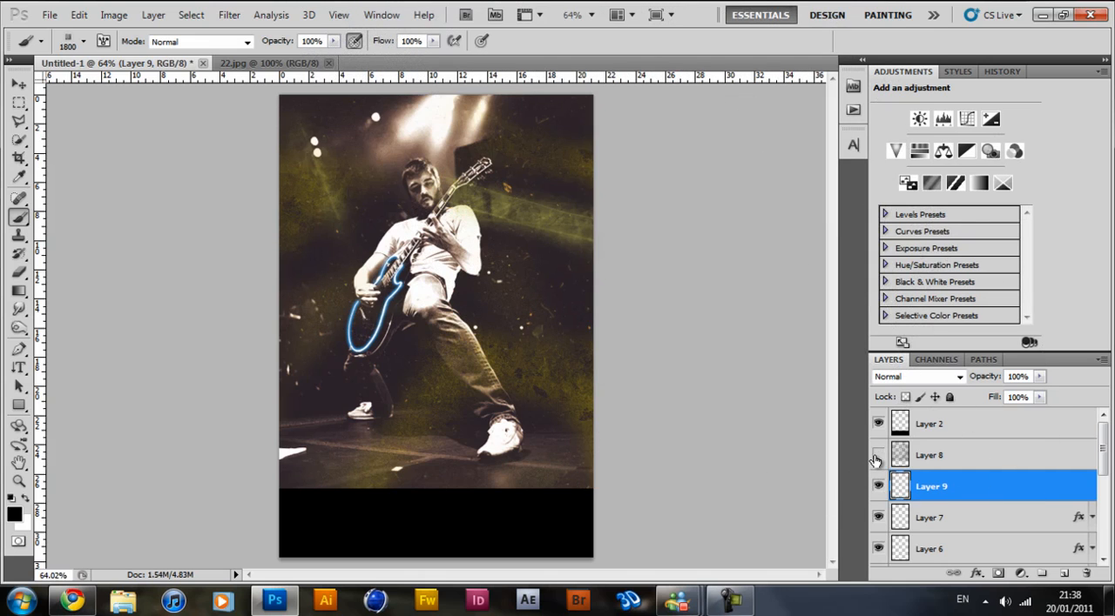
click(878, 456)
click(878, 455)
click(878, 455)
click(878, 456)
click(878, 456)
click(878, 455)
Apply the merged RGB image to Layer 9 with Multiply blending at 100% opacity, and compare the layer hidden and shown.
click(118, 15)
click(183, 244)
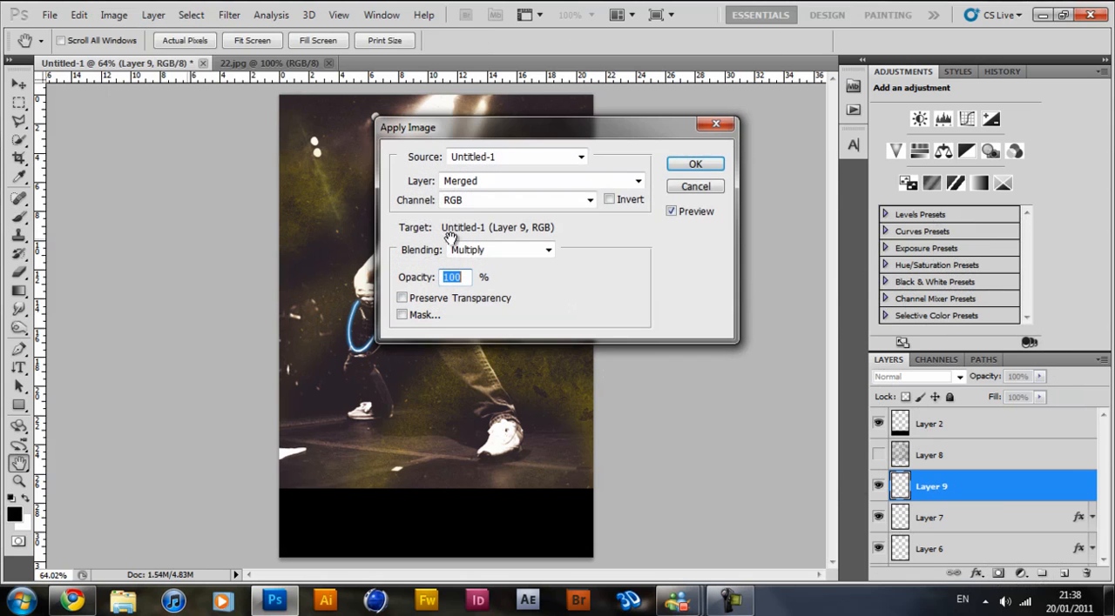
click(695, 165)
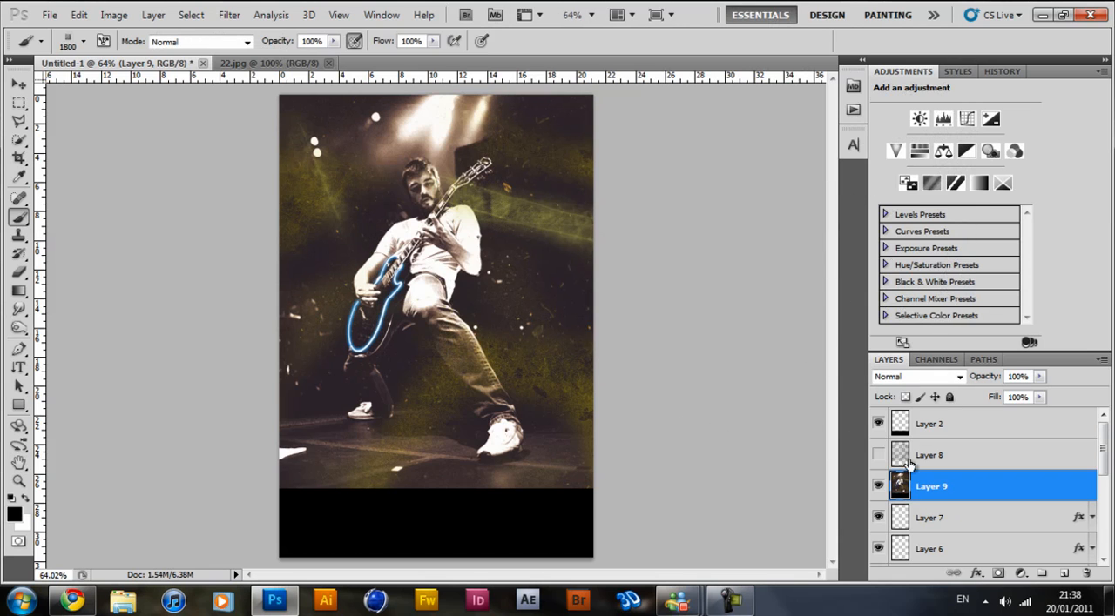
click(878, 489)
click(879, 488)
click(878, 488)
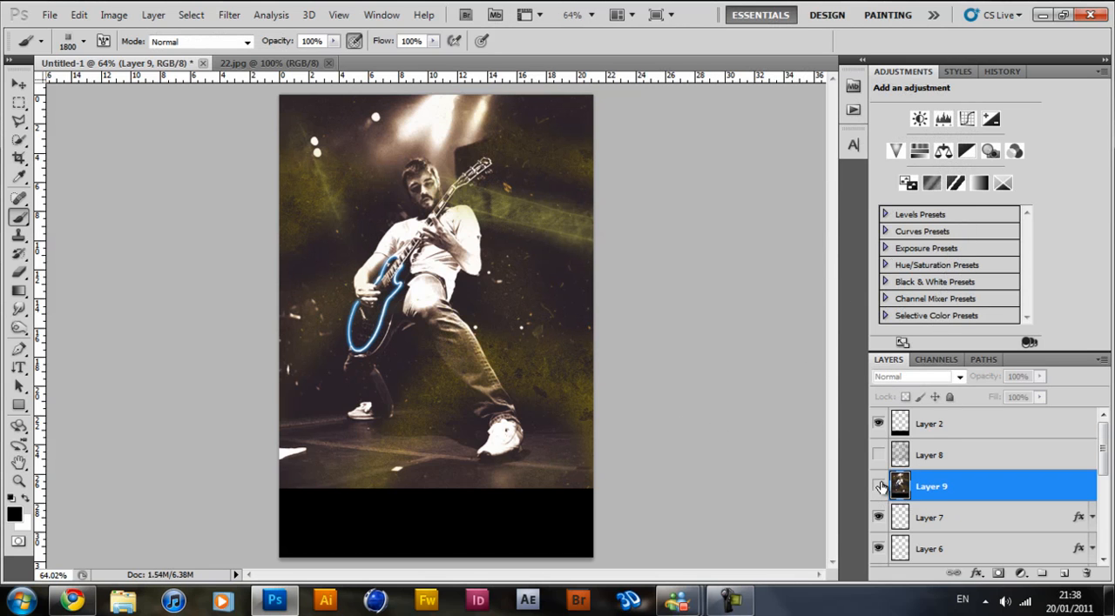
click(879, 487)
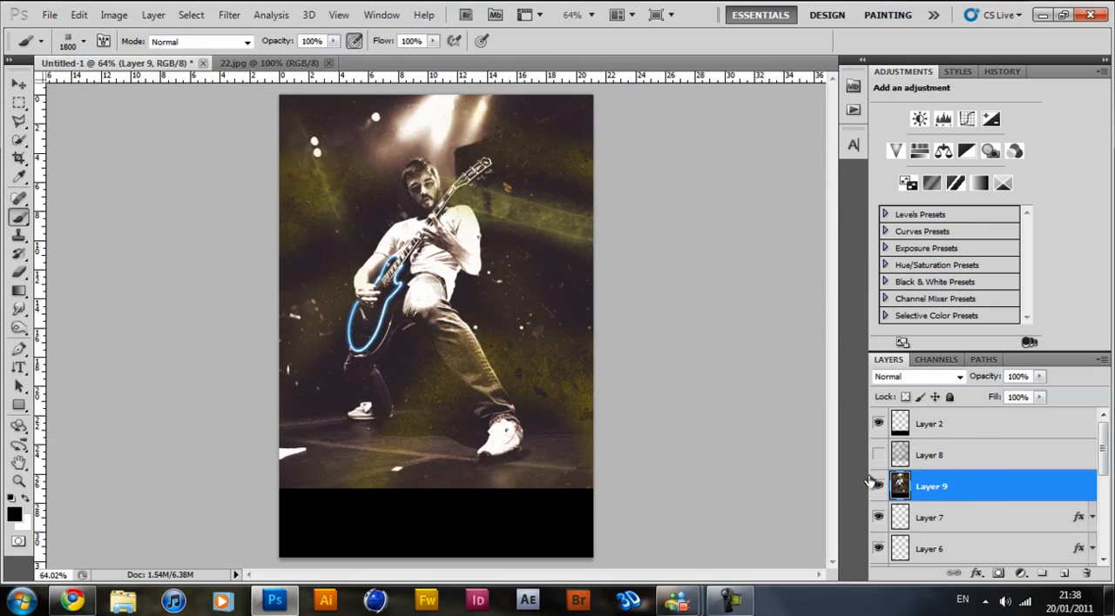
Move Layer 9 above Layer 8 and make Layer 8 visible.
drag(945, 486, 963, 438)
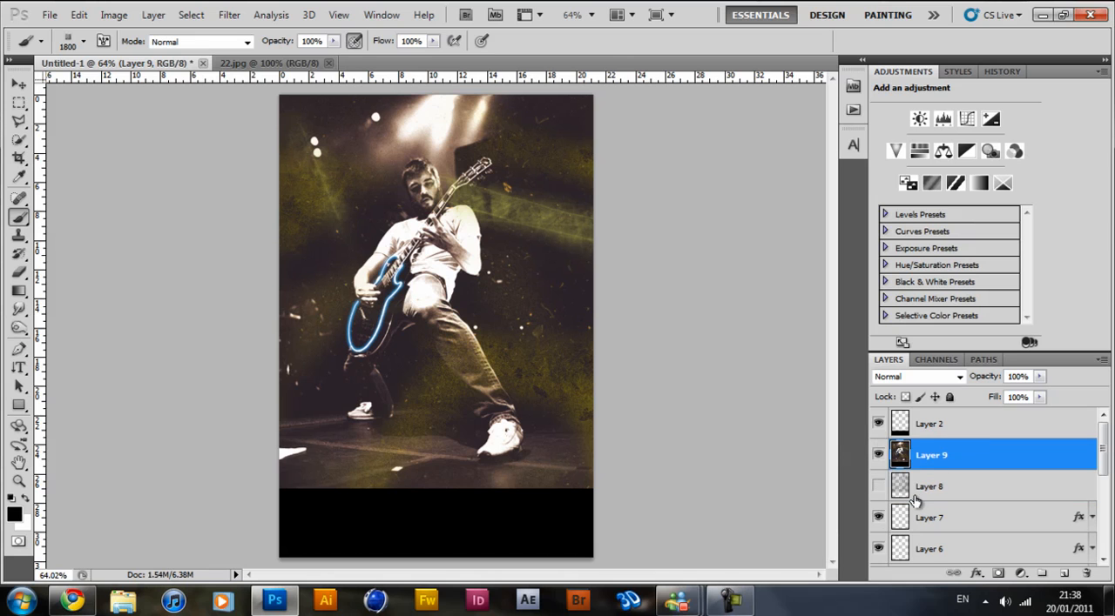
click(879, 486)
click(948, 493)
click(878, 487)
click(878, 488)
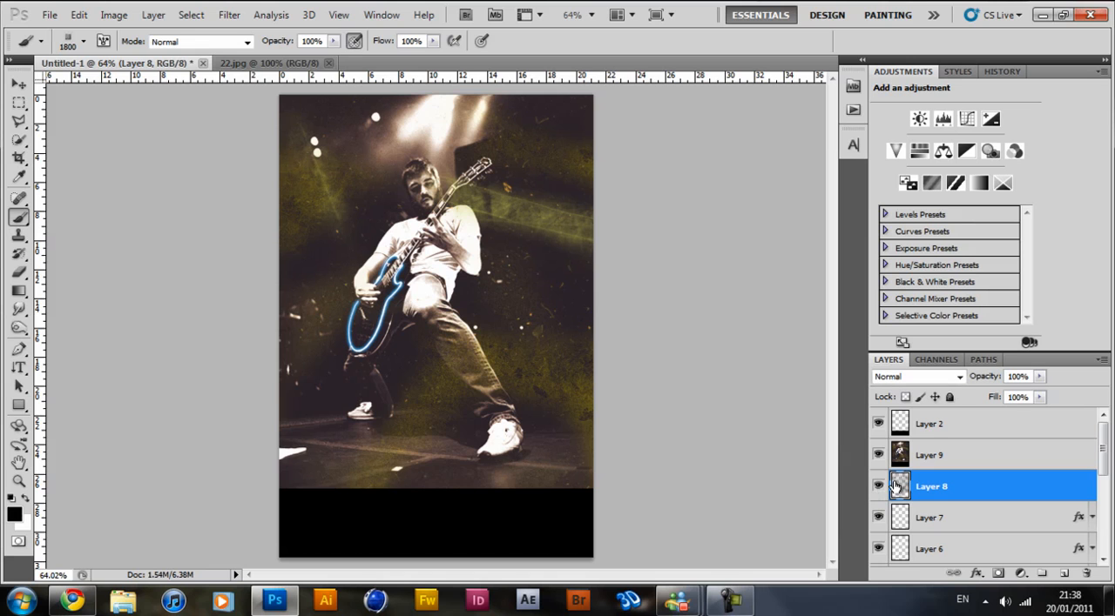
Clip Layer 9 to Layer 8 and shift its image slightly downward to create a ghosted copy of the guitarist.
click(955, 456)
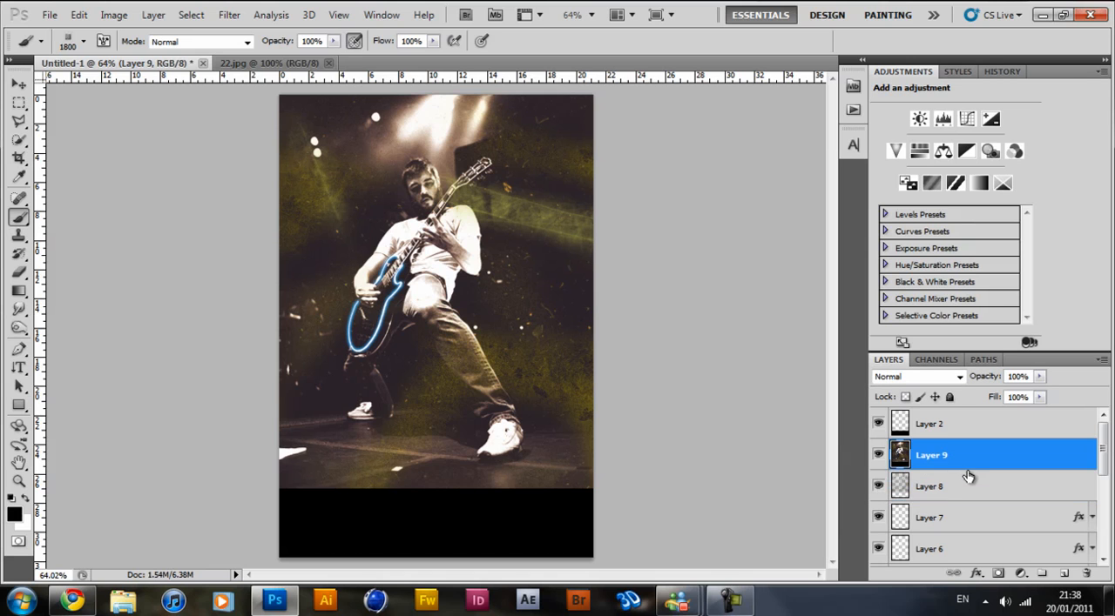
alt+click(991, 469)
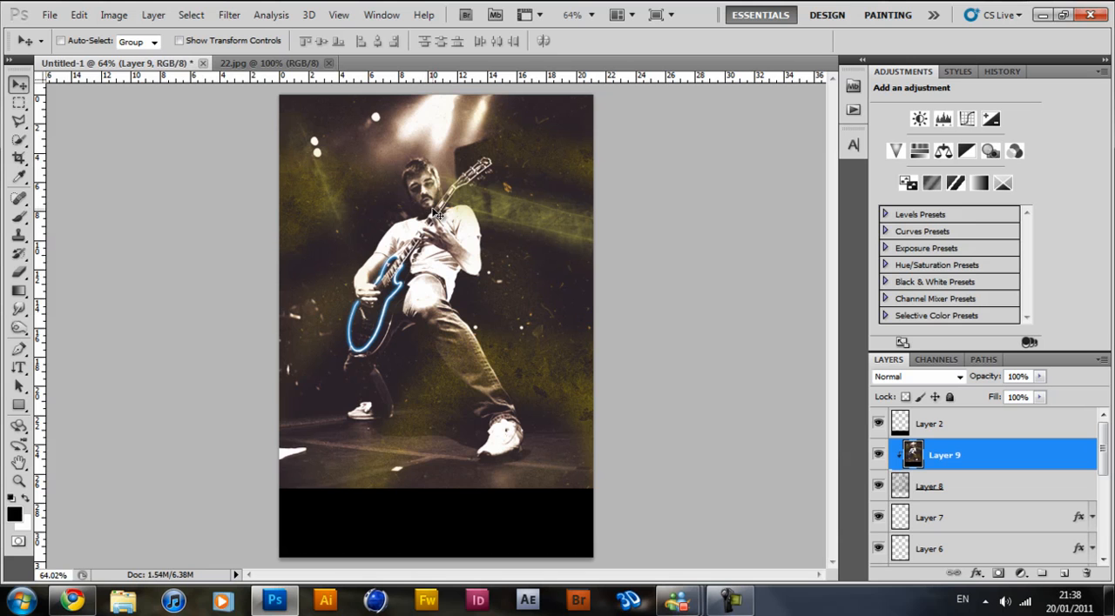
drag(433, 220, 432, 234)
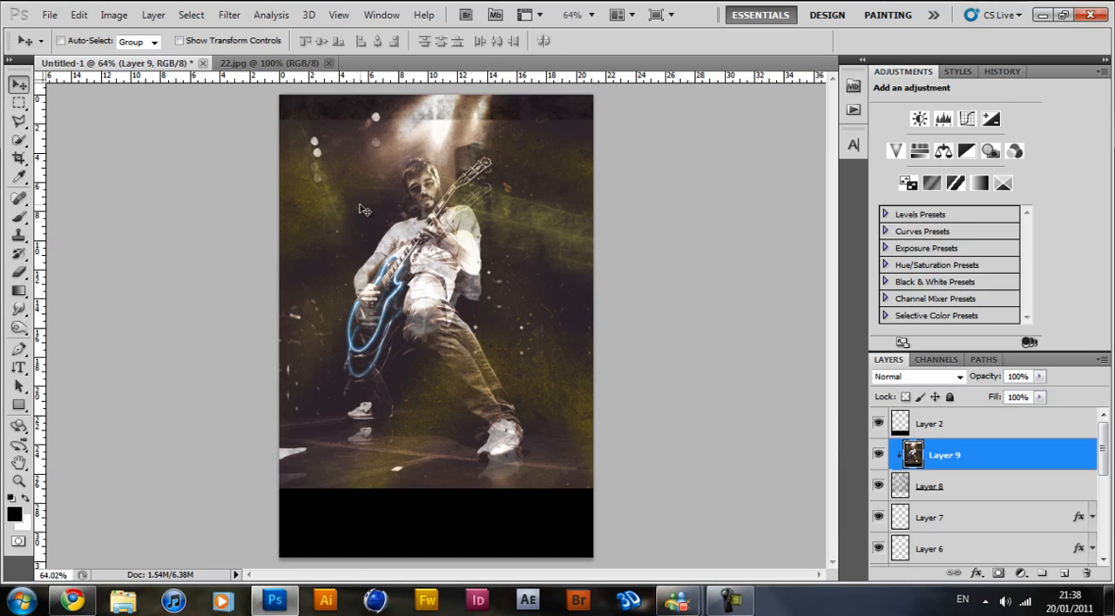
Erase parts of Layer 9 across the upper background and around the guitarist with the 172 px eraser.
key(e)
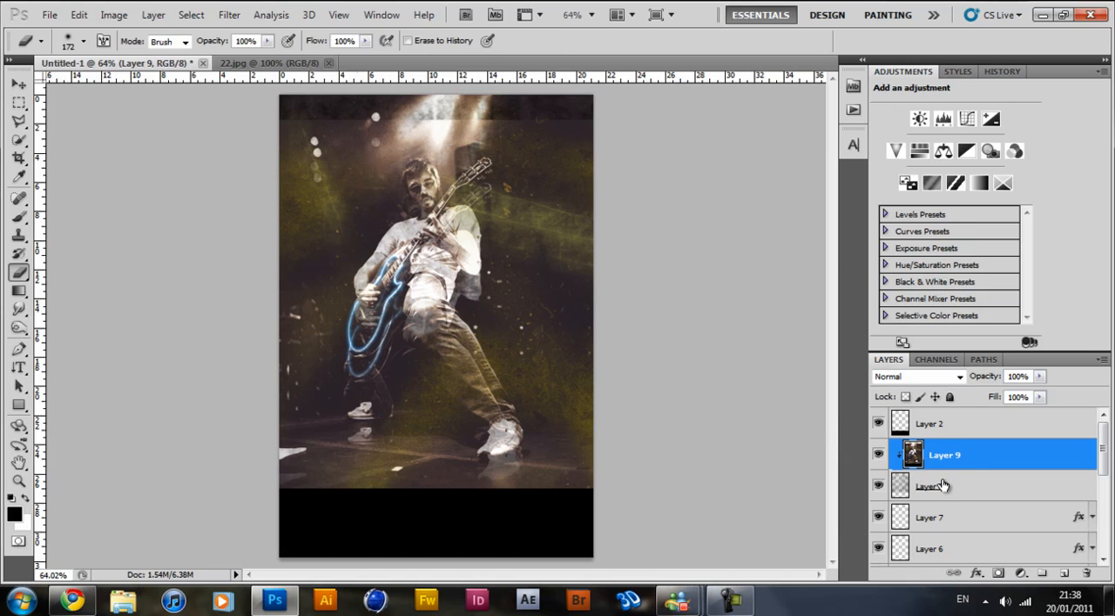
mouse_move(323, 169)
mouse_down()
mouse_move(286, 139)
mouse_move(577, 124)
mouse_move(472, 119)
mouse_move(655, 136)
mouse_up()
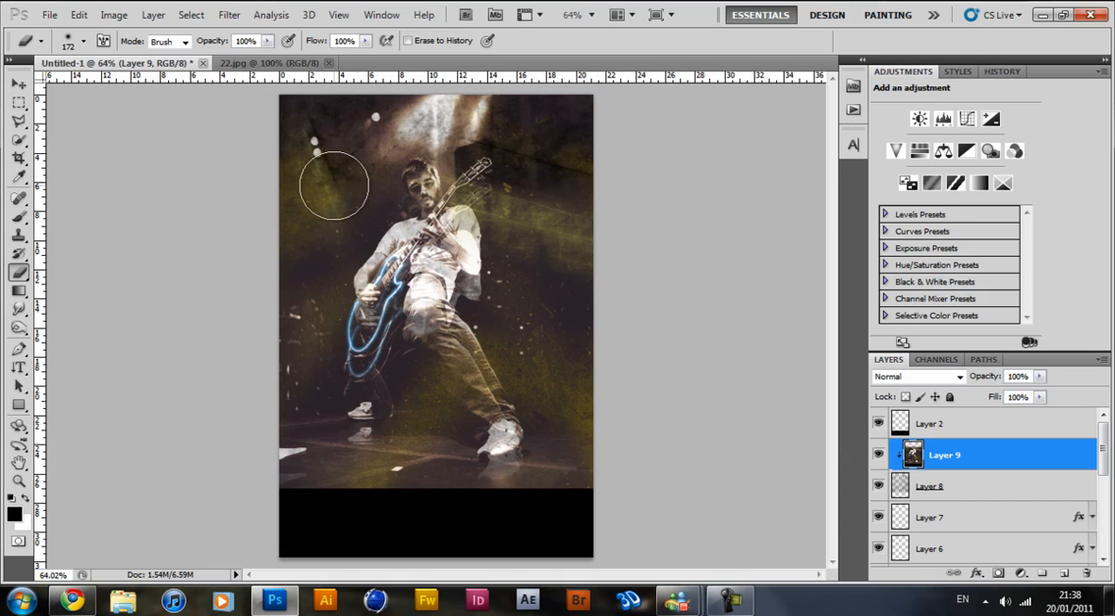
drag(334, 185, 266, 257)
mouse_move(523, 174)
mouse_down()
mouse_move(537, 241)
mouse_move(520, 269)
mouse_move(558, 323)
mouse_move(507, 329)
mouse_move(565, 392)
mouse_move(577, 428)
mouse_move(558, 517)
mouse_move(438, 499)
mouse_move(433, 465)
mouse_move(414, 488)
mouse_move(339, 480)
mouse_move(288, 437)
mouse_move(309, 336)
mouse_move(302, 270)
mouse_move(343, 186)
mouse_move(563, 154)
mouse_move(510, 198)
mouse_move(516, 247)
mouse_move(490, 260)
mouse_move(469, 294)
mouse_move(493, 267)
mouse_move(447, 294)
mouse_move(443, 319)
mouse_move(485, 348)
mouse_move(462, 317)
mouse_move(490, 322)
mouse_move(514, 292)
mouse_move(492, 270)
mouse_move(510, 249)
mouse_up()
key(ctrl+z)
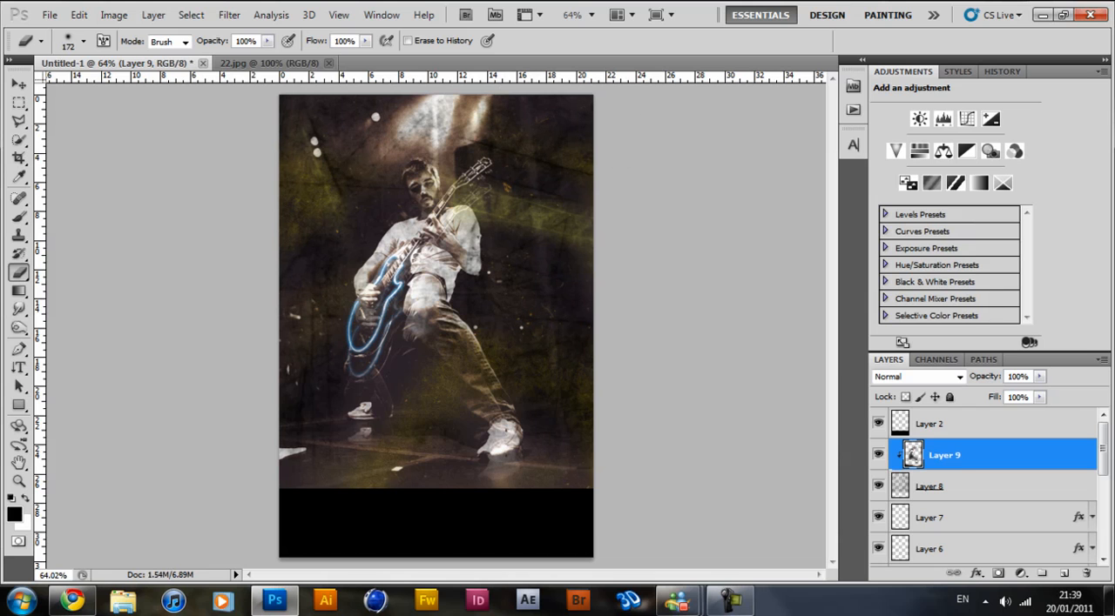
Set Layer 8's opacity to 81%.
click(968, 491)
click(1039, 376)
drag(1029, 397, 1023, 398)
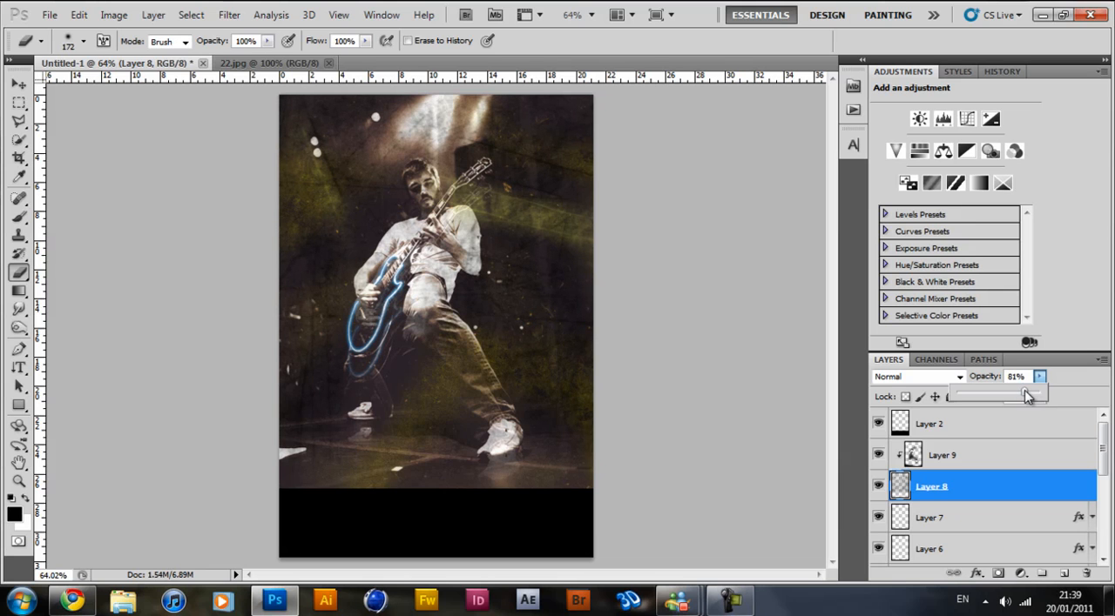
click(1040, 382)
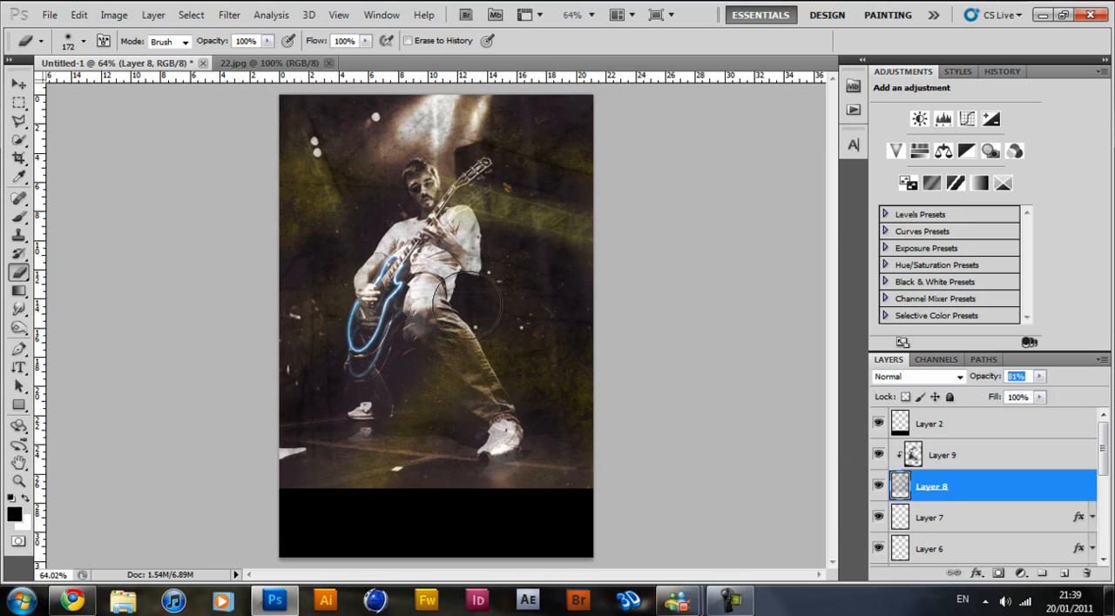
Compare the texture with the PowerOfMusic image from the desktop and return to Photoshop.
click(17, 218)
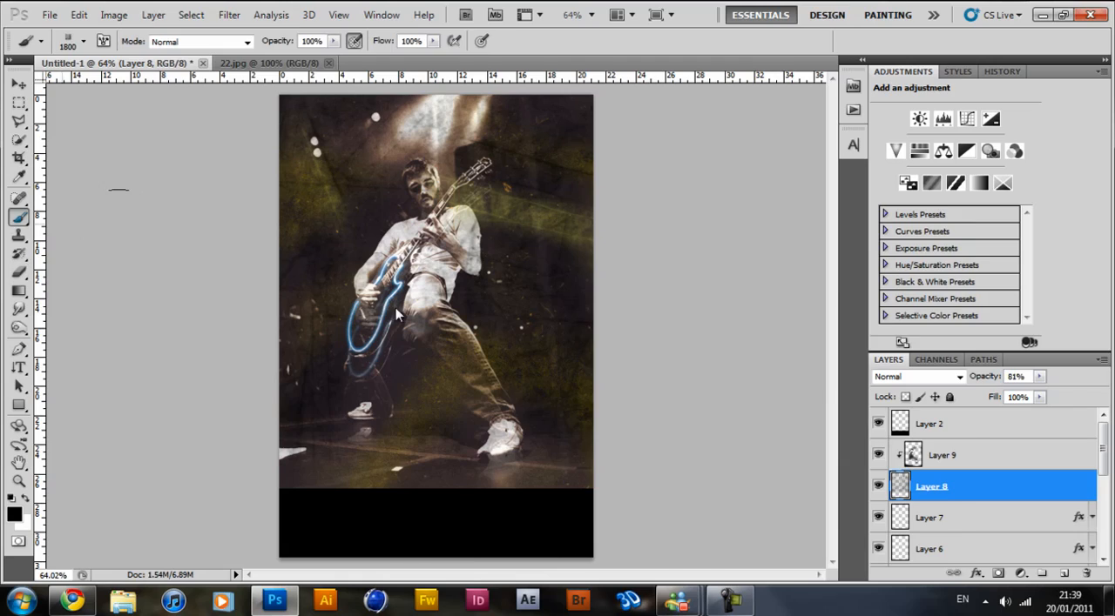
click(274, 601)
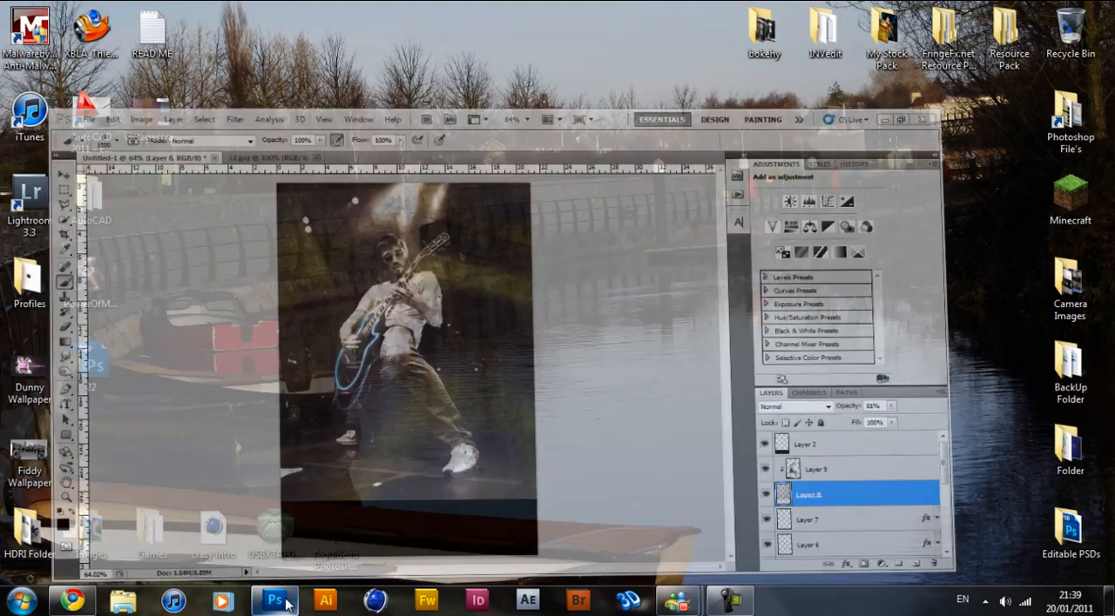
double_click(89, 275)
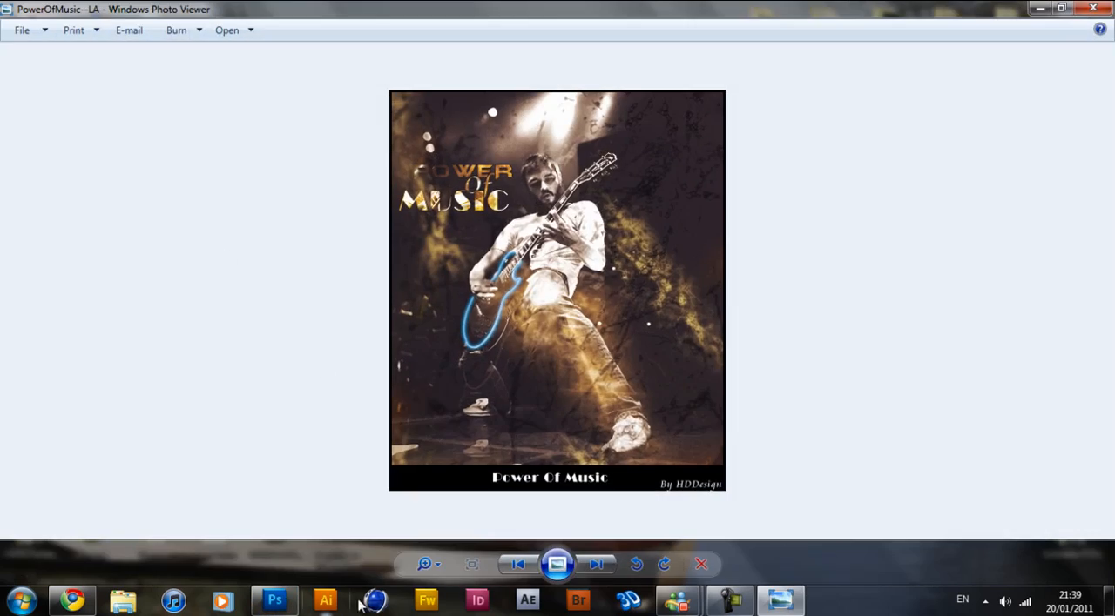
click(277, 601)
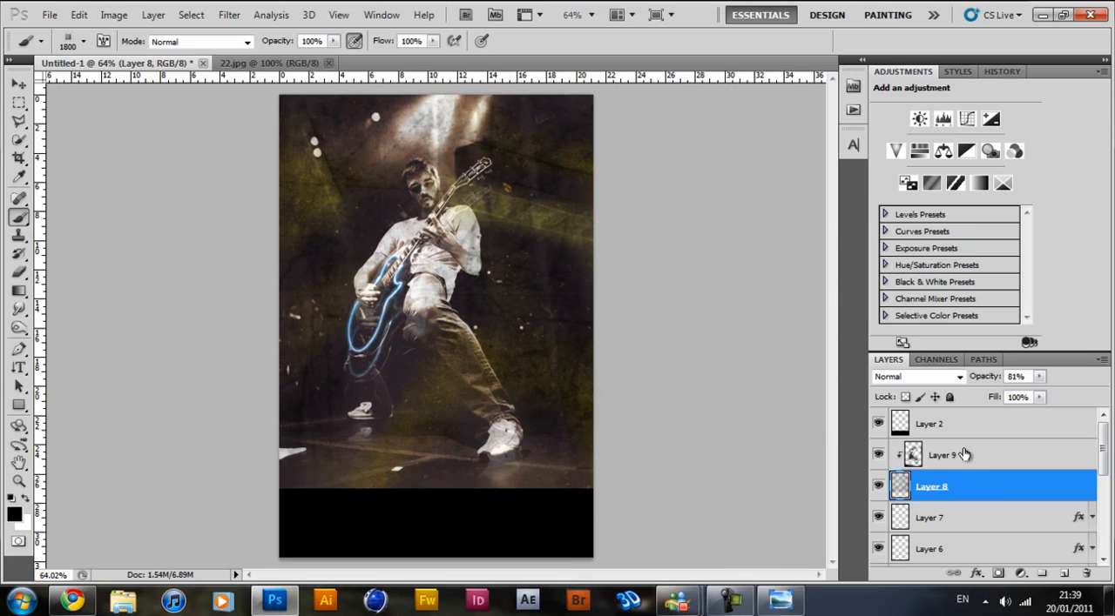
Start a text layer above Layer 9 and set its font to Coolsville.
click(985, 456)
key(t)
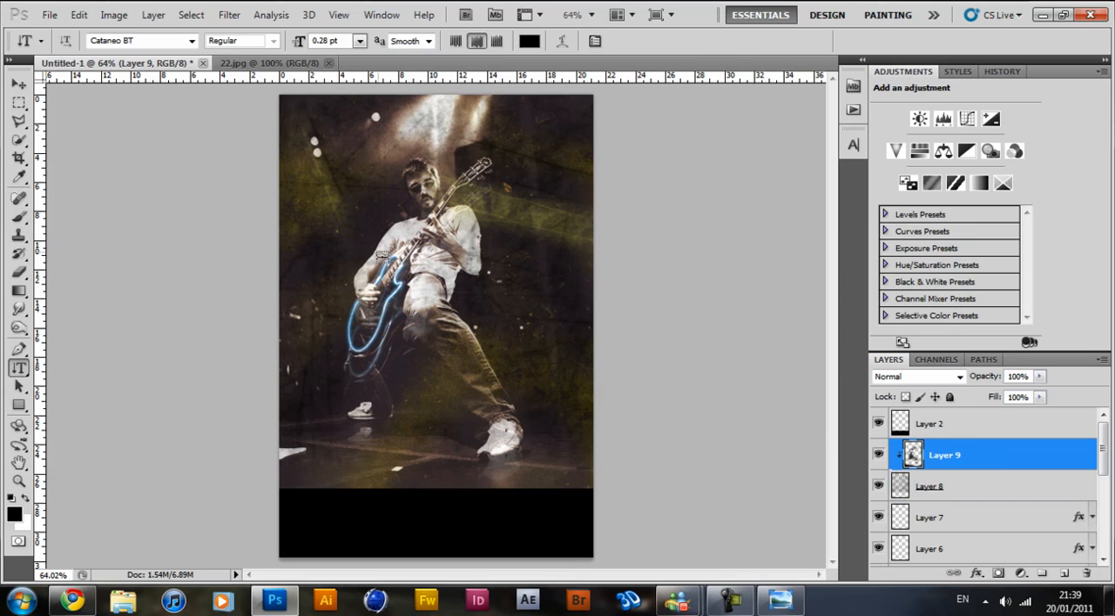
click(327, 195)
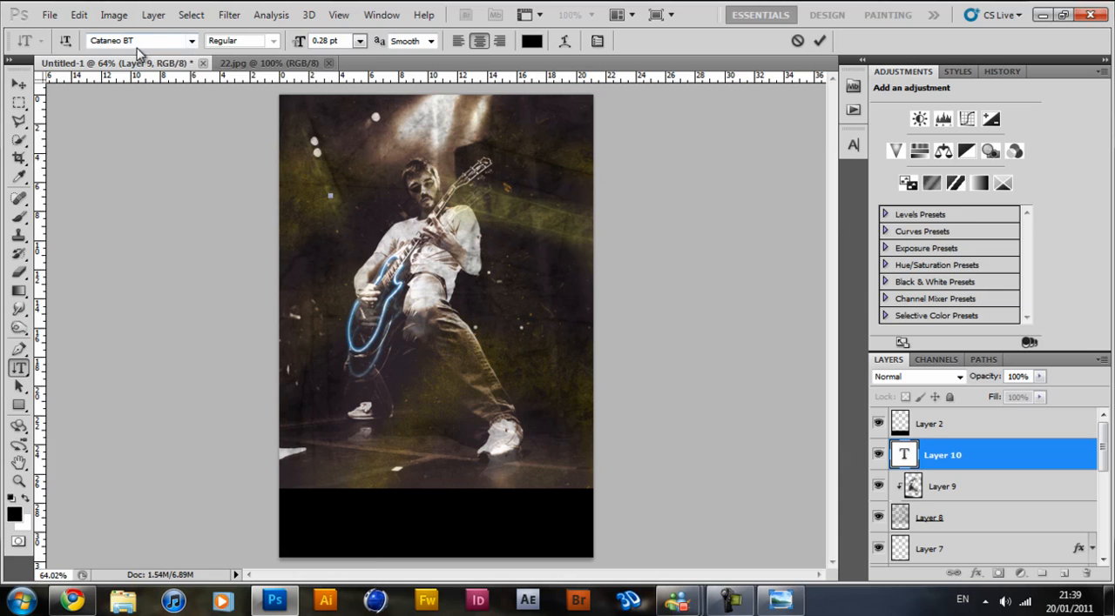
click(190, 41)
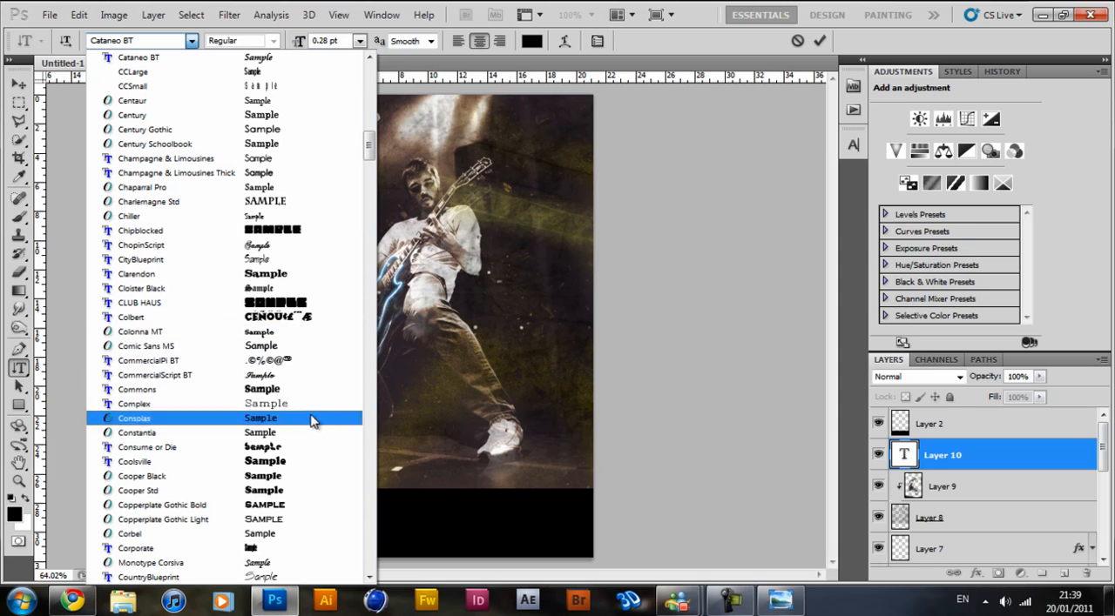
click(303, 462)
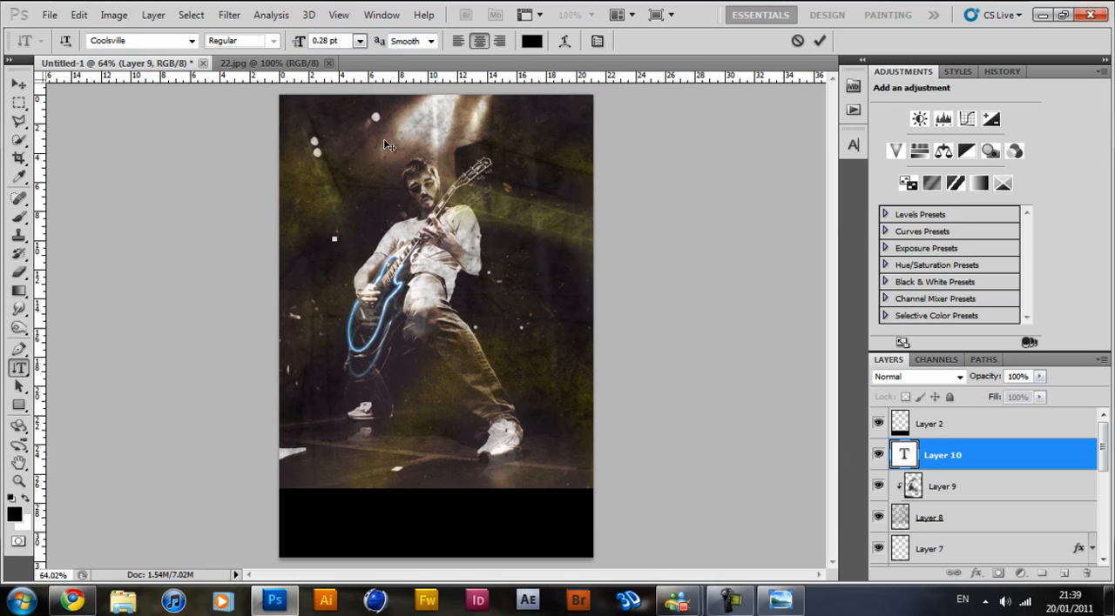
Commit the tiny sample text and delete its layer.
scroll(350, 241, up, 5)
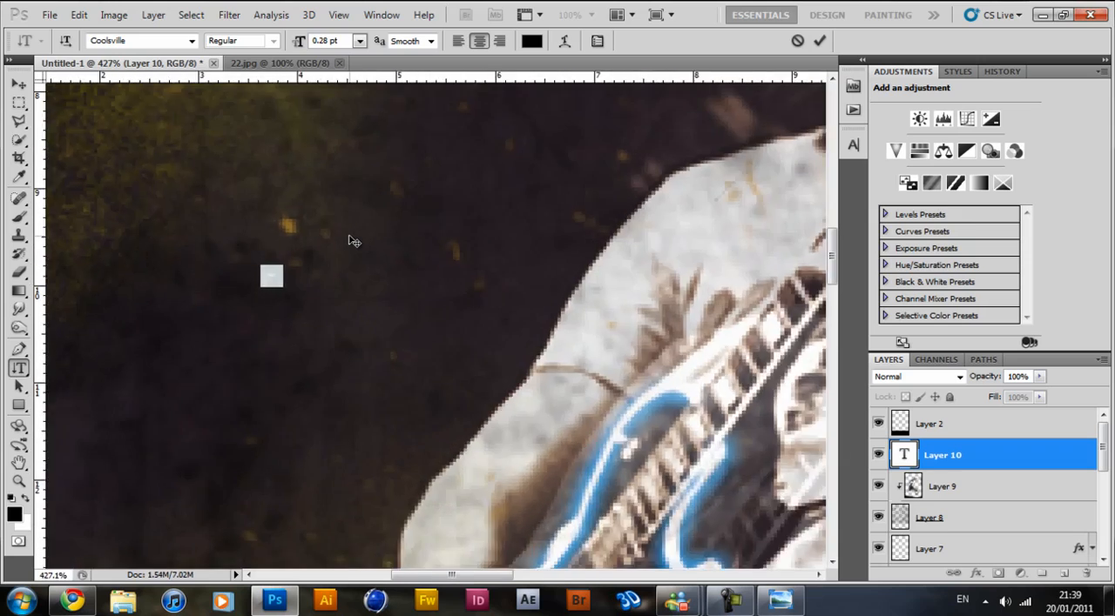
scroll(537, 213, down, 3)
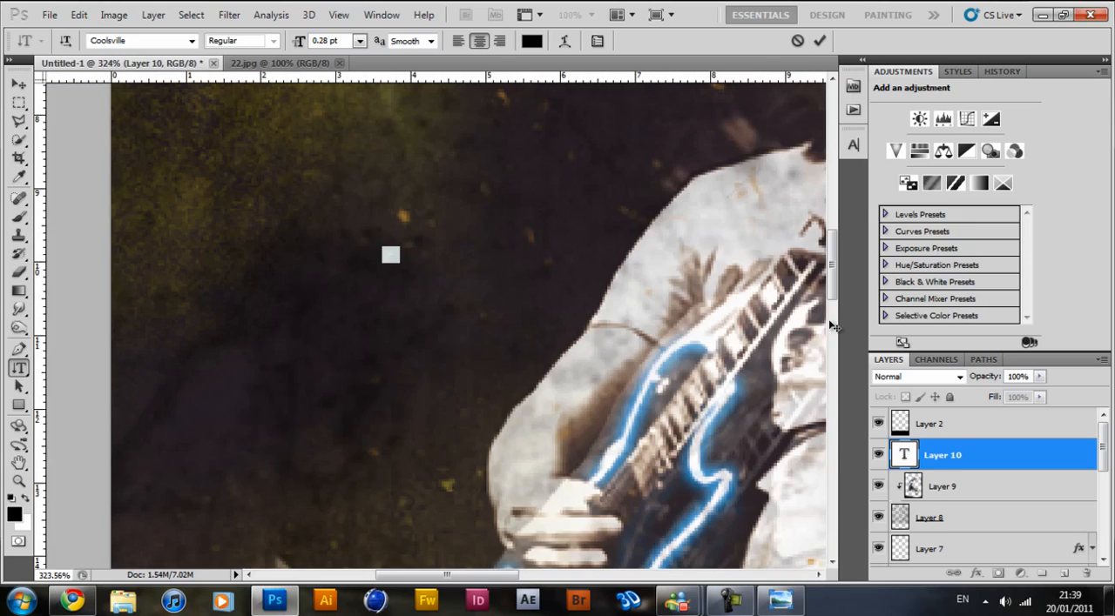
click(815, 42)
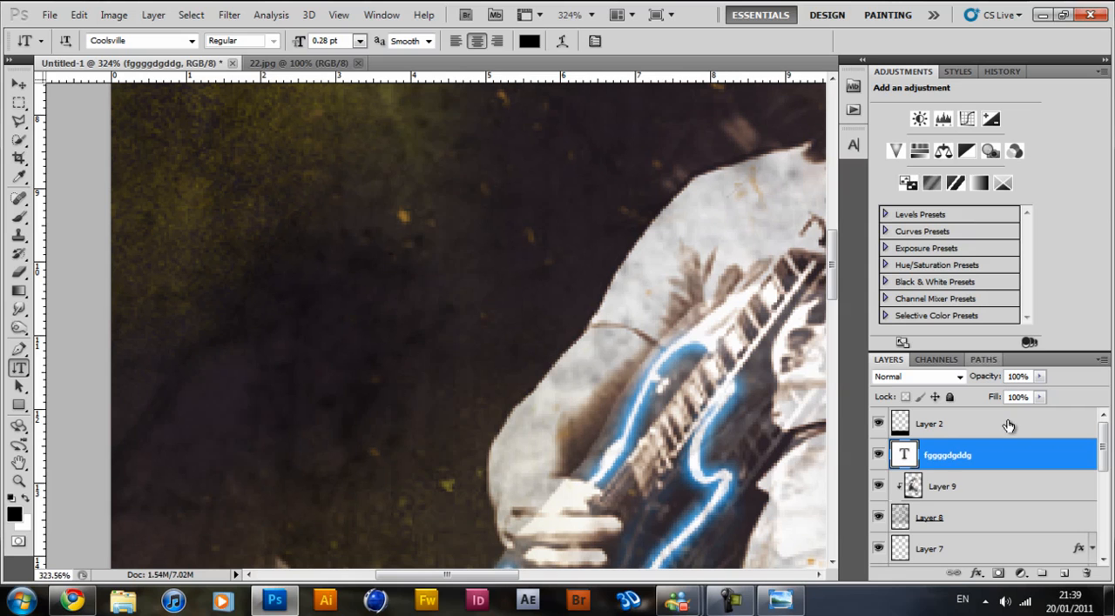
key(Delete)
Add the word "Power" as horizontal 100 pt Coolsville text above Layer 9.
click(303, 232)
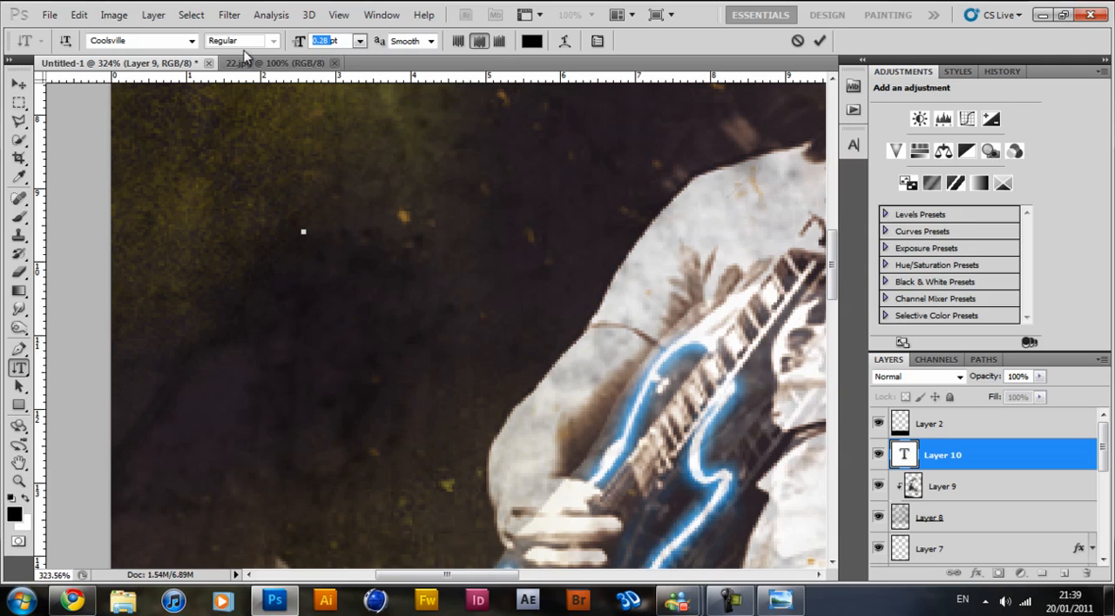
click(65, 41)
text(Power)
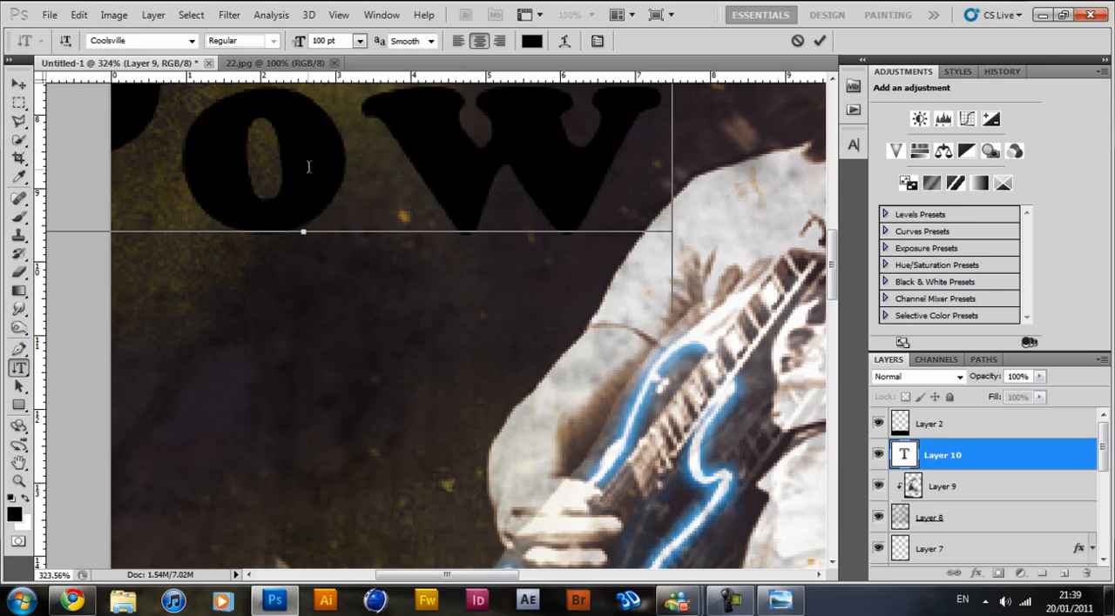
Set the Power text to 60 pt and place it on the poster beside the guitarist's head.
scroll(397, 228, down, 5)
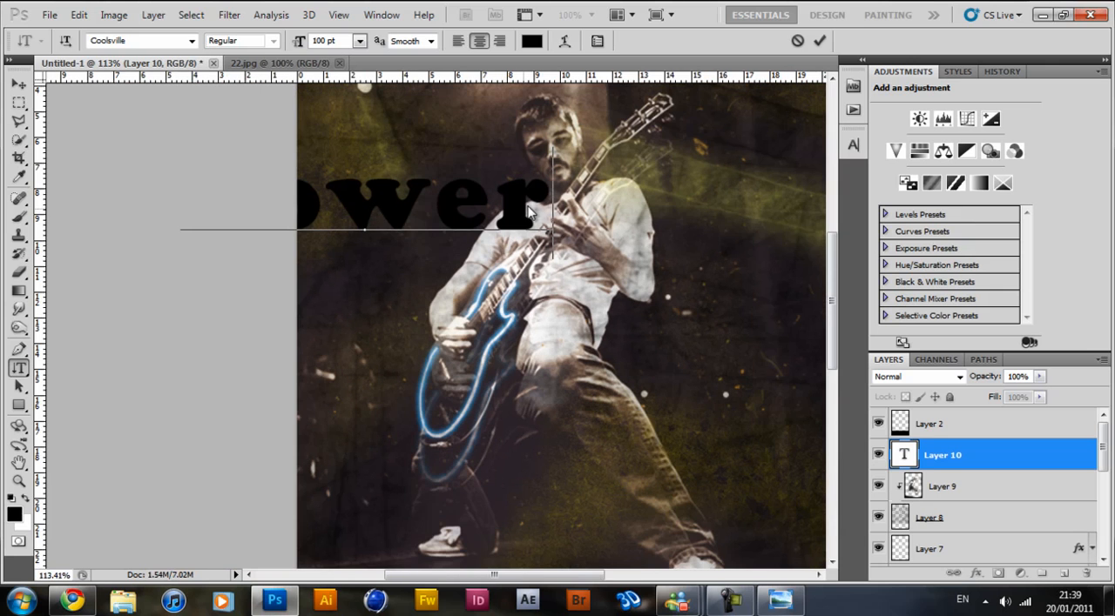
double_click(437, 199)
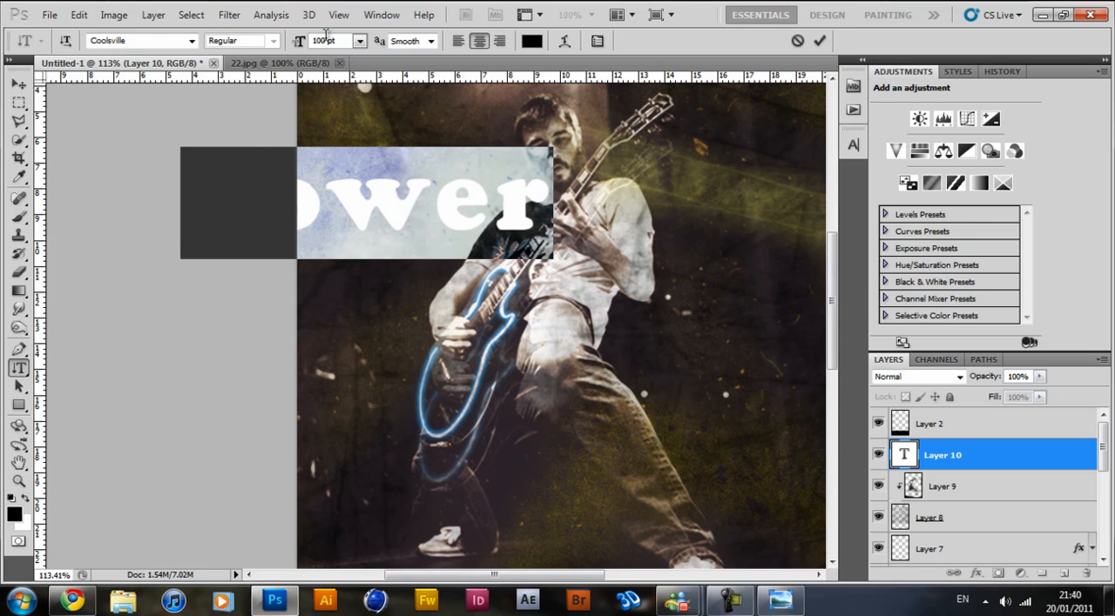
text(60)
drag(401, 331, 440, 264)
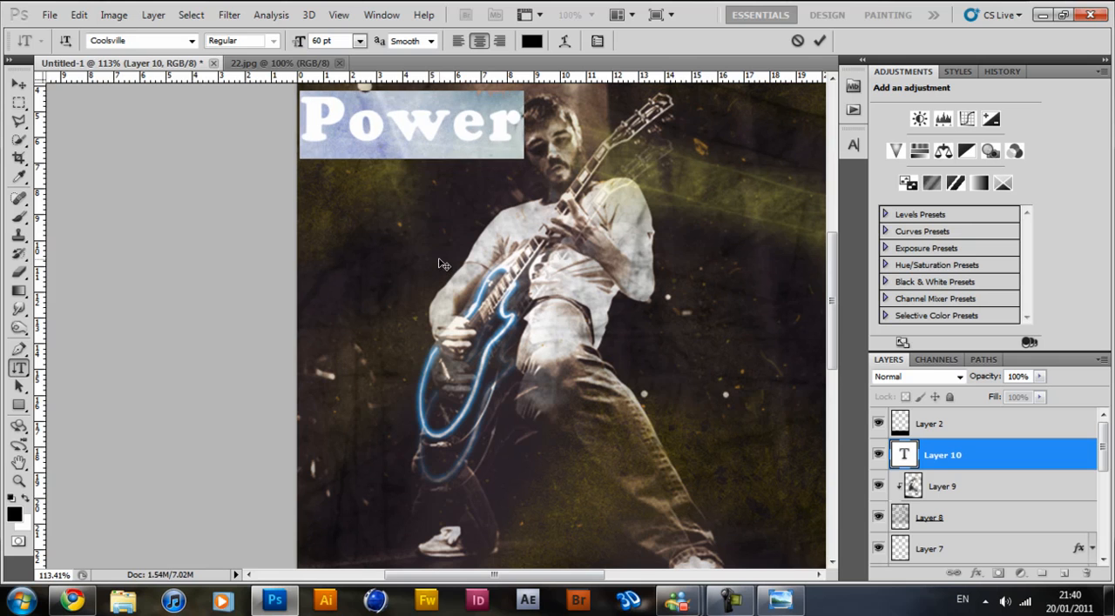
click(819, 40)
Add the word "Of" as a separate horizontal 60 pt text layer just below Power.
click(403, 171)
click(65, 42)
text(o)
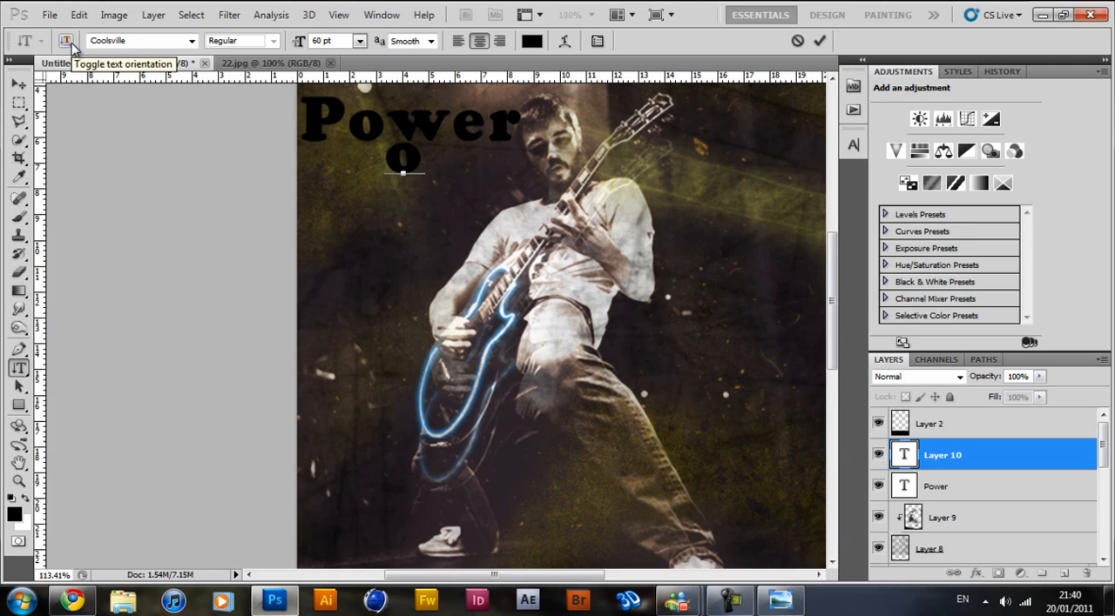
text(df)
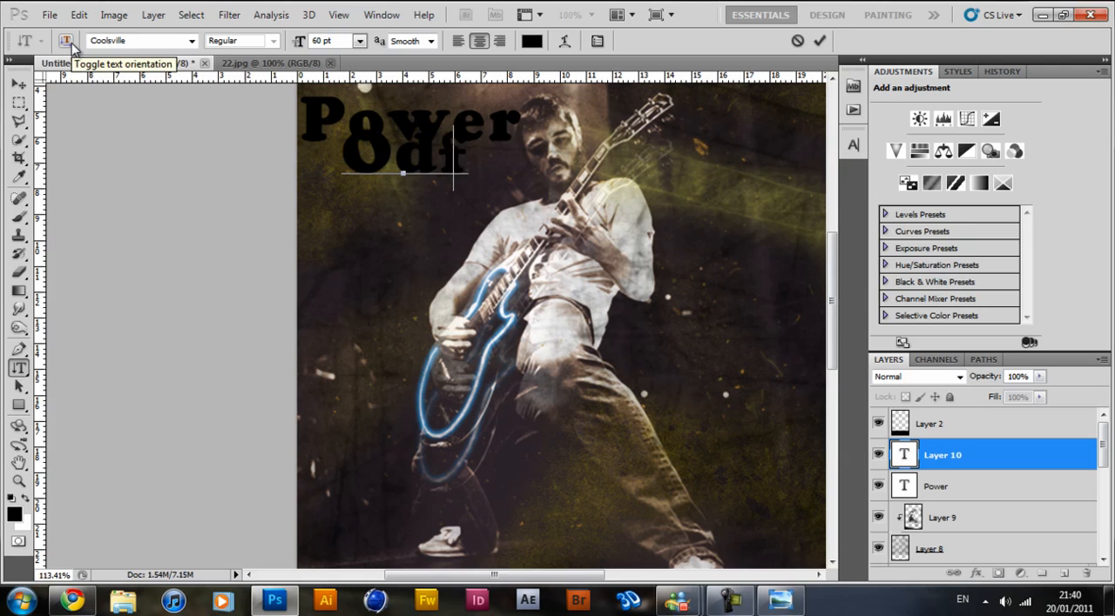
key(BackSpace)
key(BackSpace)
text(f)
drag(510, 191, 538, 191)
click(821, 41)
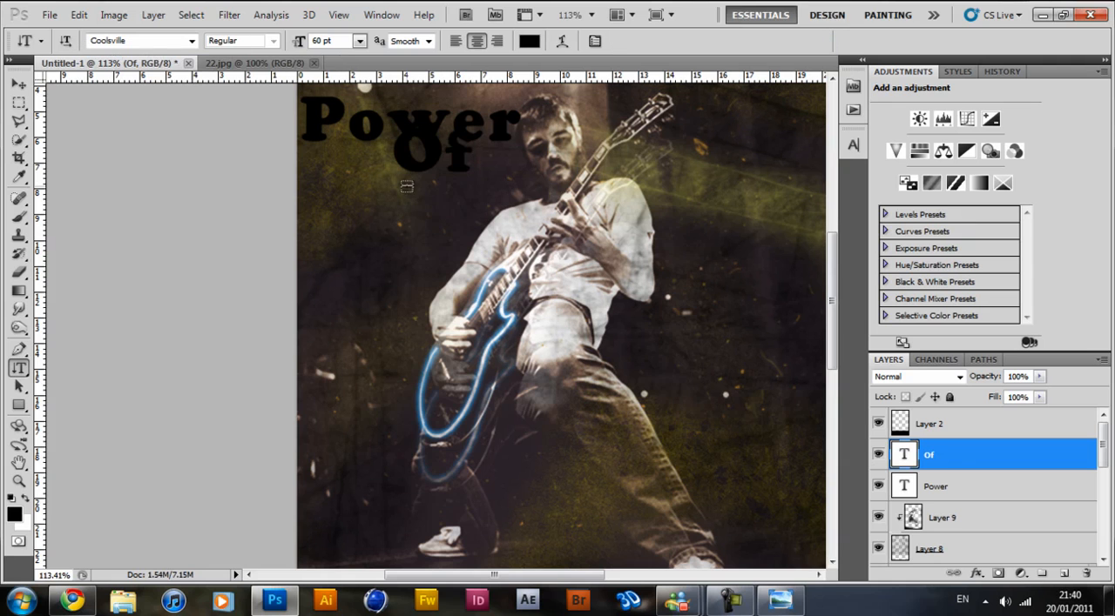
Add the word "Music" as a separate horizontal 60 pt text layer below Of, under Power.
click(67, 41)
text(Mus)
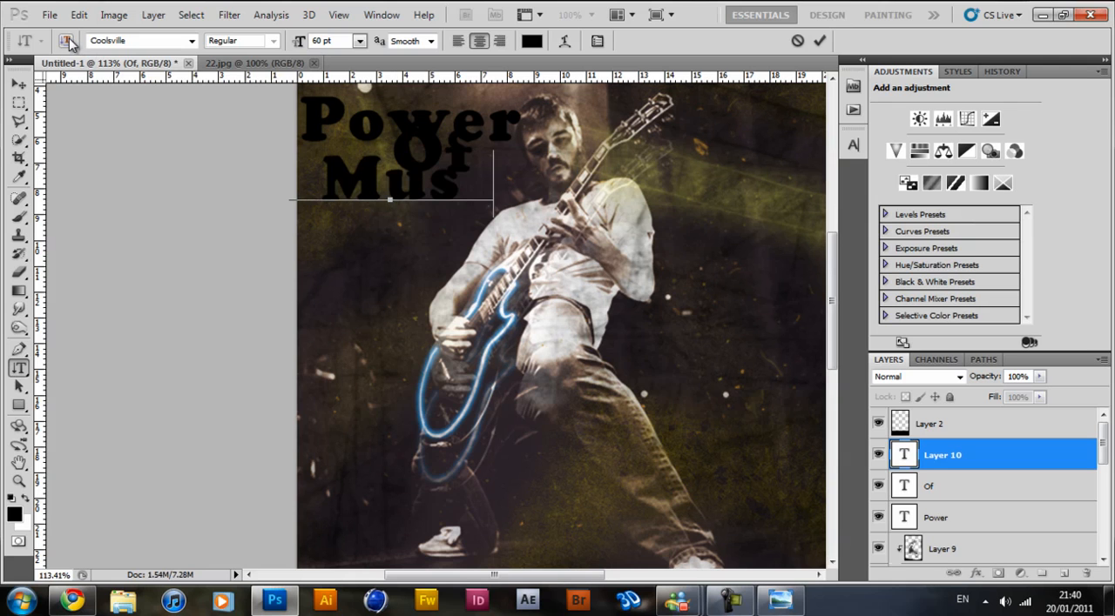
text(ic)
drag(459, 288, 477, 286)
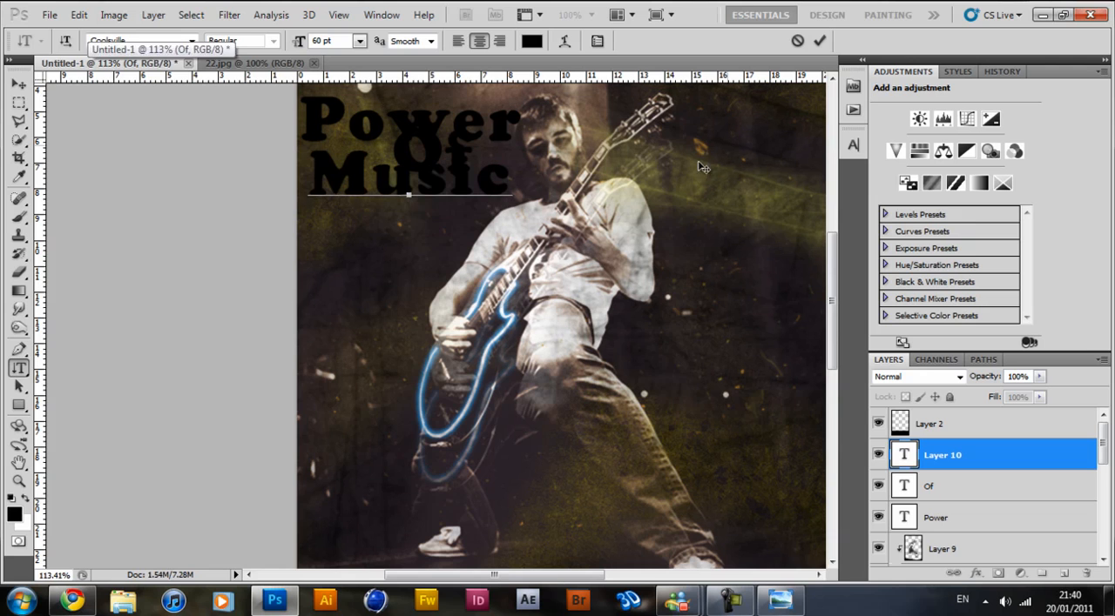
click(820, 41)
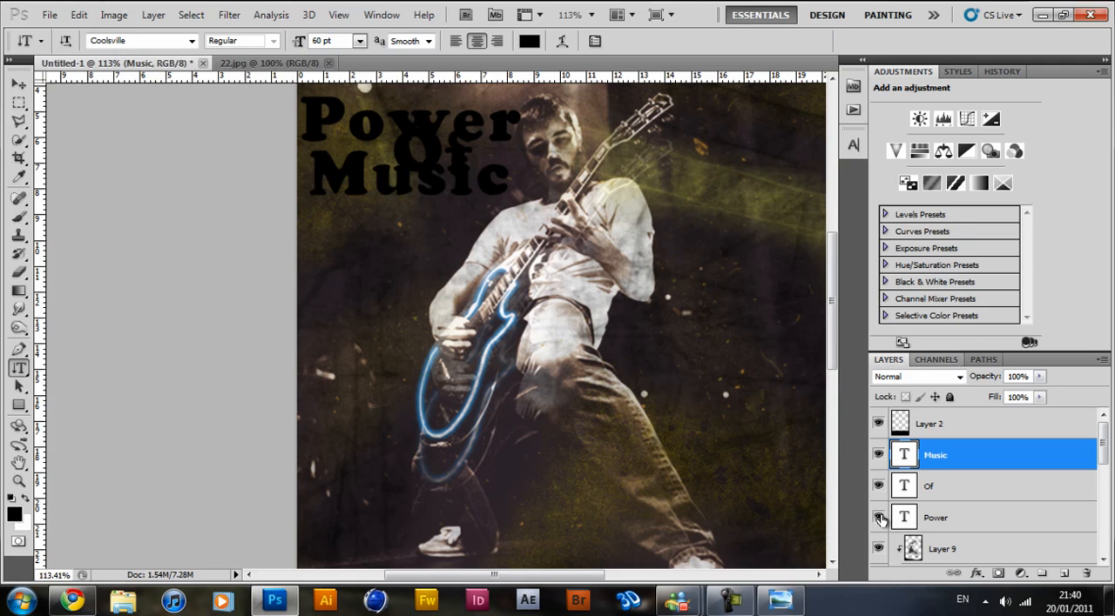
Hide the Music, Of and Power text layers and create a new layer above Layer 9.
click(879, 457)
click(984, 547)
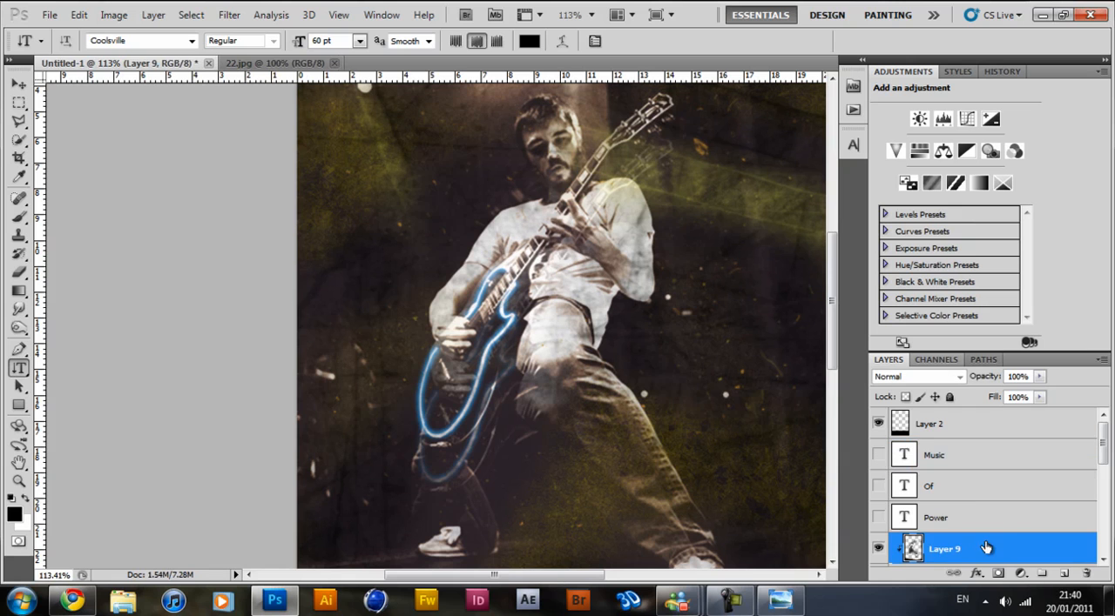
click(1065, 574)
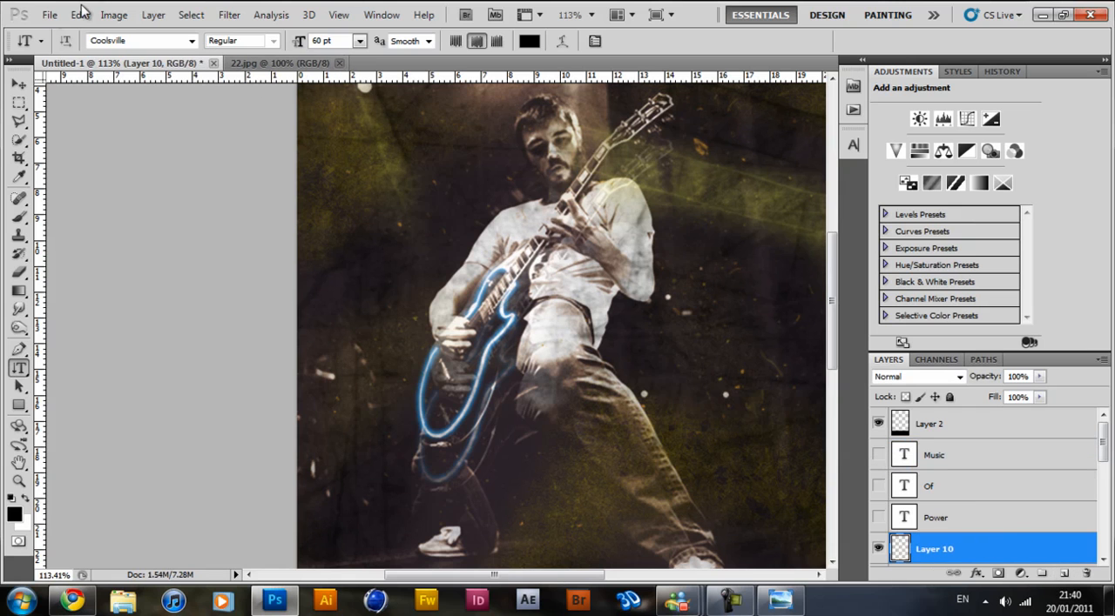
Fill Layer 10 with the merged poster image using Apply Image, Multiply blending and 100% opacity.
click(114, 15)
click(169, 241)
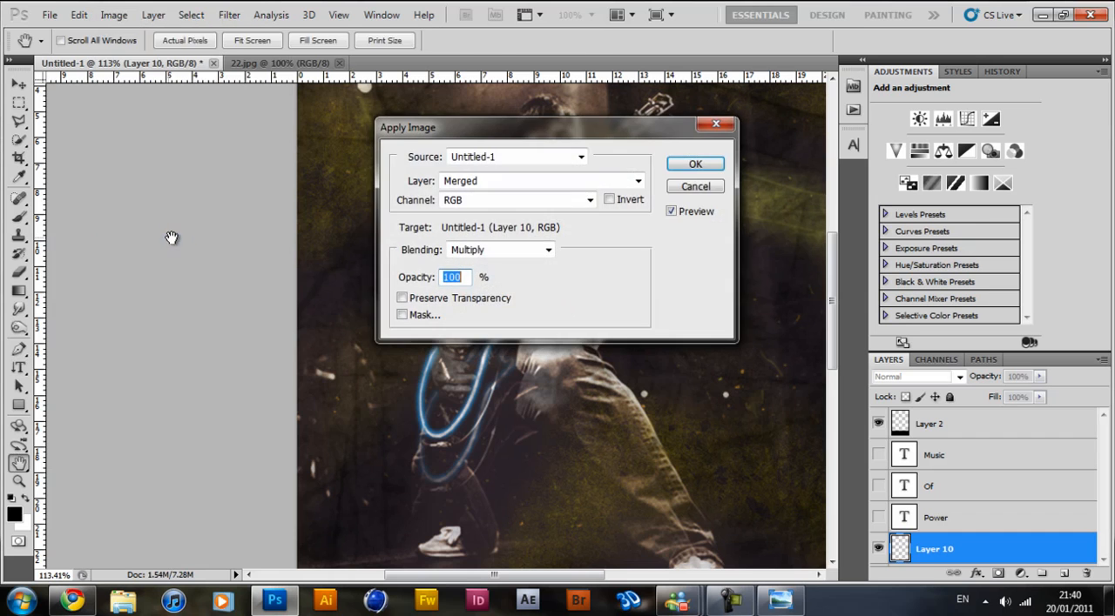
key(Return)
Clip Layer 10 to the visible Power text and shift its image inside the letters.
drag(1082, 542, 912, 521)
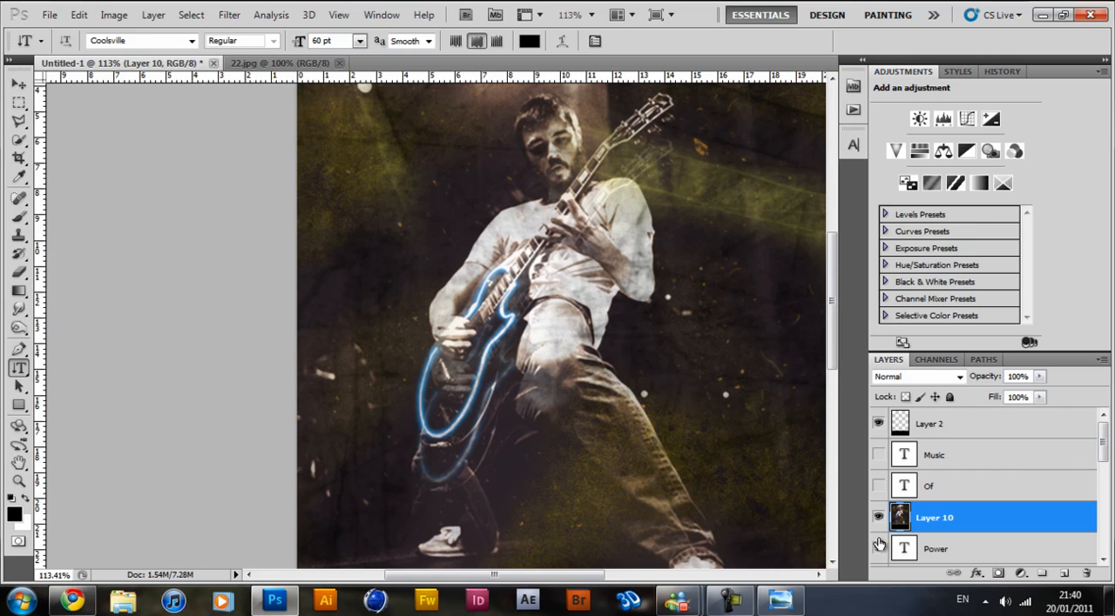
click(984, 550)
scroll(535, 267, up, 5)
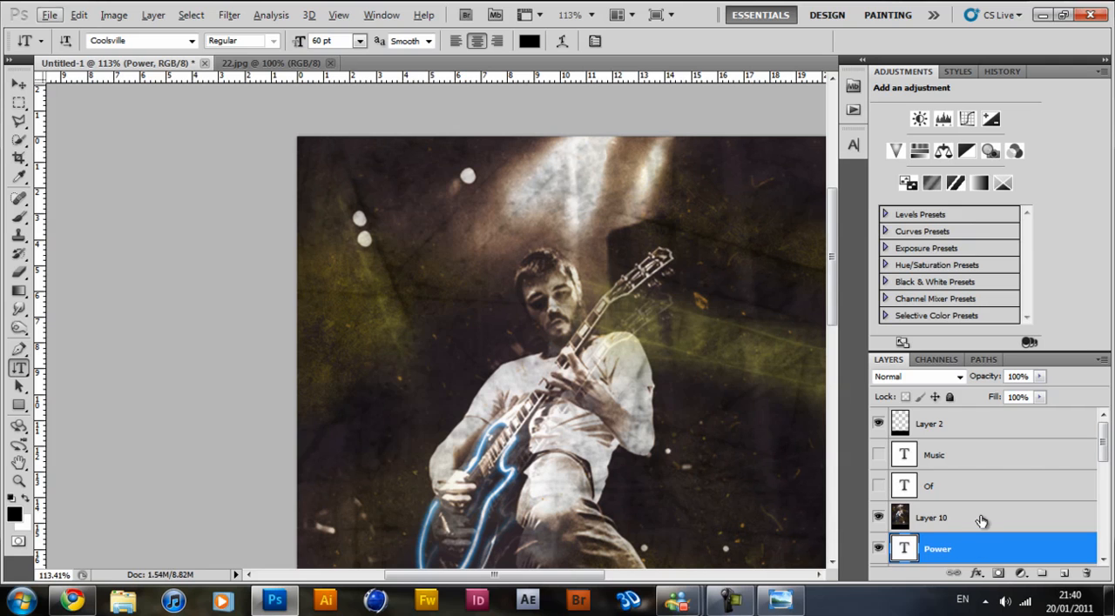
click(981, 521)
alt+click(992, 534)
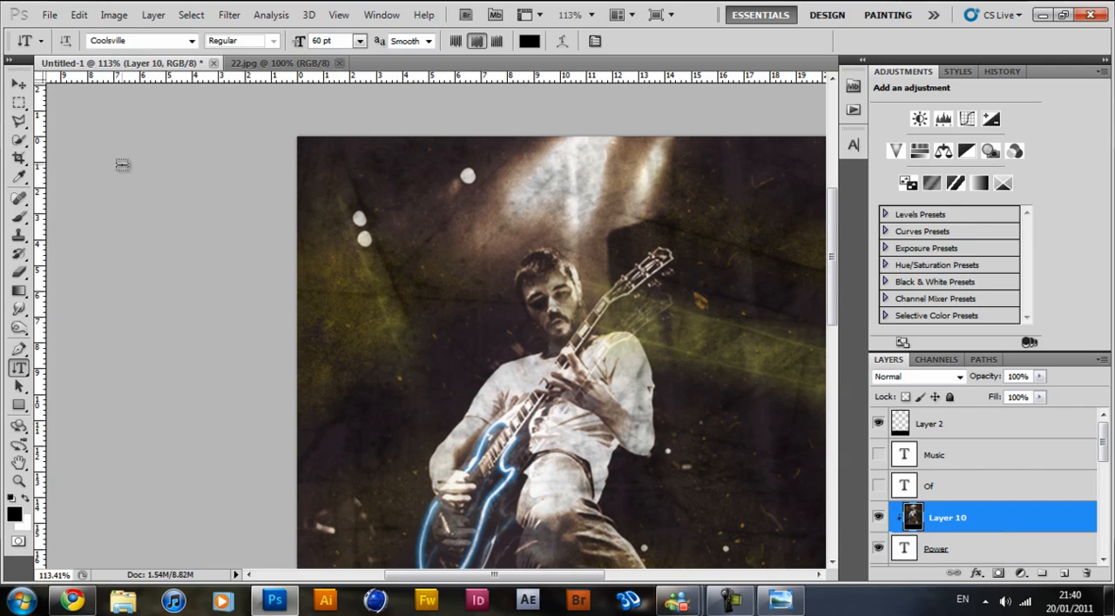
click(24, 83)
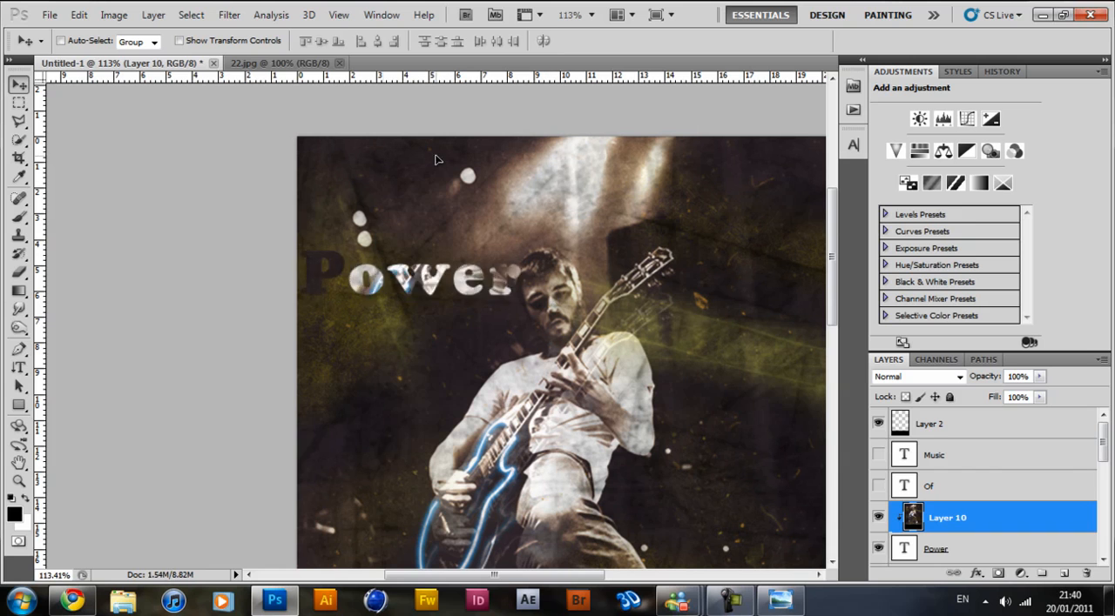
drag(336, 121, 314, 263)
Duplicate Layer 10, clip the copy to the visible Of text and shift its image so light areas fill the letters.
drag(1013, 520, 1064, 574)
click(877, 486)
drag(952, 520, 968, 503)
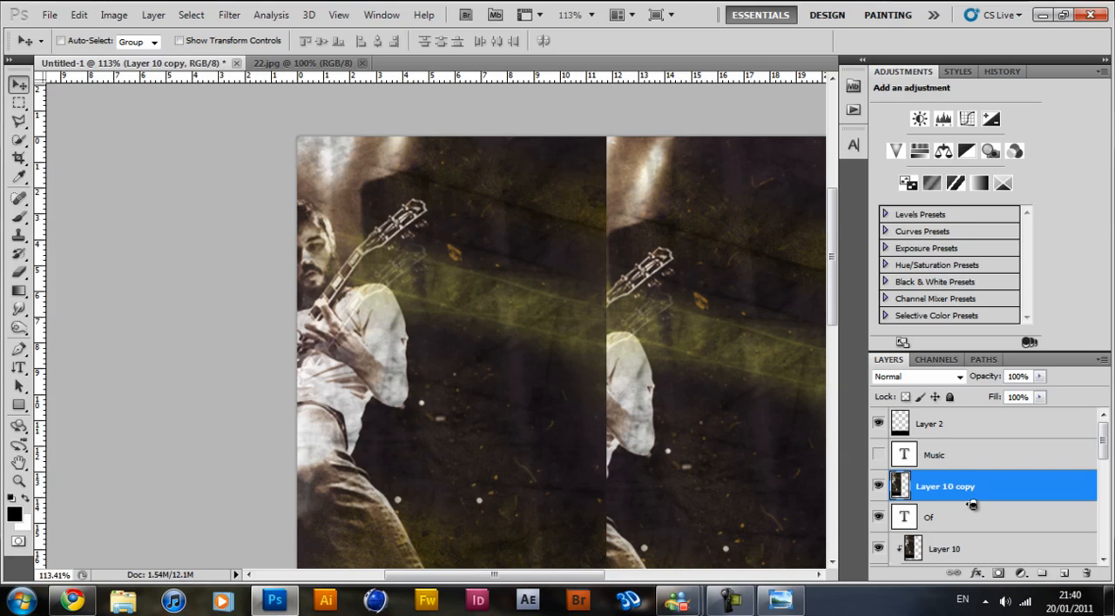
alt+click(970, 502)
drag(395, 238, 452, 165)
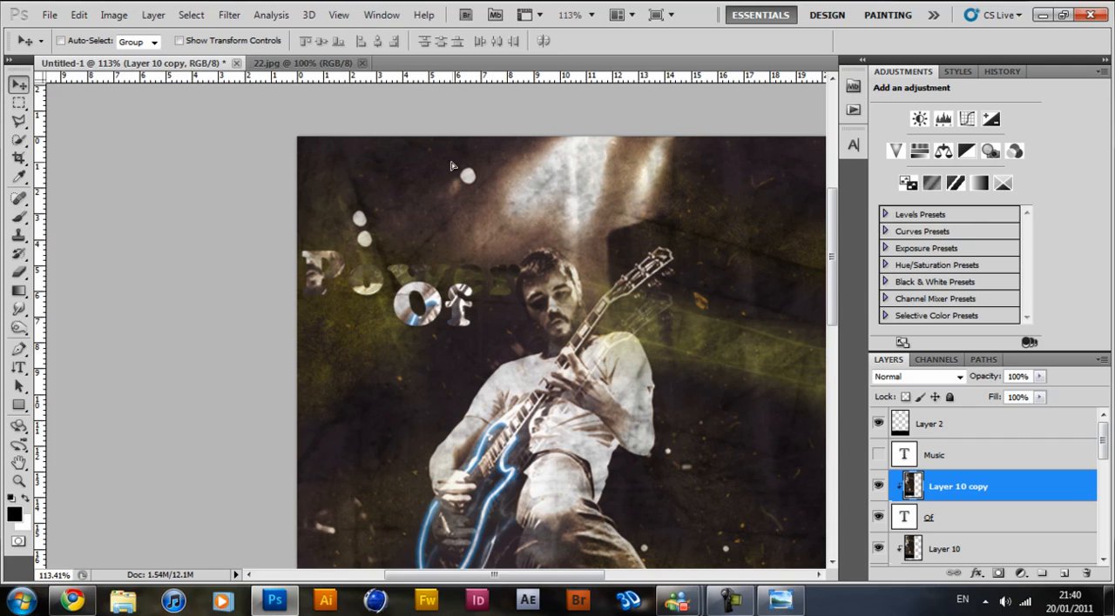
Show the Music text, clip a second copy of the poster image to it and reposition that image inside the letters.
click(988, 453)
click(879, 454)
drag(1005, 489, 971, 448)
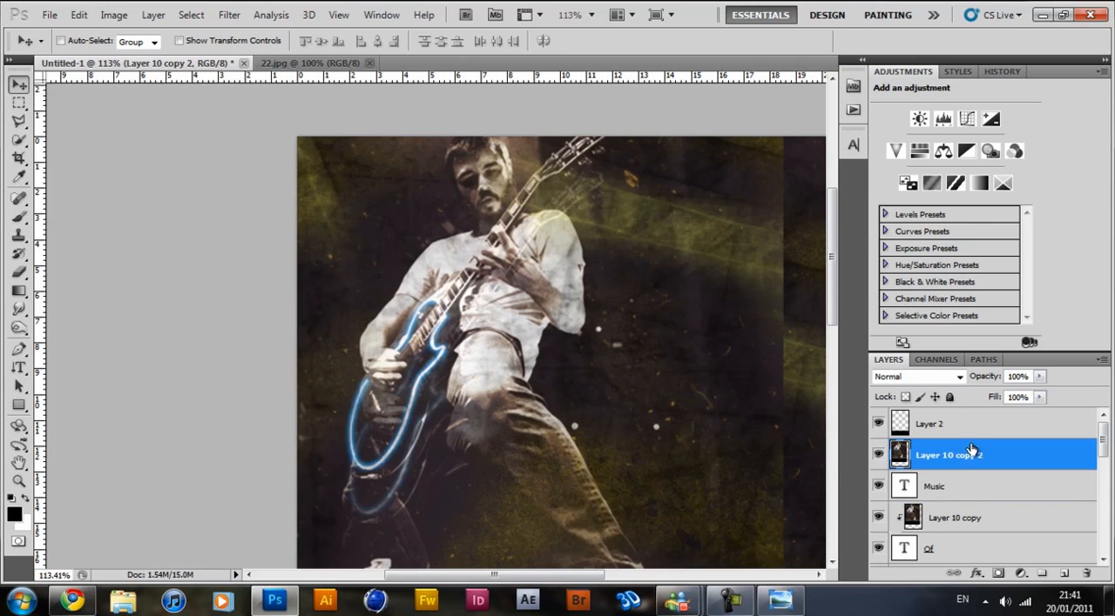
alt+click(974, 471)
drag(370, 263, 336, 335)
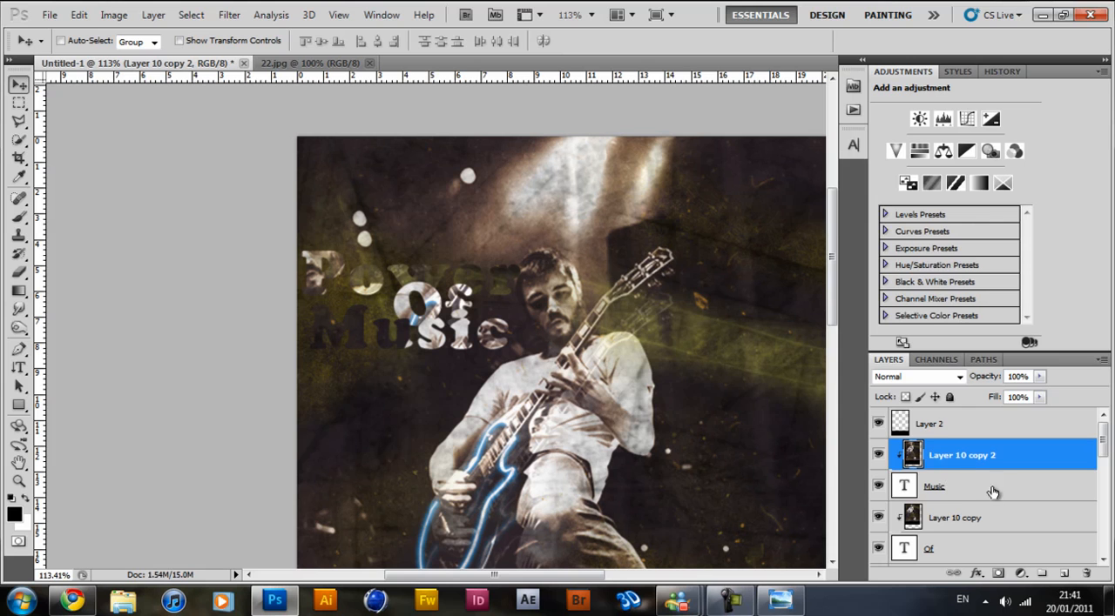
Add a black 1 px outside stroke to the Music text layer.
right_click(992, 493)
click(697, 110)
click(636, 323)
click(658, 323)
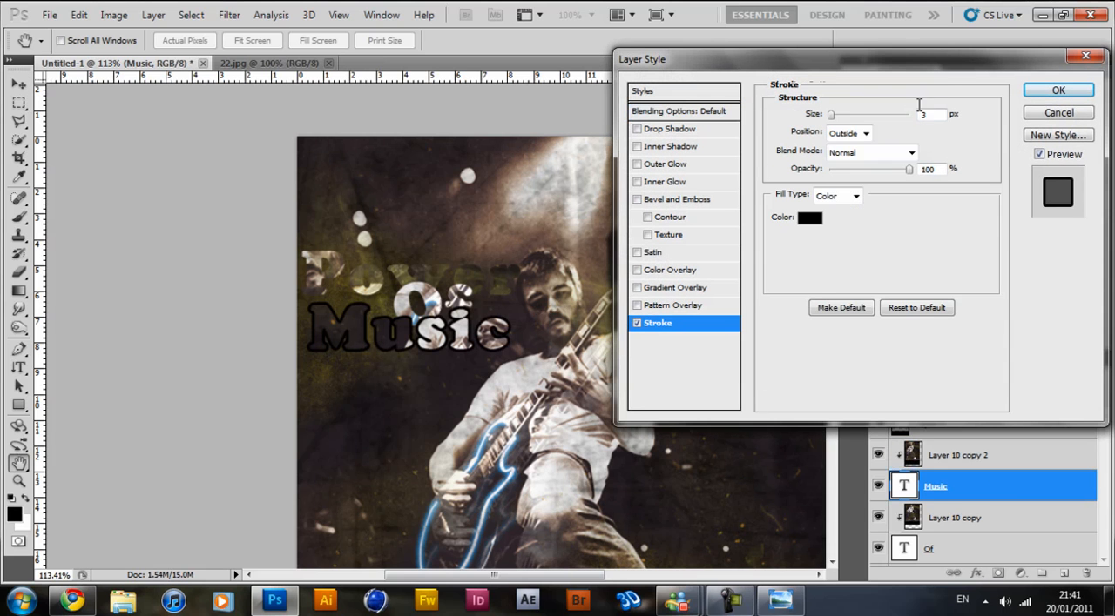
text(1)
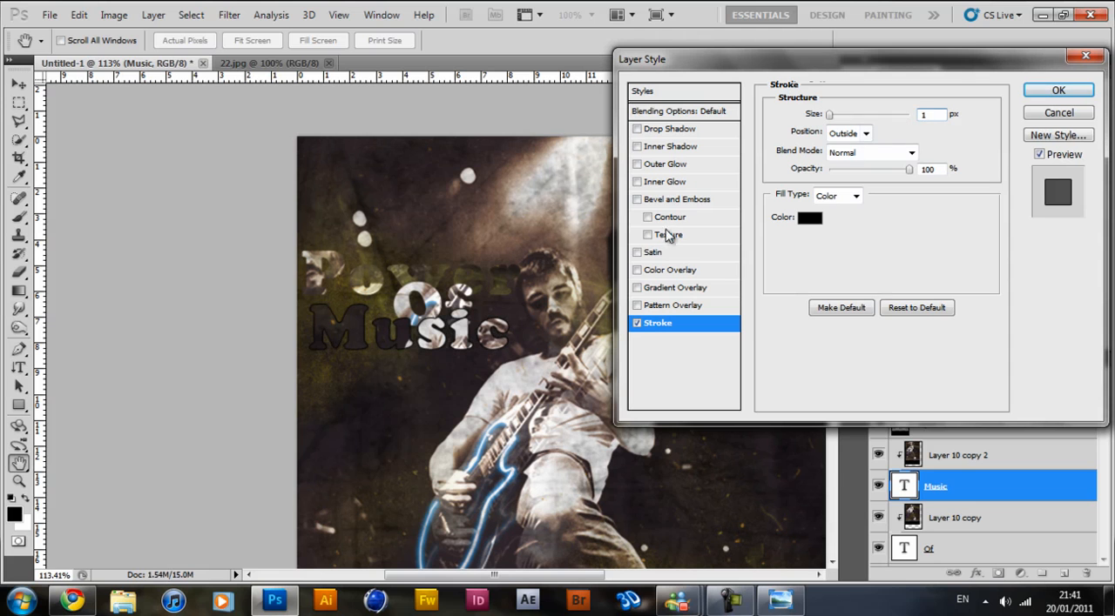
click(637, 270)
click(671, 270)
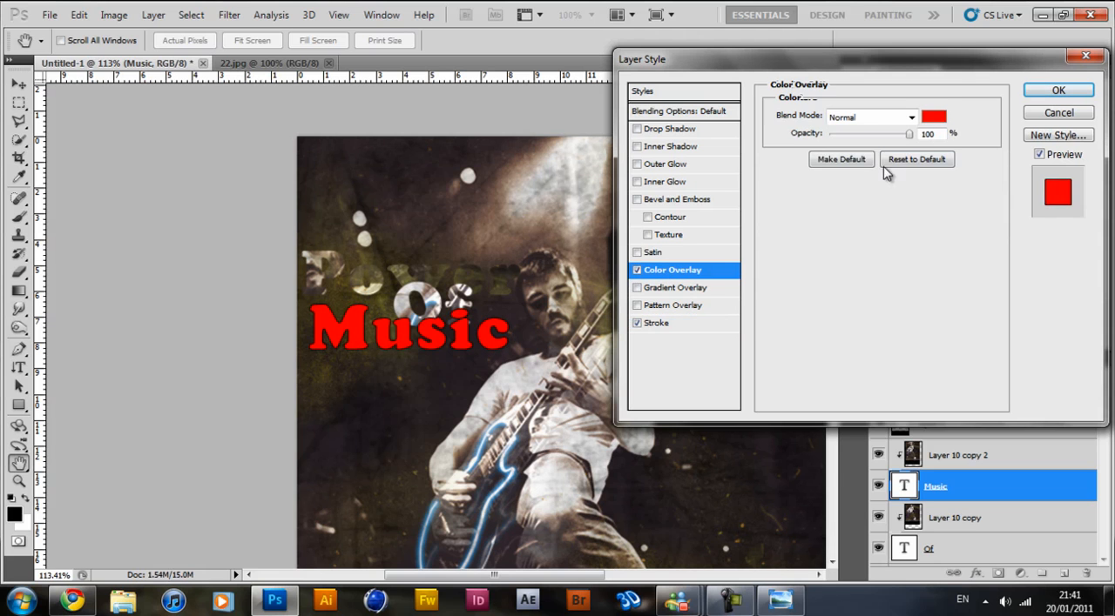
click(637, 270)
Add a gradient overlay to the Music text layer and colour the gradient's starting stop bright yellow.
click(662, 288)
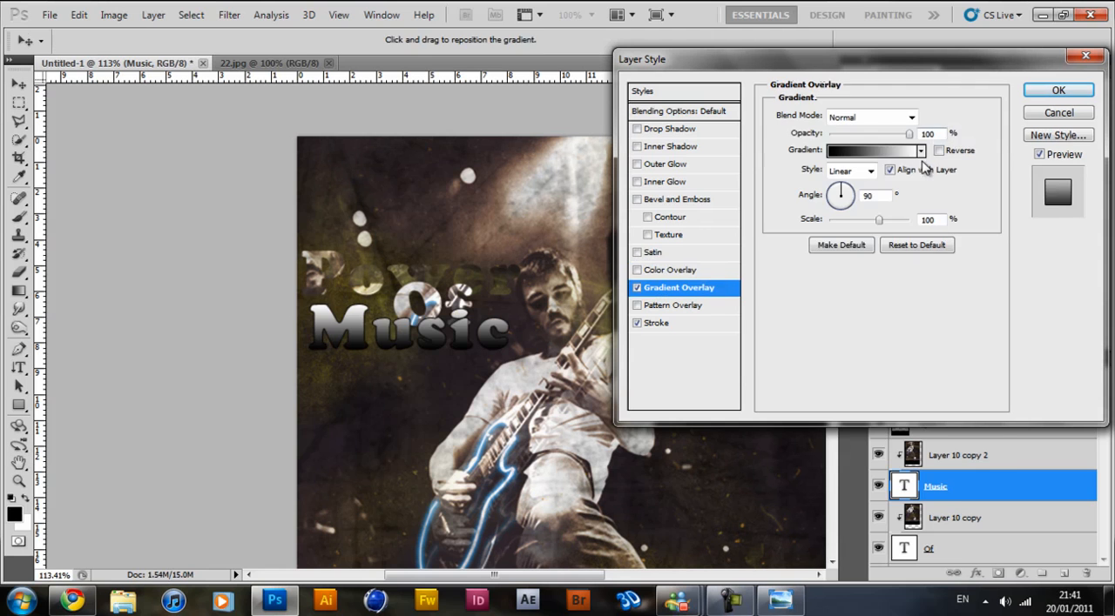
click(886, 155)
click(669, 367)
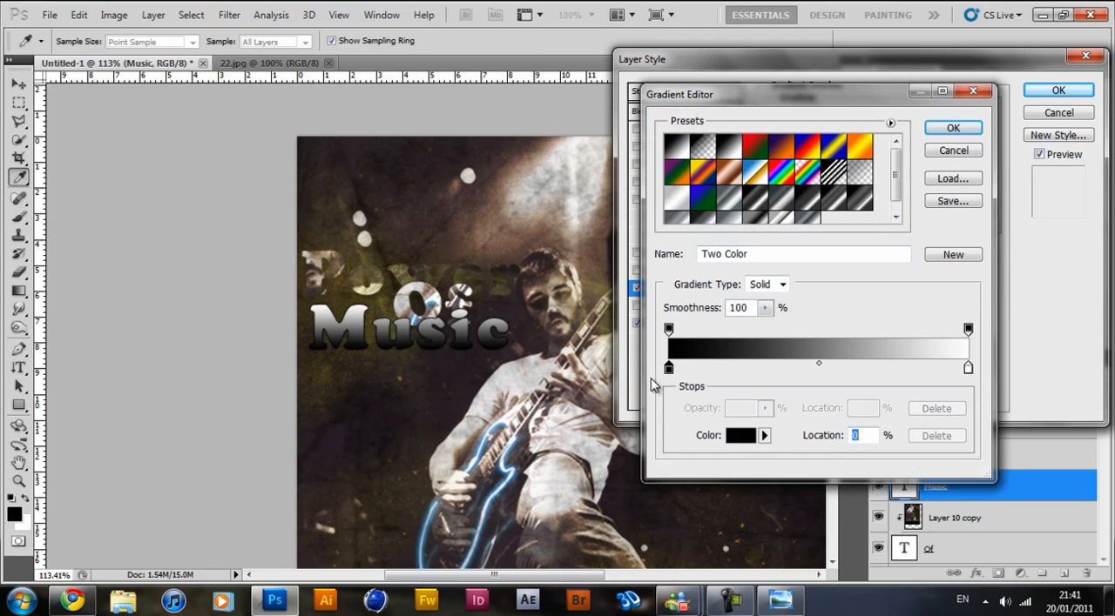
click(742, 435)
click(923, 215)
click(902, 50)
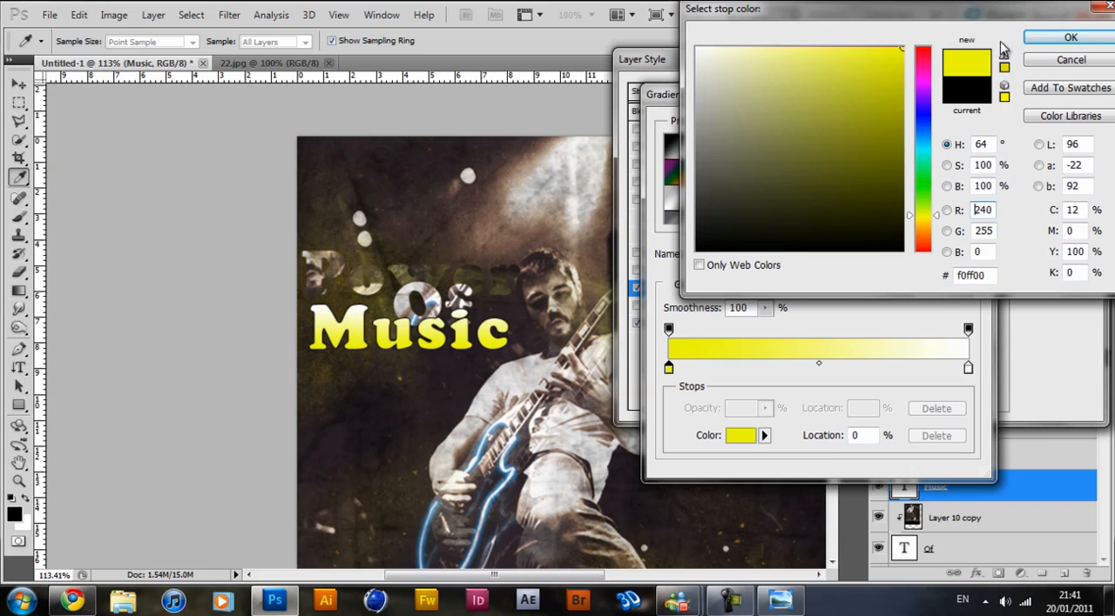
Colour the ending stop of the Music text's overlay gradient golden orange and accept the gradient.
click(968, 369)
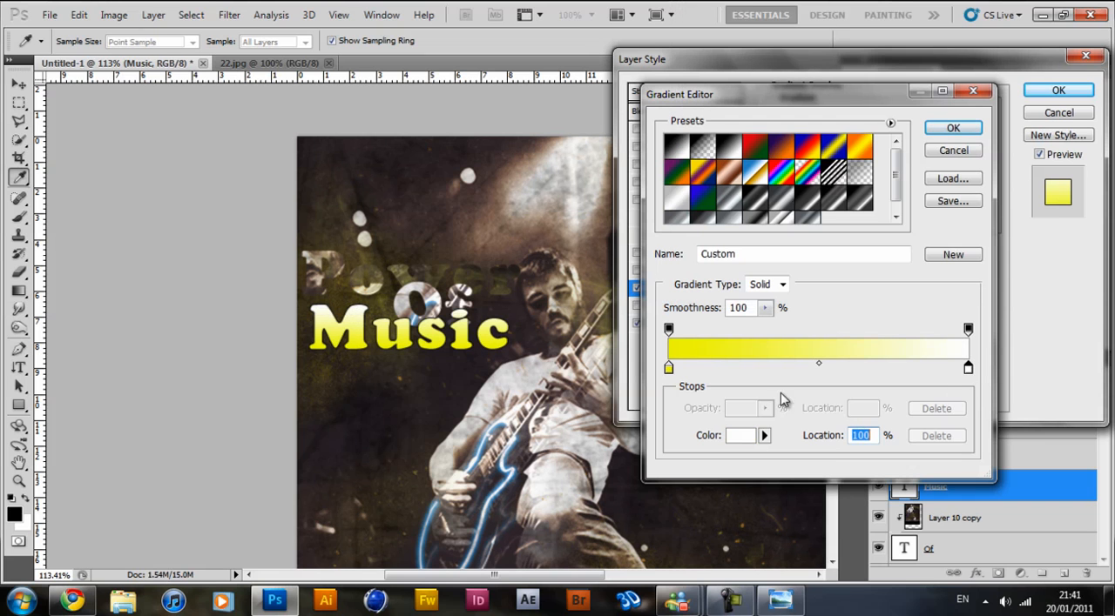
click(741, 435)
drag(928, 230, 930, 225)
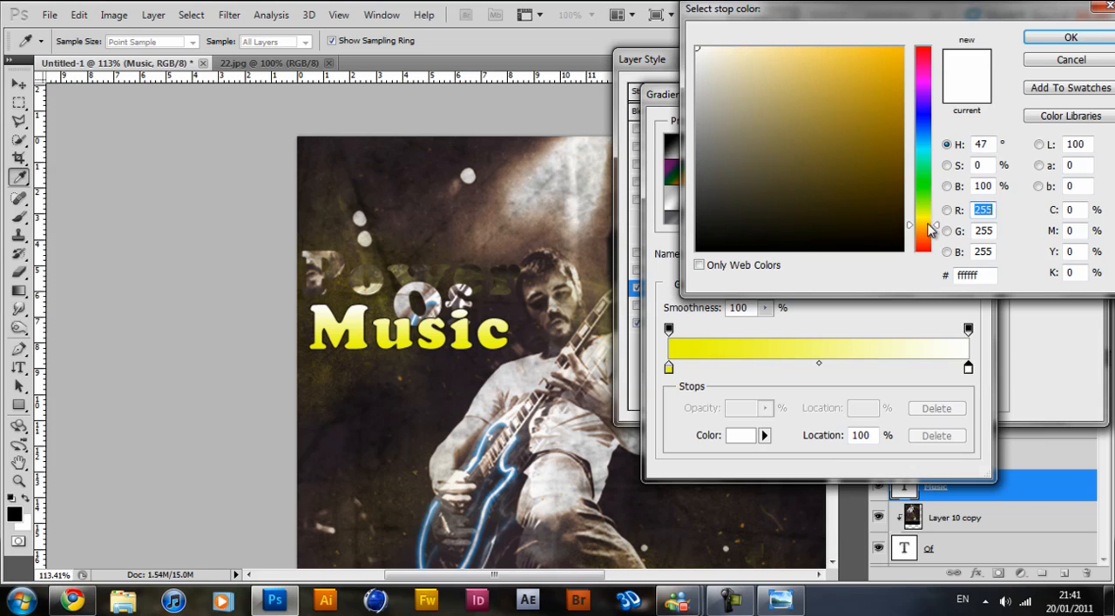
click(1031, 39)
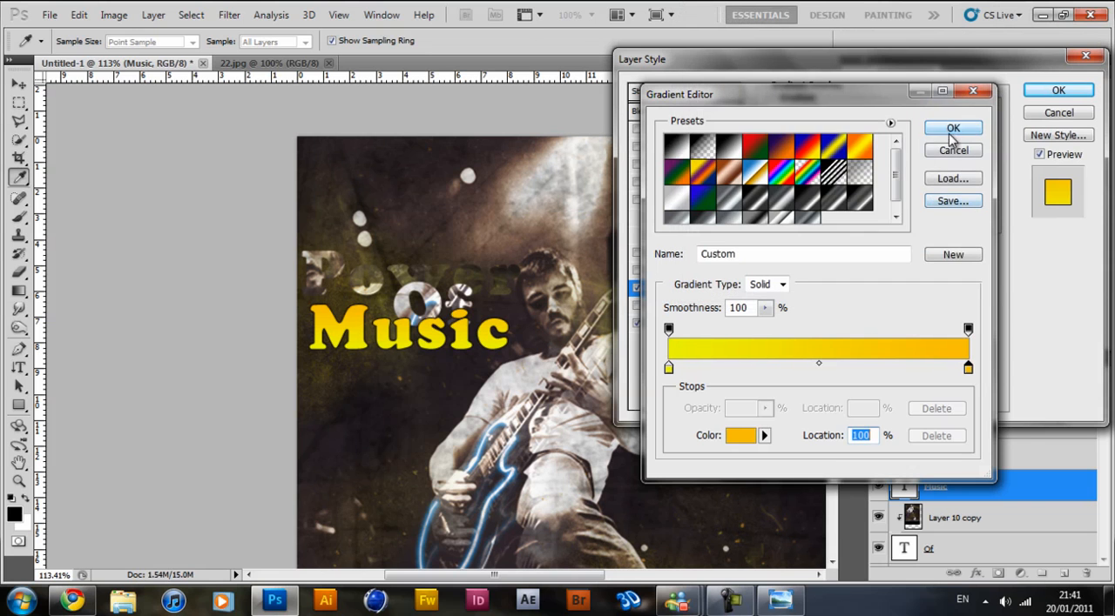
click(952, 131)
Set the Music text's gradient overlay to Color blend mode with about 39% opacity and apply the layer style.
click(912, 118)
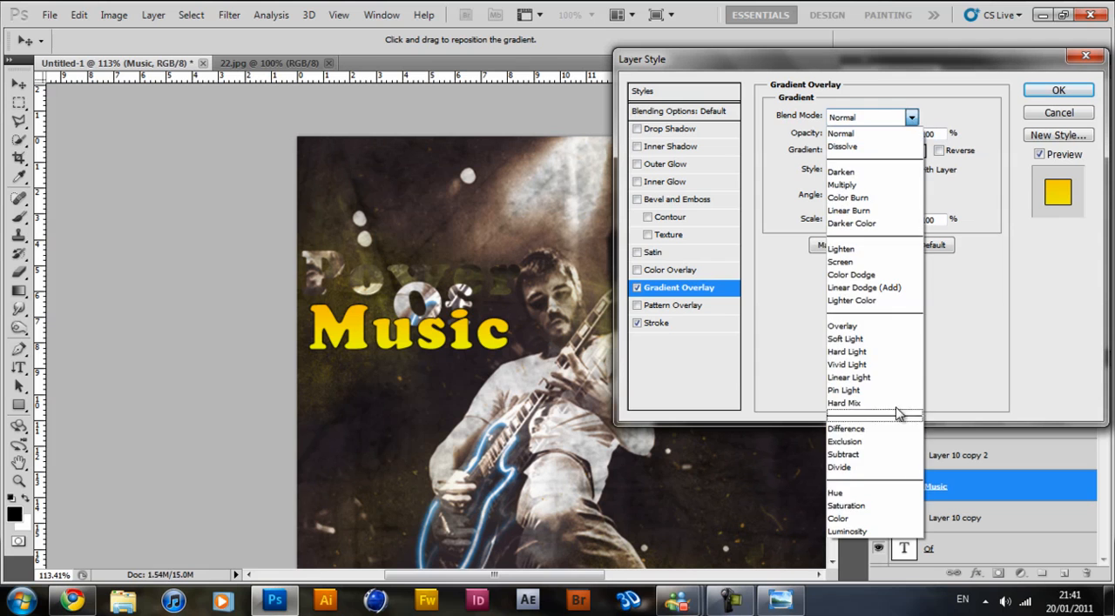
click(871, 515)
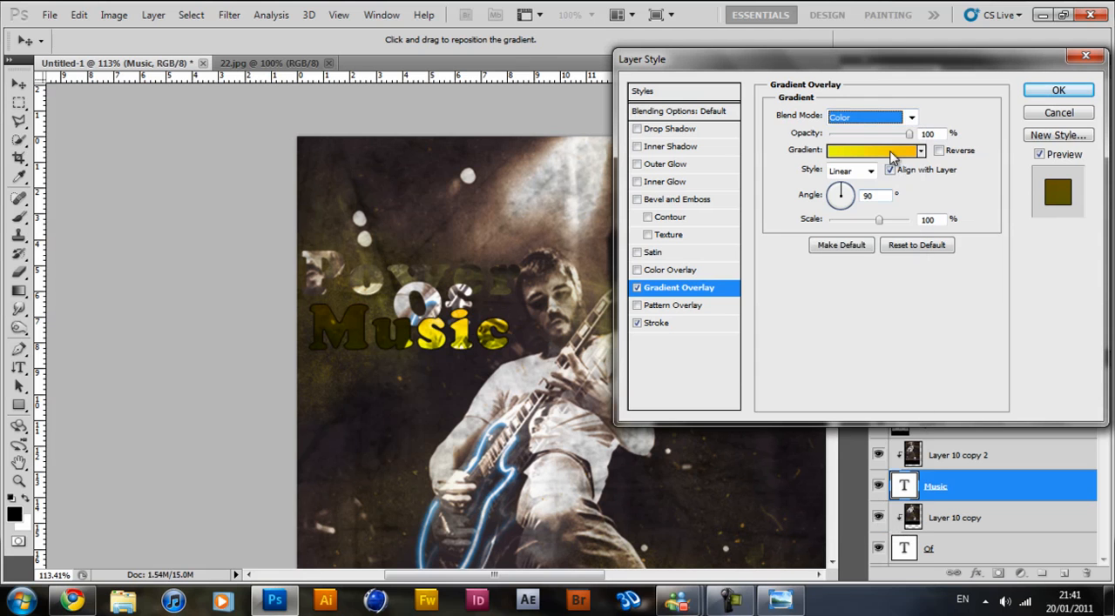
drag(906, 135, 862, 139)
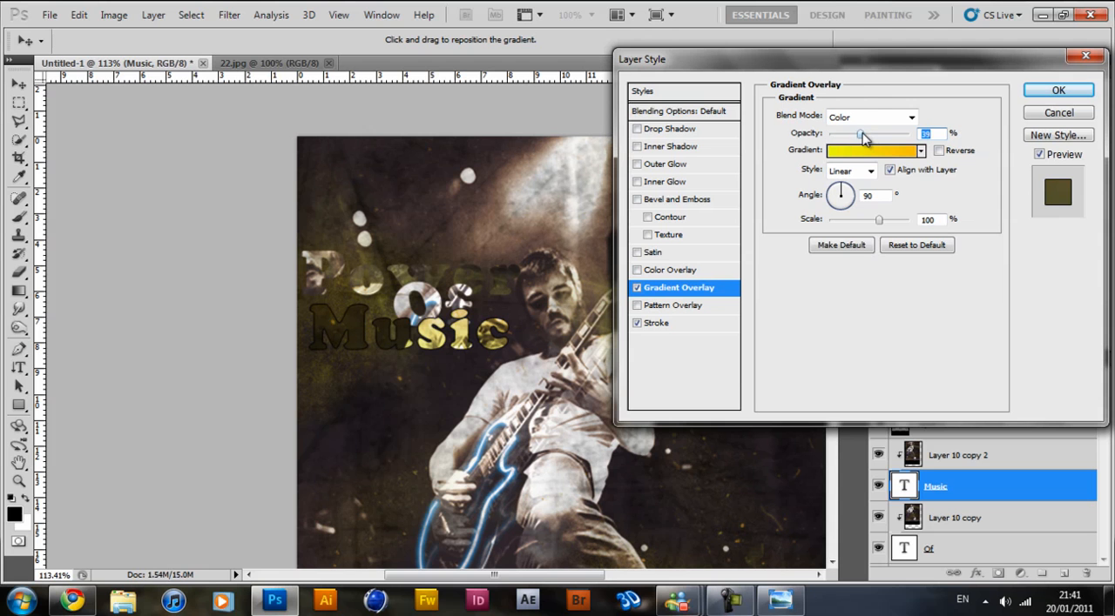
click(1057, 90)
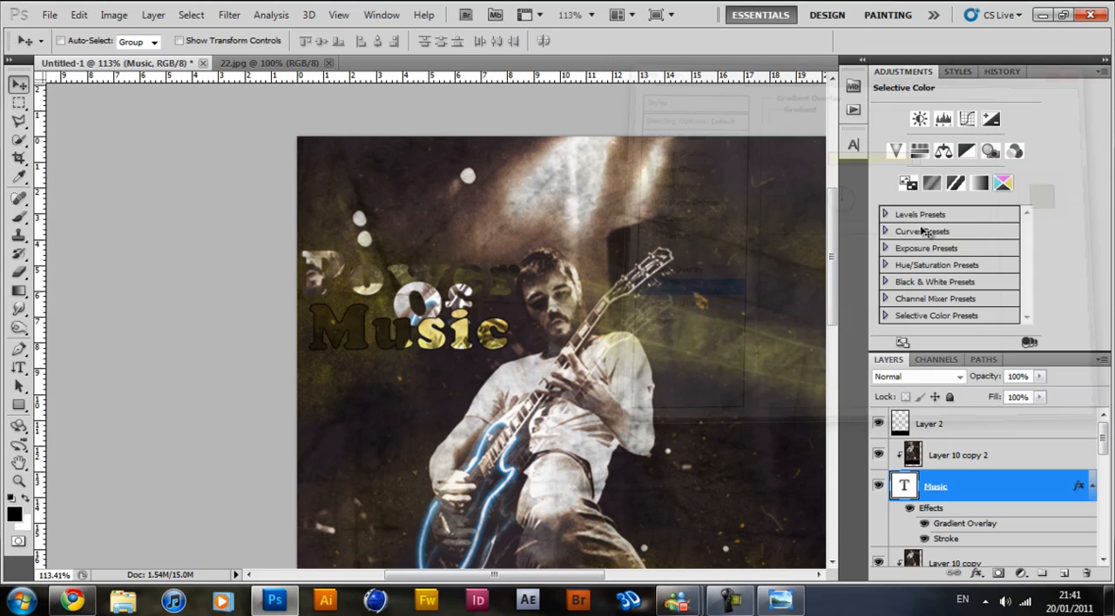
Look over the picture open in the image viewer, close the viewer and return to the poster.
click(779, 601)
scroll(468, 173, up, 5)
scroll(469, 174, down, 5)
click(1092, 8)
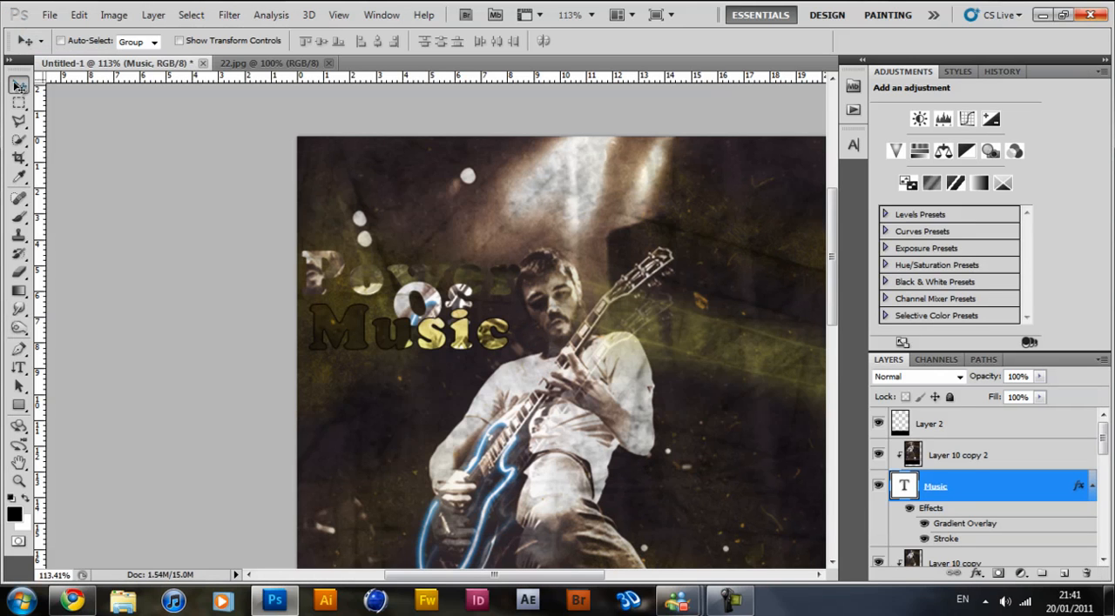
Examine the whole poster composition, from the title lettering down to the black bar.
key(ctrl+0)
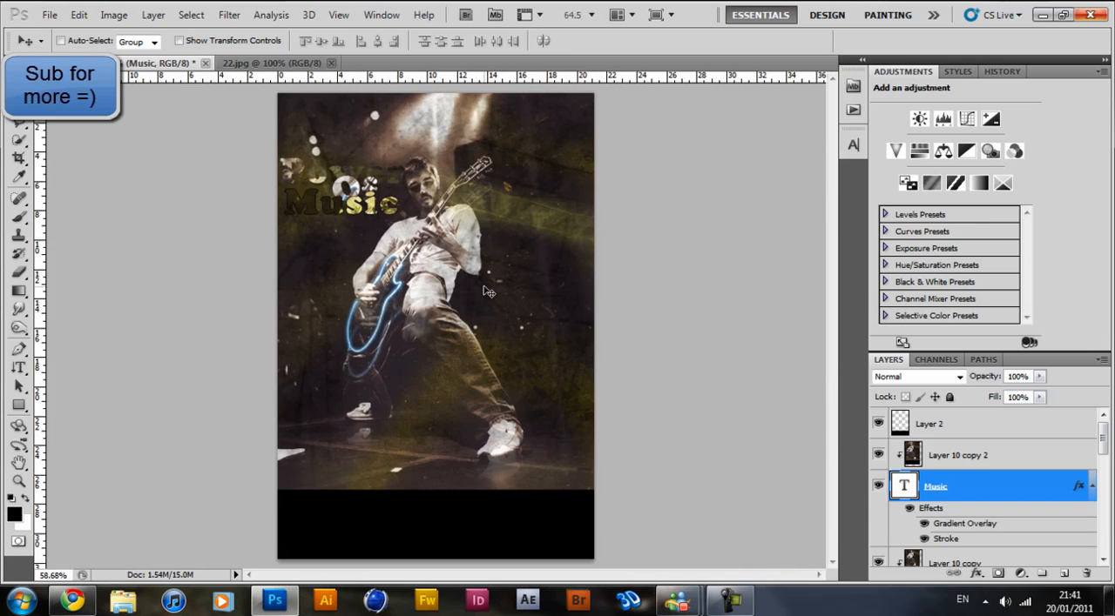
scroll(488, 293, down, 3)
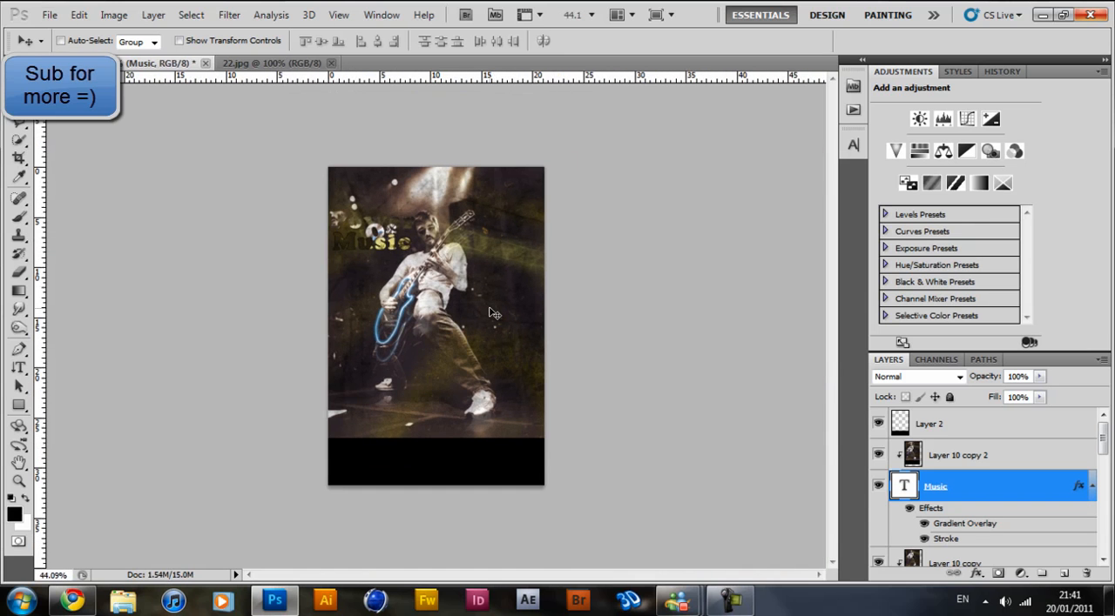
click(730, 601)
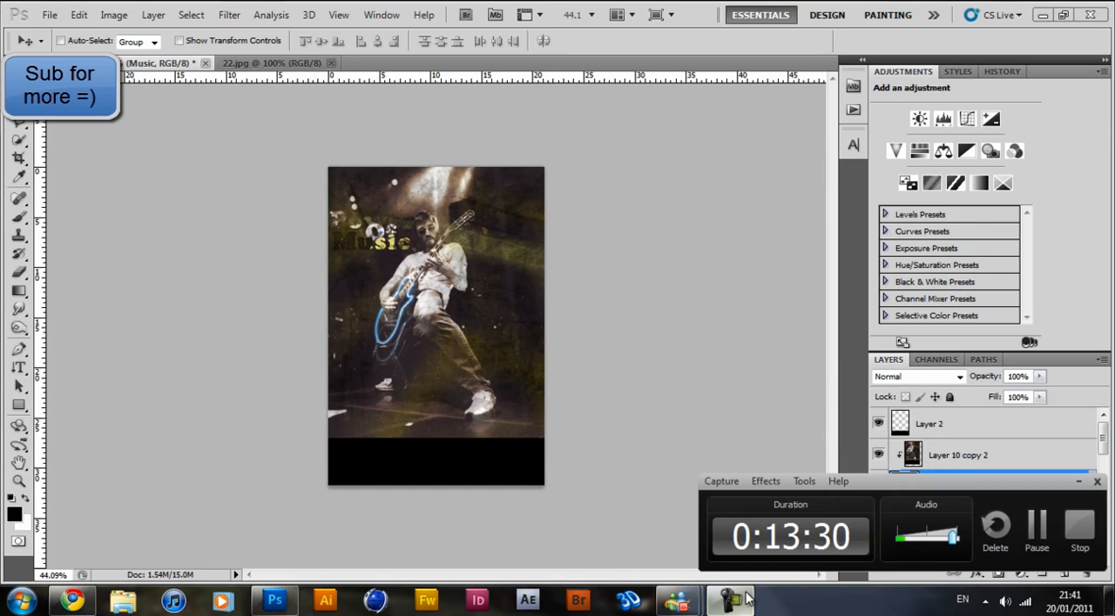